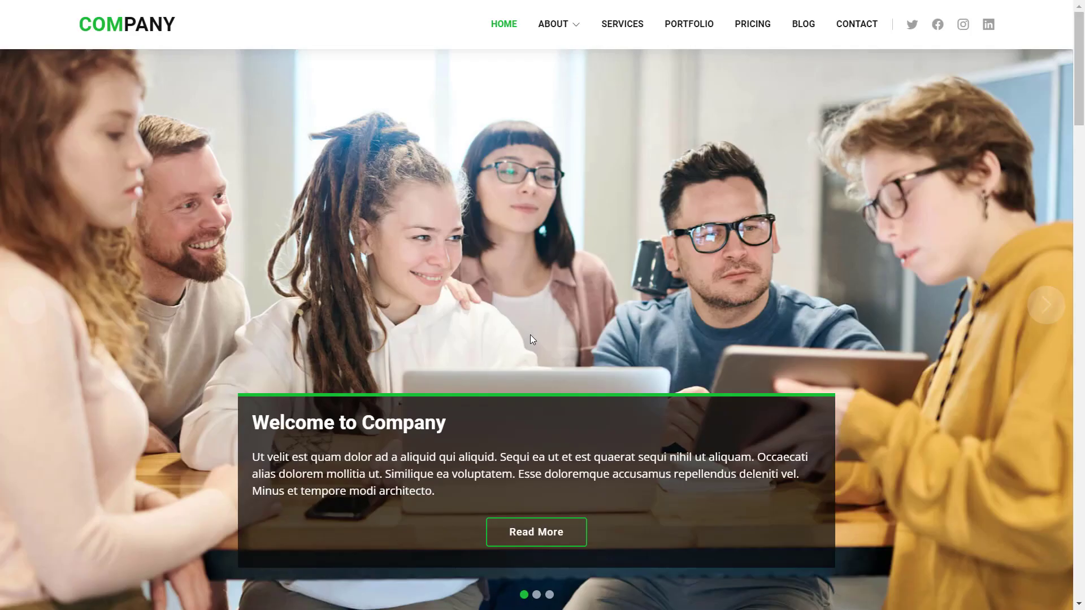
- Scroll the company home page past the hero slider to the six service teaser cards
scroll(529, 335, "down", 7)
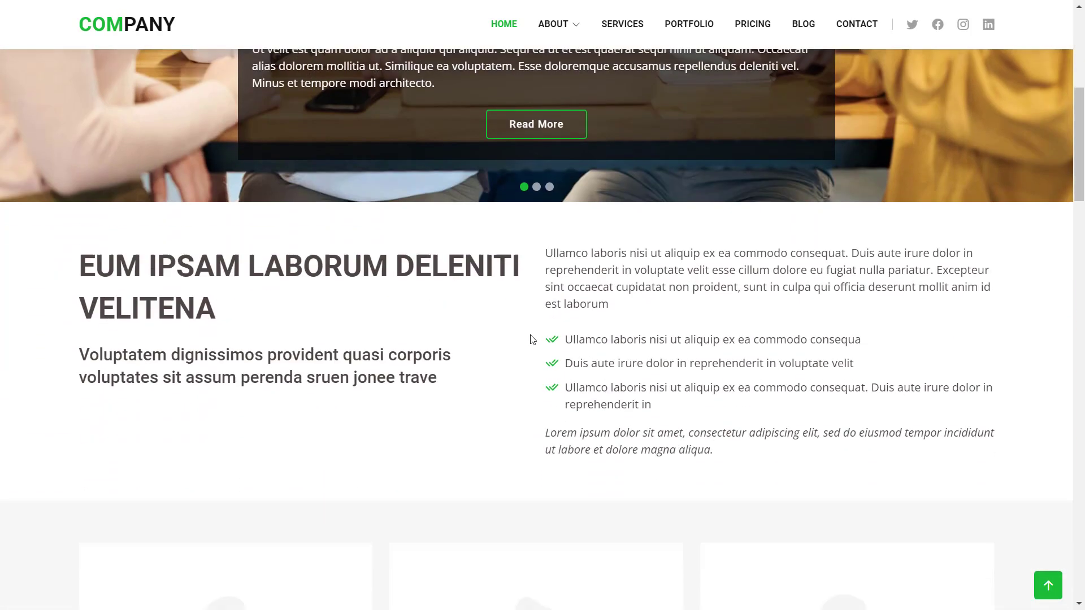
scroll(530, 339, "down", 1)
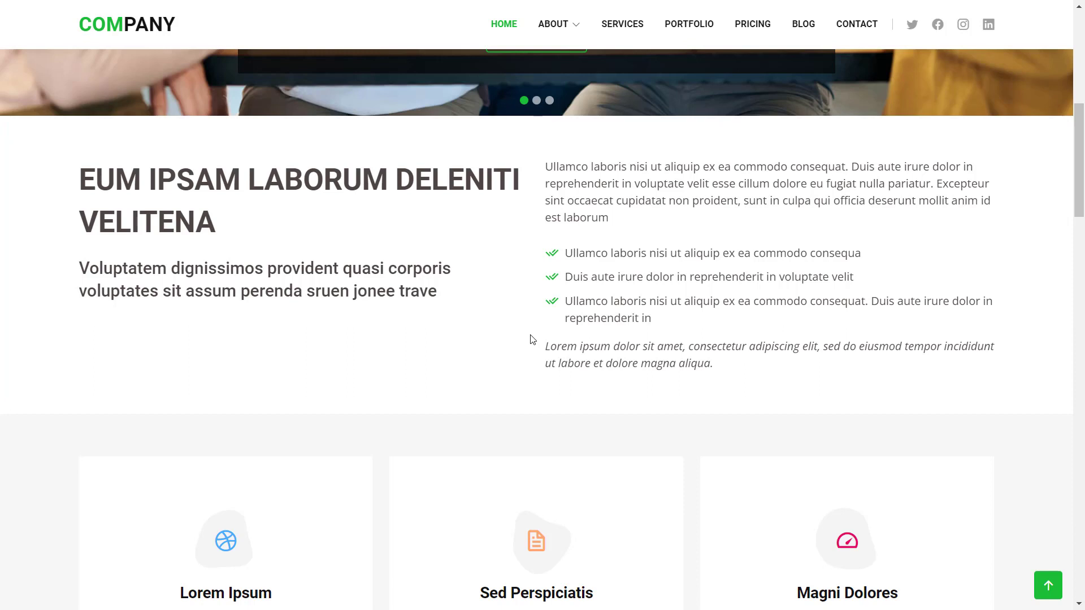
scroll(531, 340, "down", 5)
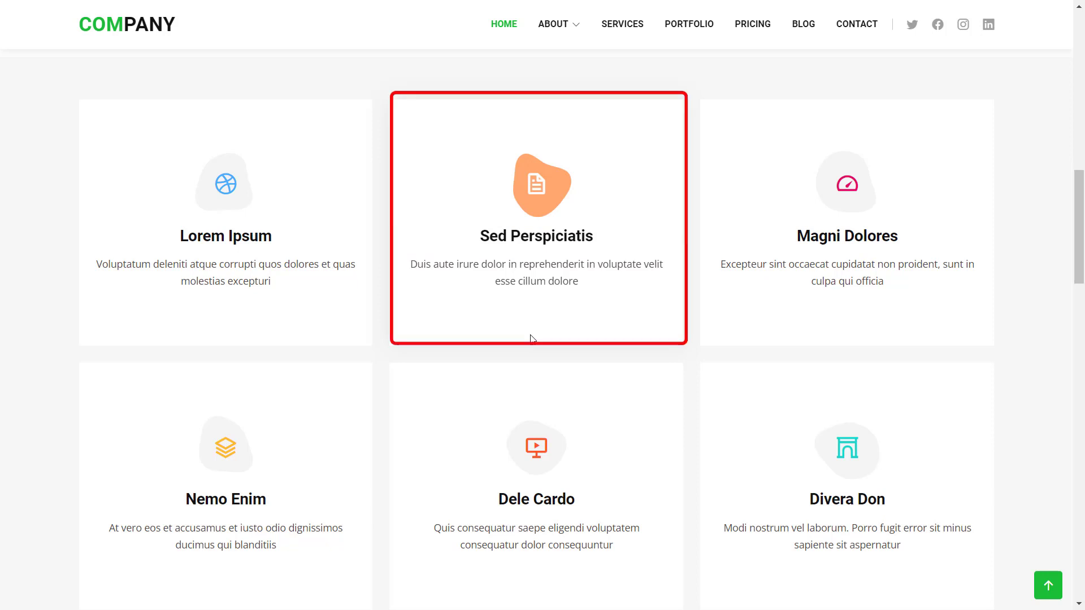
- Preview the home page at Pixel 7 width and scroll through the stacked service cards
key("F12")
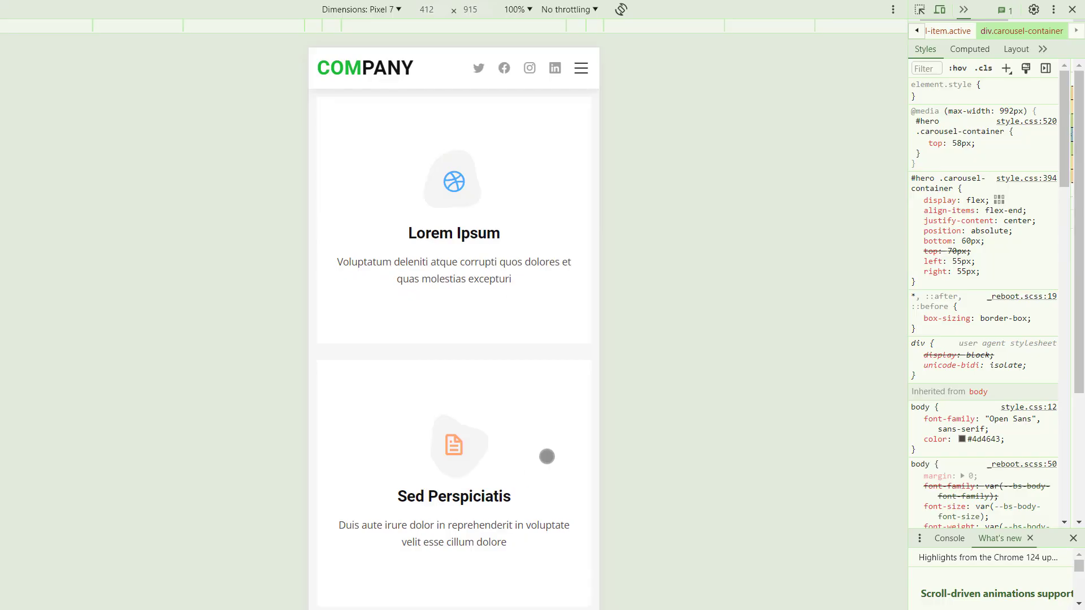
scroll(546, 456, "down", 10)
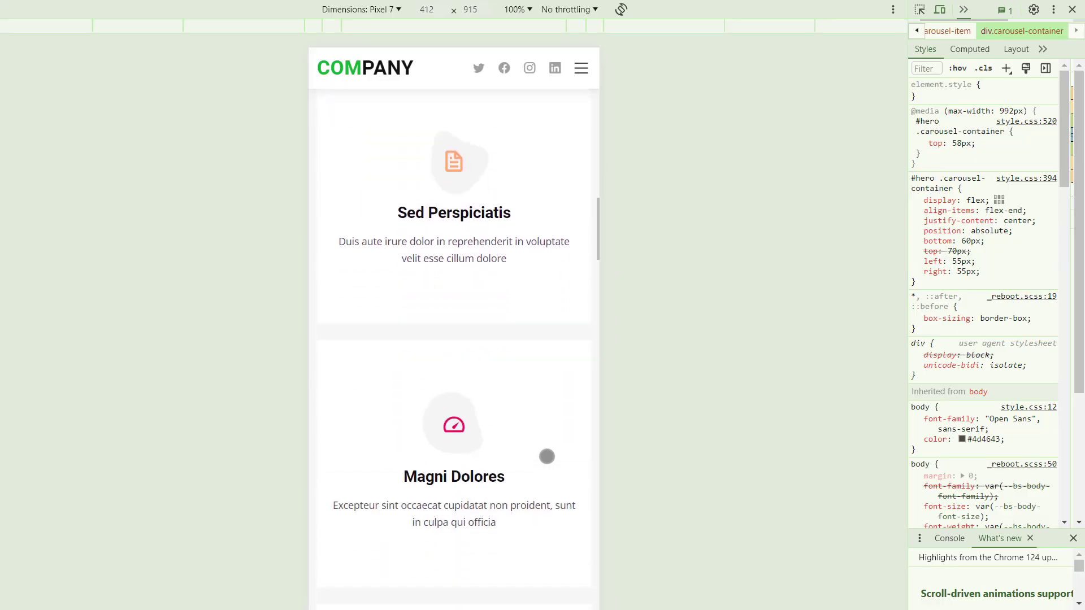
scroll(546, 457, "down", 8)
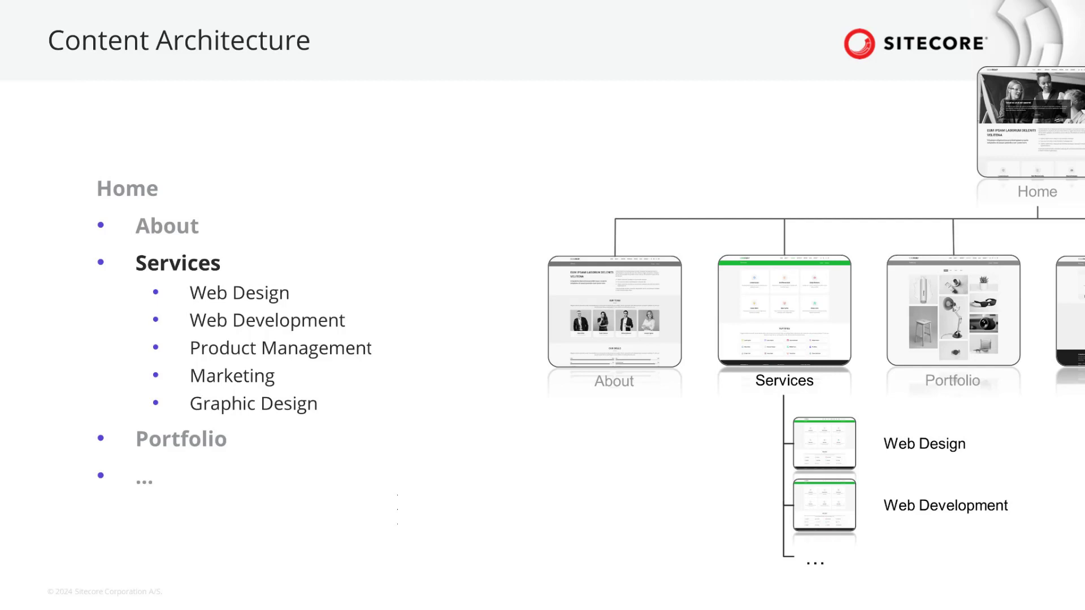
- Reveal the Services Overview and Services Detail Page Template labels on the Content Architecture slide
key("Right")
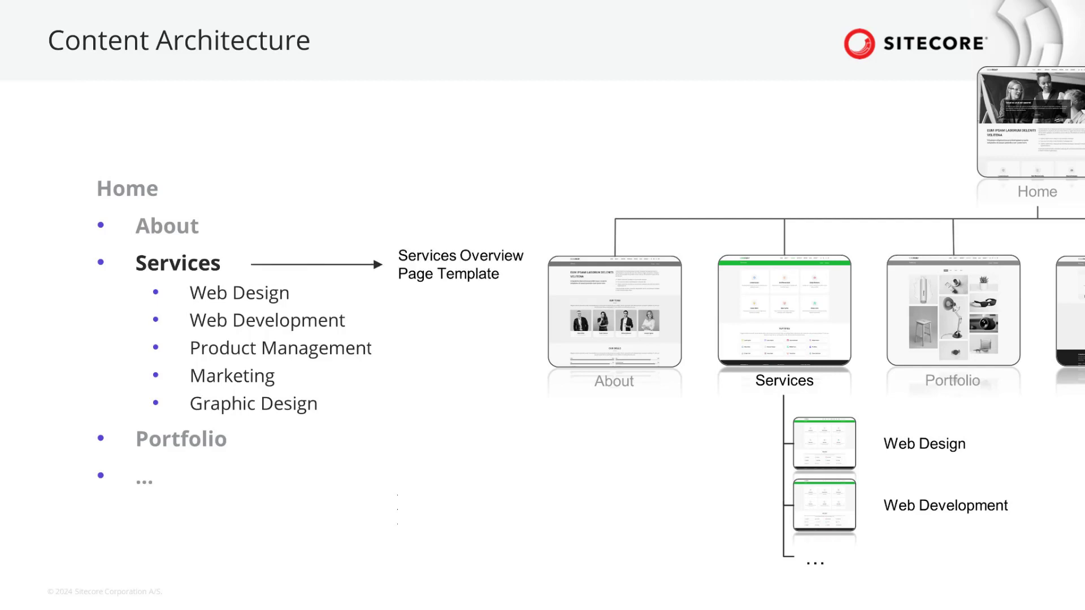
key("Right")
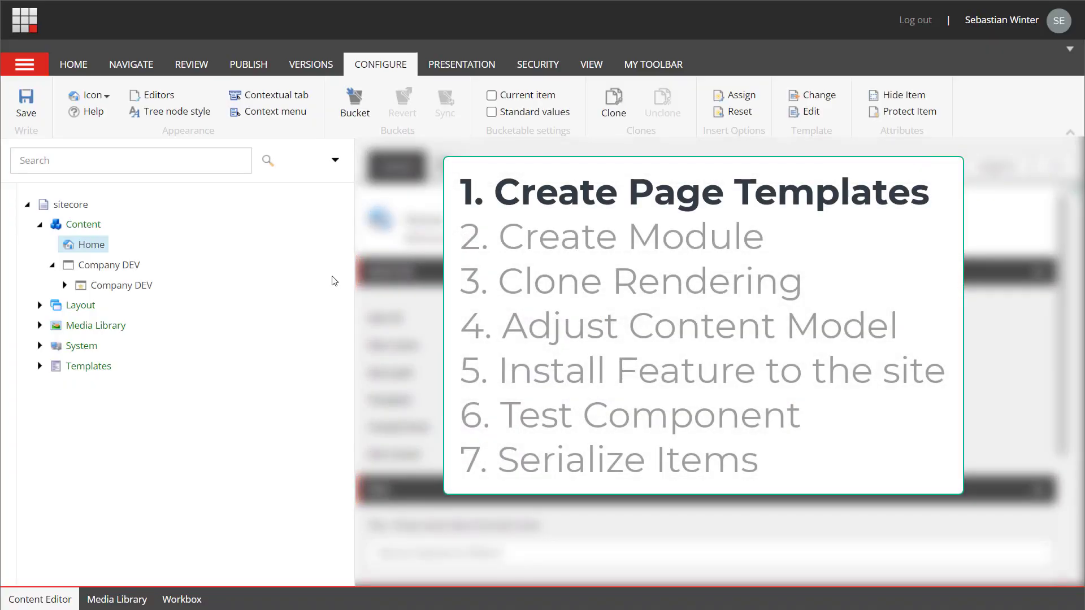
- Expand Templates › Project › Company DEV and start a new template named Services Overview
left_click(40, 366)
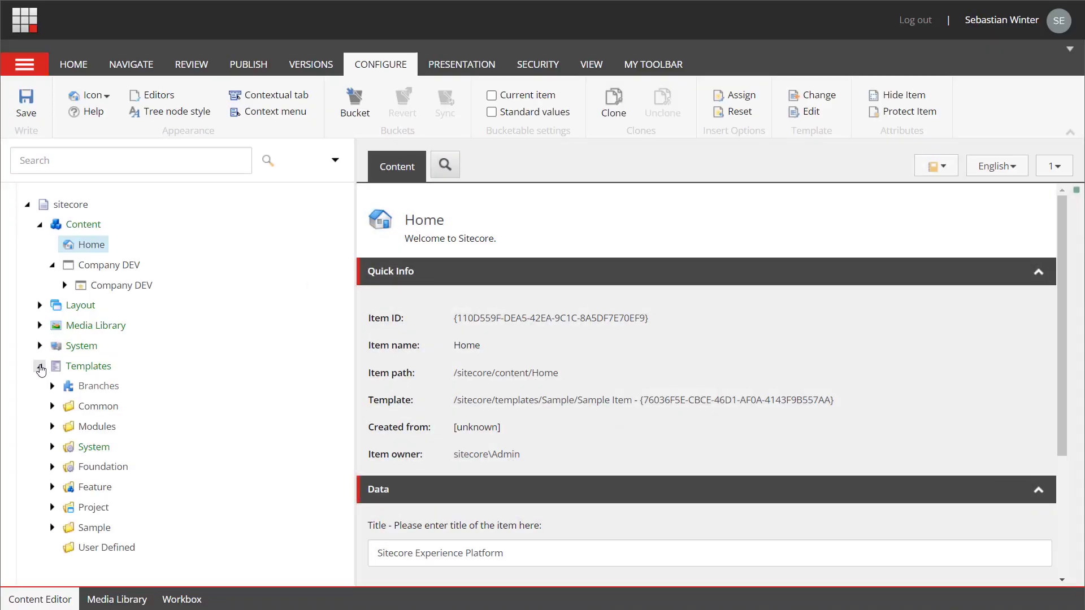
left_click(51, 507)
left_click(65, 528)
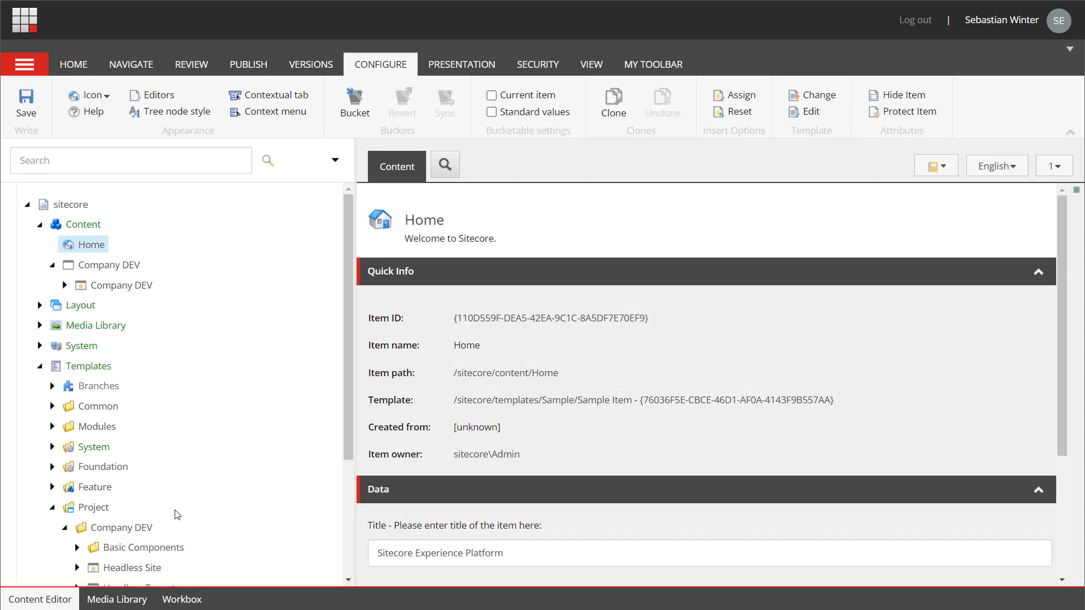
scroll(177, 515, "down", 3)
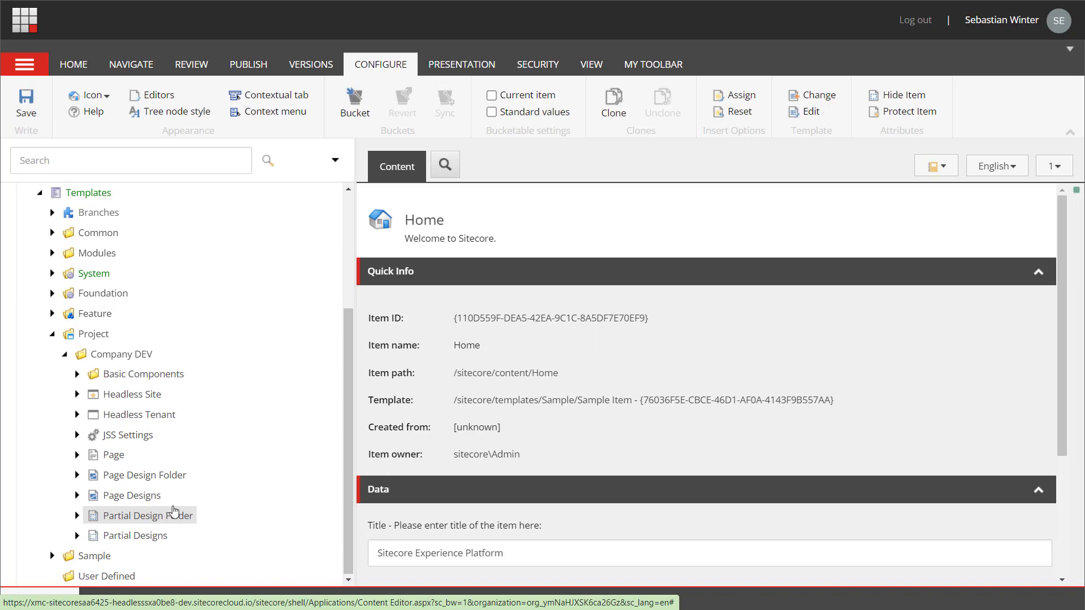
right_click(106, 337)
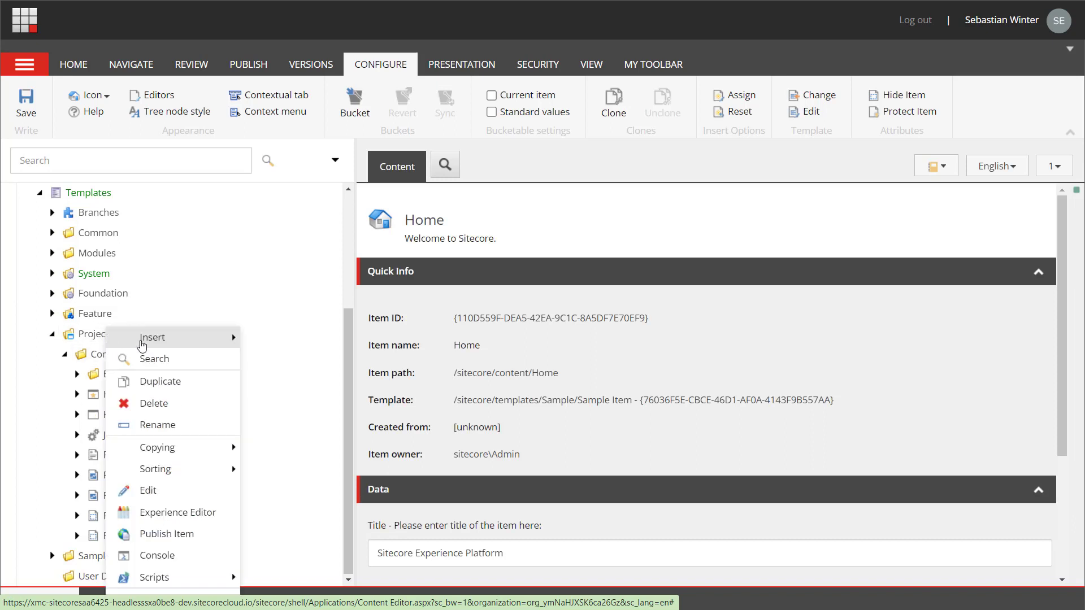
mouse_move(150, 338)
left_click(287, 339)
type("S")
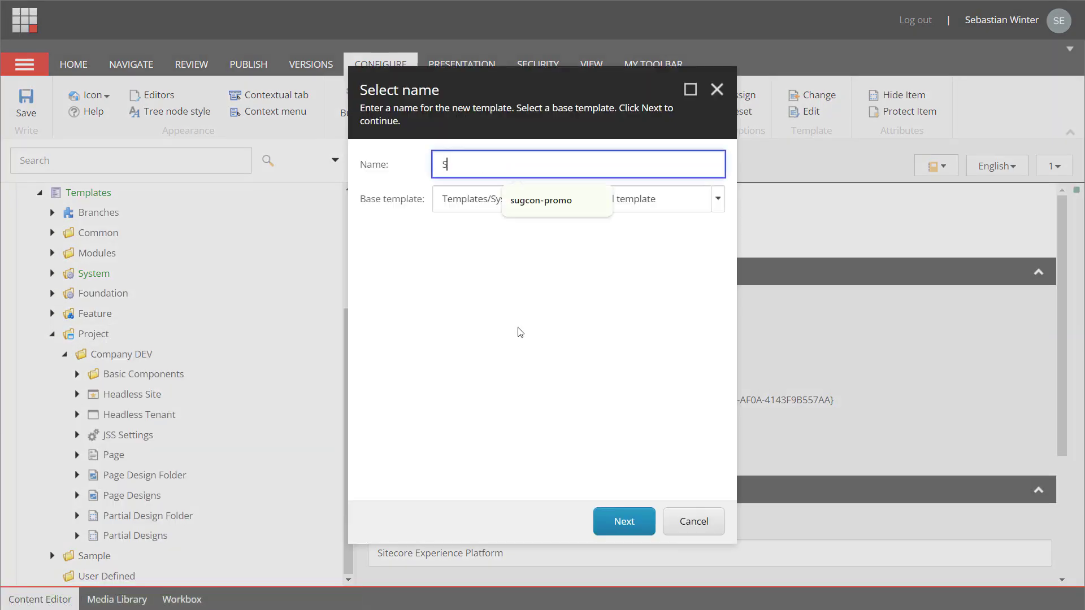
type("ervices Overview")
- Base Services Overview on the Project › Company DEV Page template
left_click(715, 205)
scroll(593, 378, "down", 2)
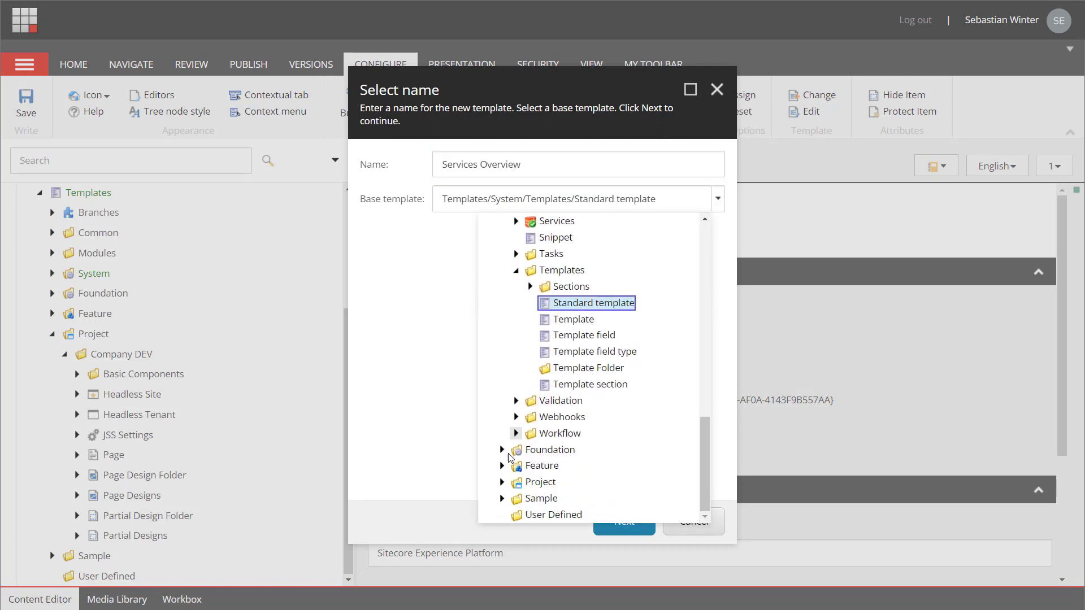
left_click(502, 482)
left_click(516, 498)
scroll(583, 444, "down", 3)
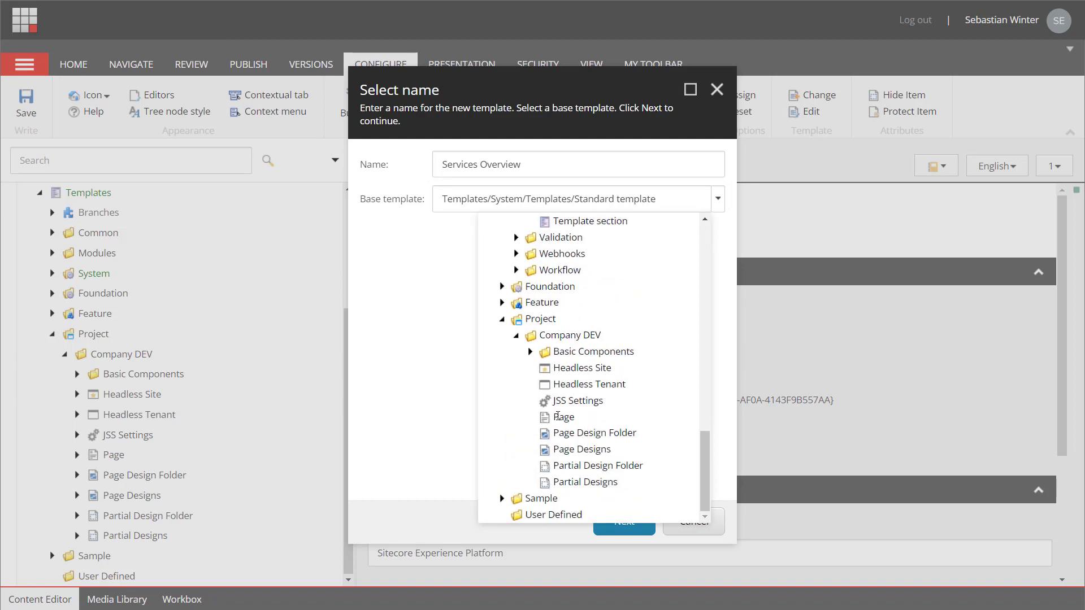
left_click(557, 416)
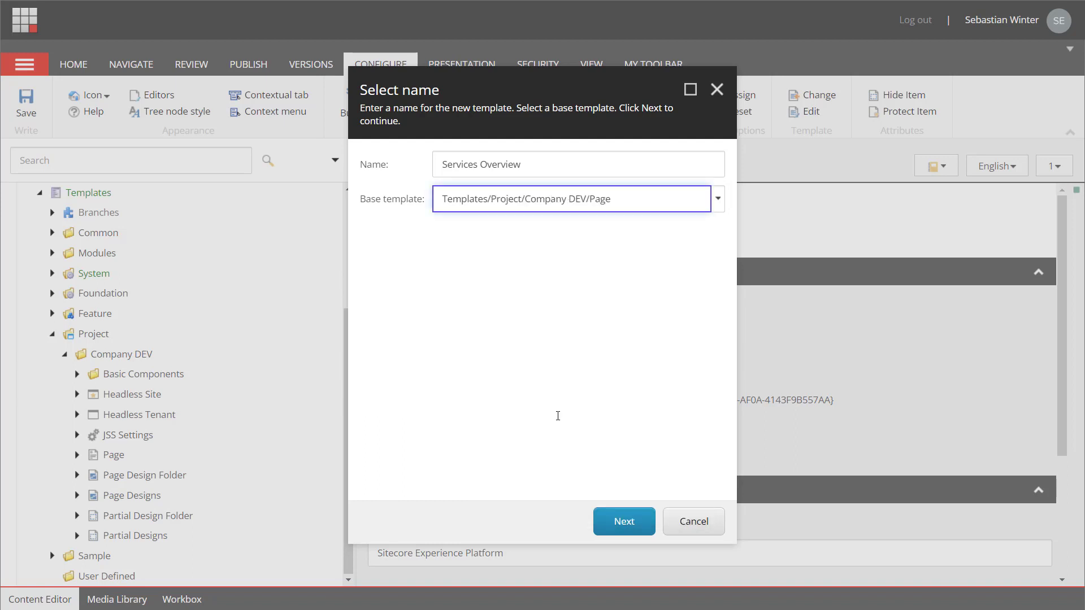
- Store the new template in Project › Company DEV and finish the wizard
left_click(618, 523)
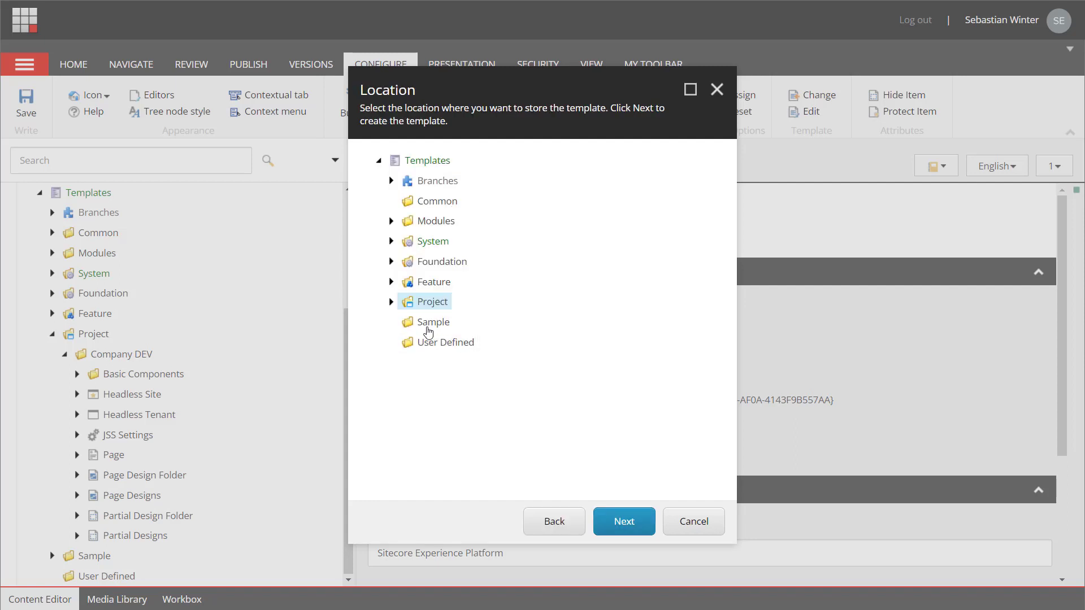
left_click(391, 302)
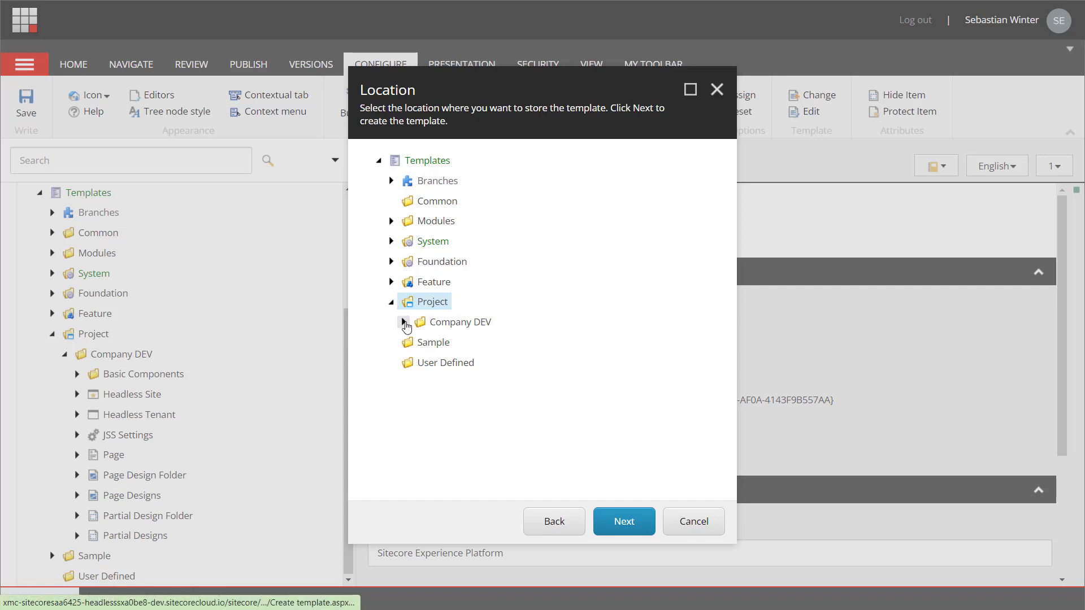
left_click(403, 322)
left_click(448, 323)
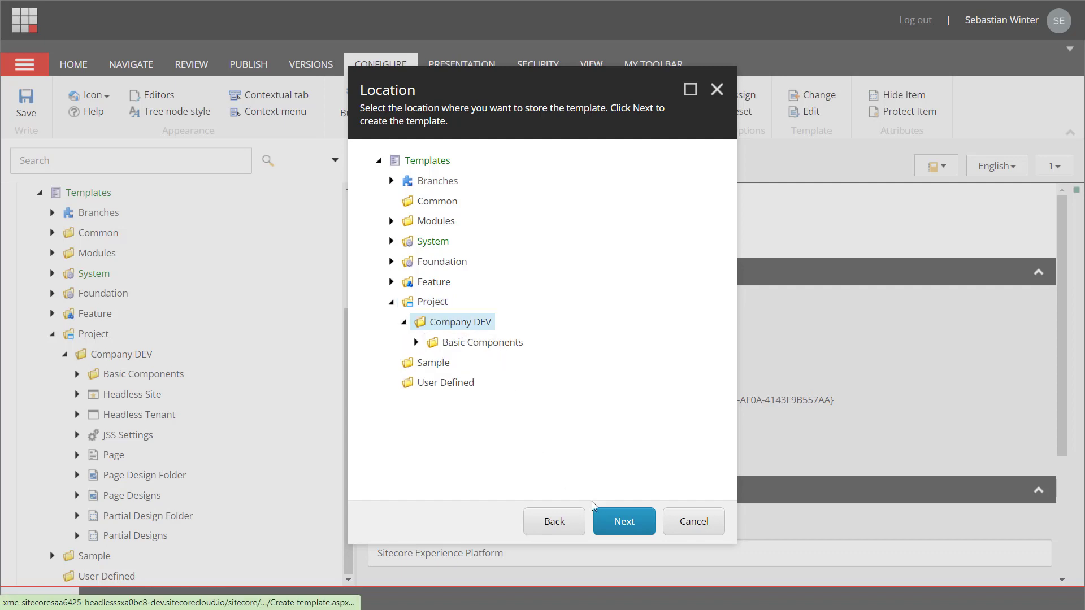
left_click(618, 522)
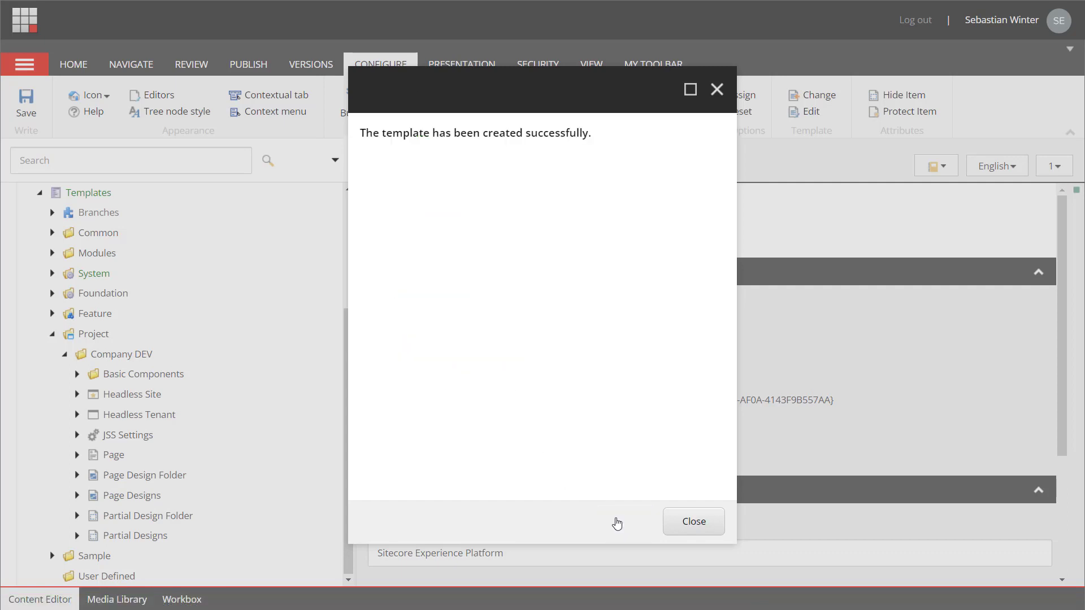
left_click(688, 521)
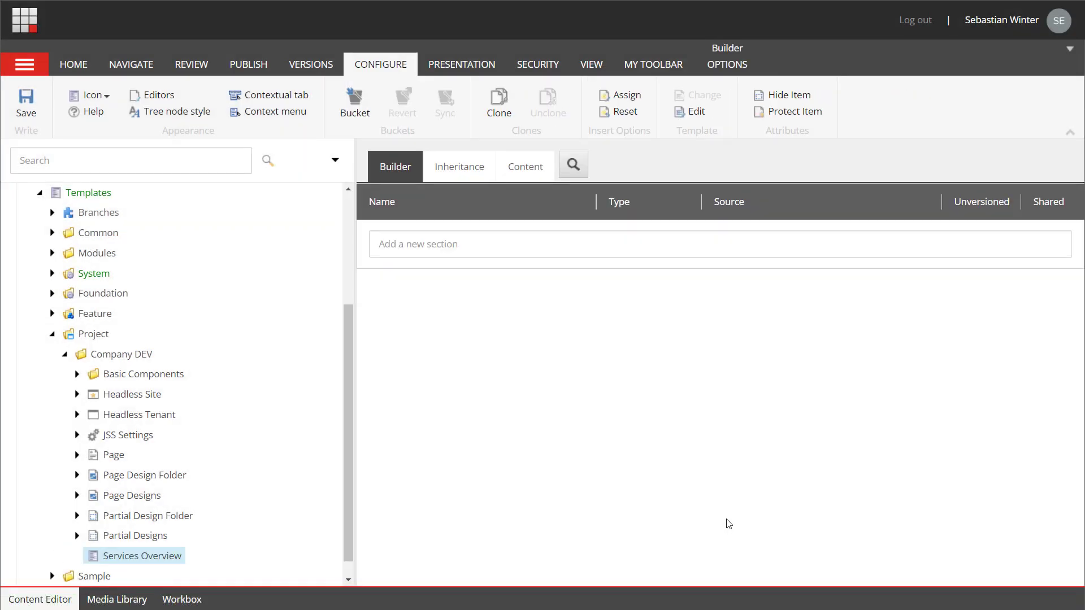
- Start a new template named Services Detail from the Company DEV folder
right_click(115, 362)
mouse_move(218, 339)
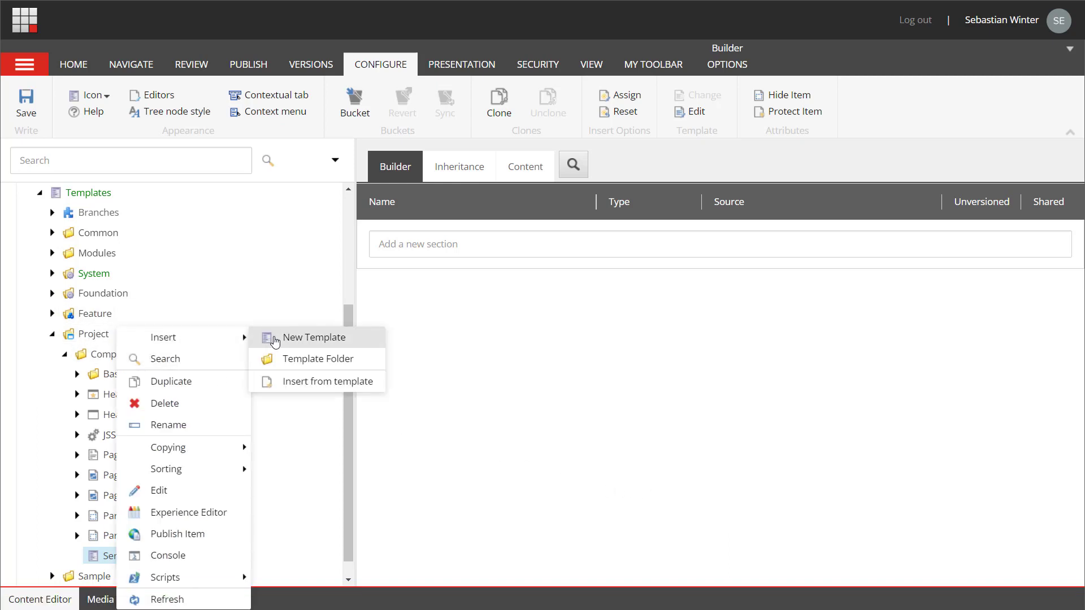
left_click(275, 339)
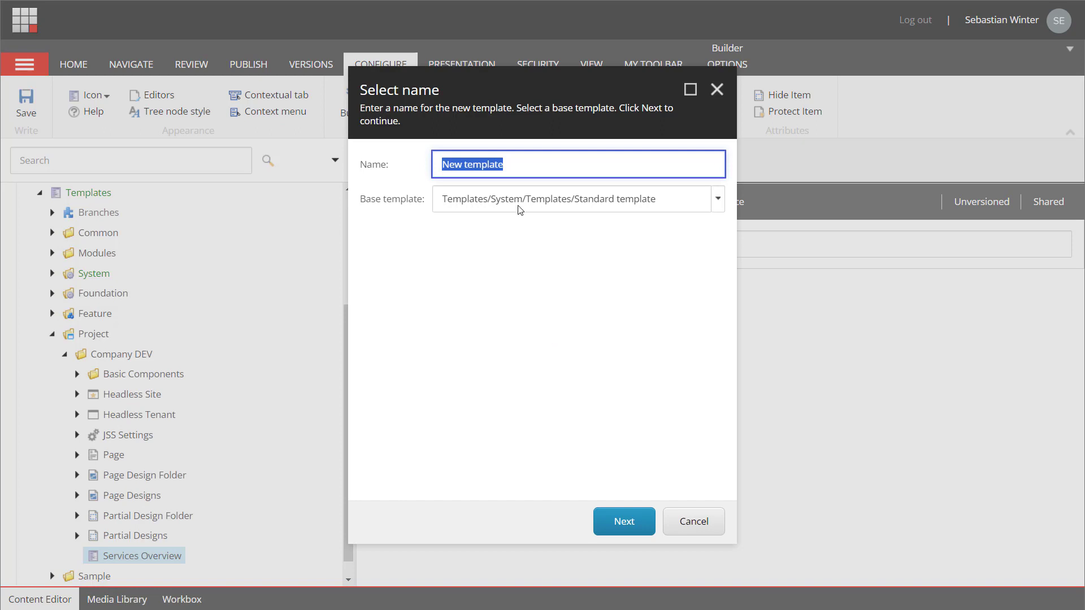
type("Services Detail")
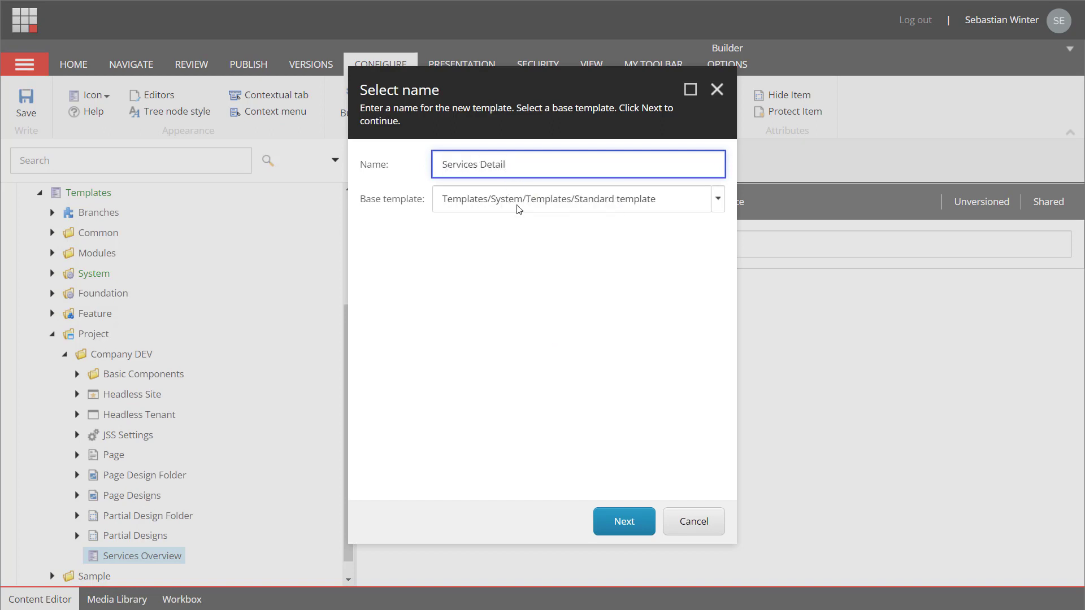
- Base Services Detail on the Company DEV Page template and finish creating it
left_click(717, 200)
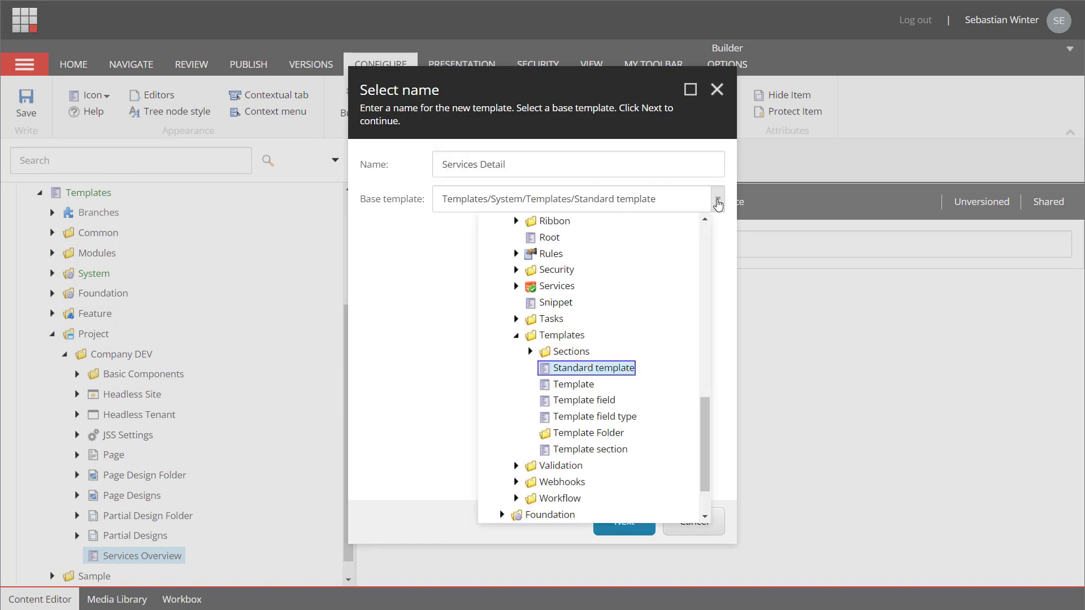
scroll(660, 300, "down", 1)
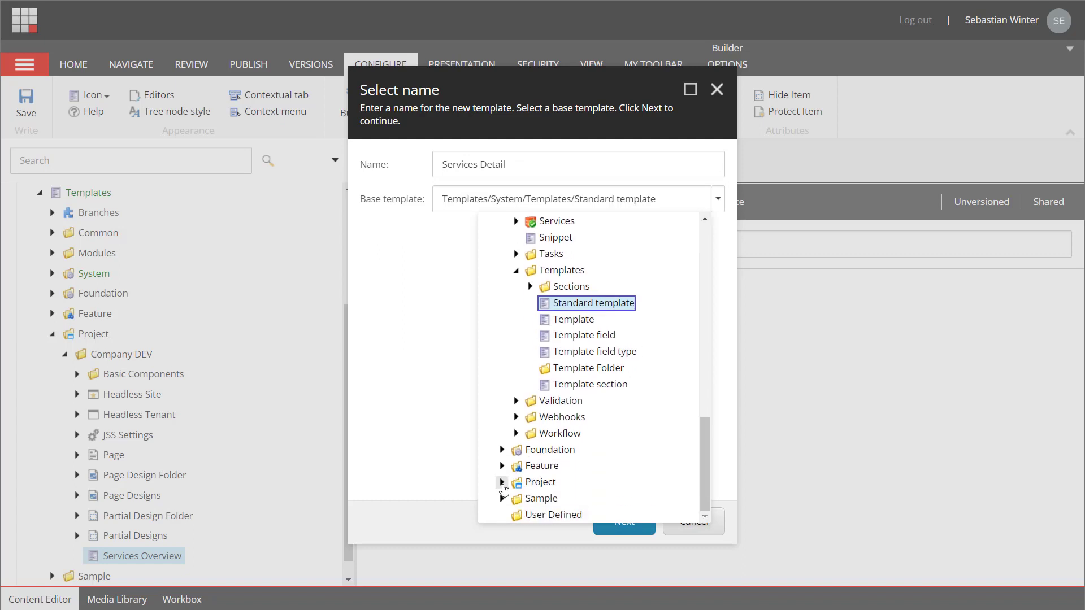
left_click(503, 482)
left_click(516, 498)
scroll(591, 462, "down", 3)
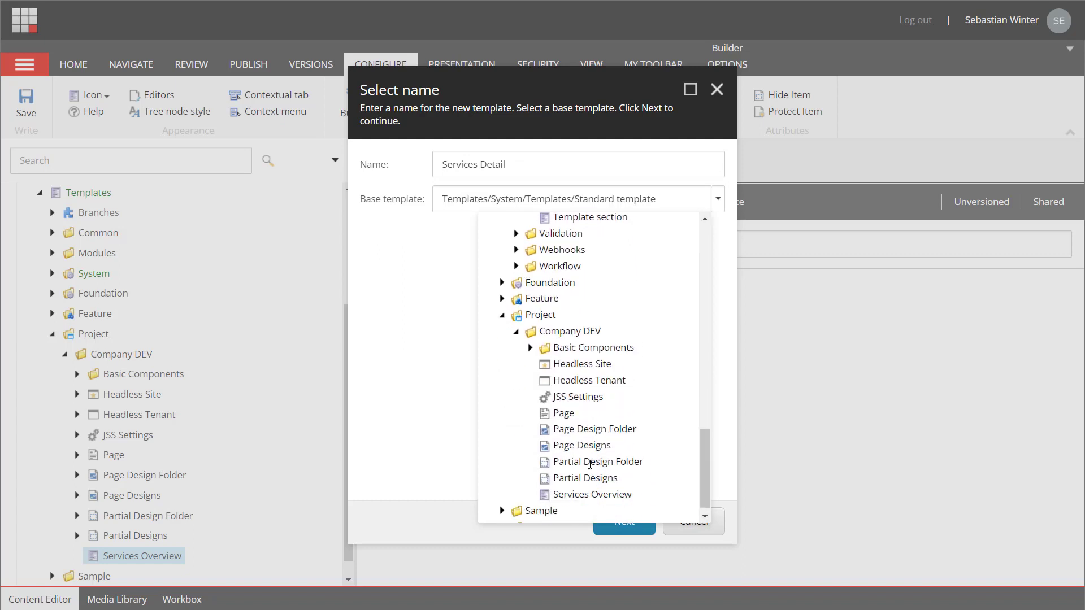
left_click(562, 408)
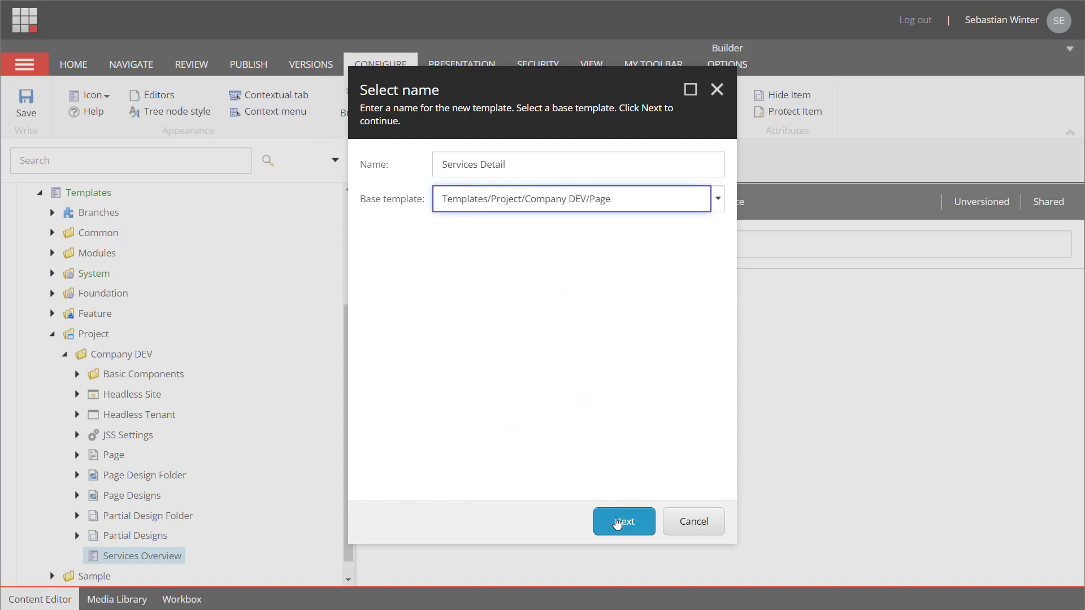
left_click(617, 524)
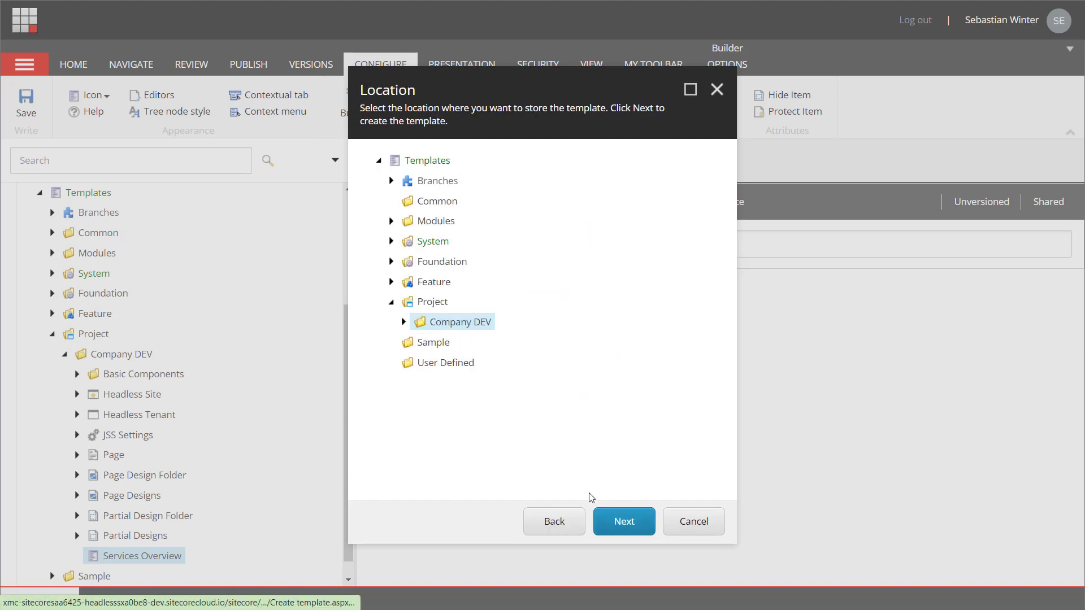
left_click(624, 527)
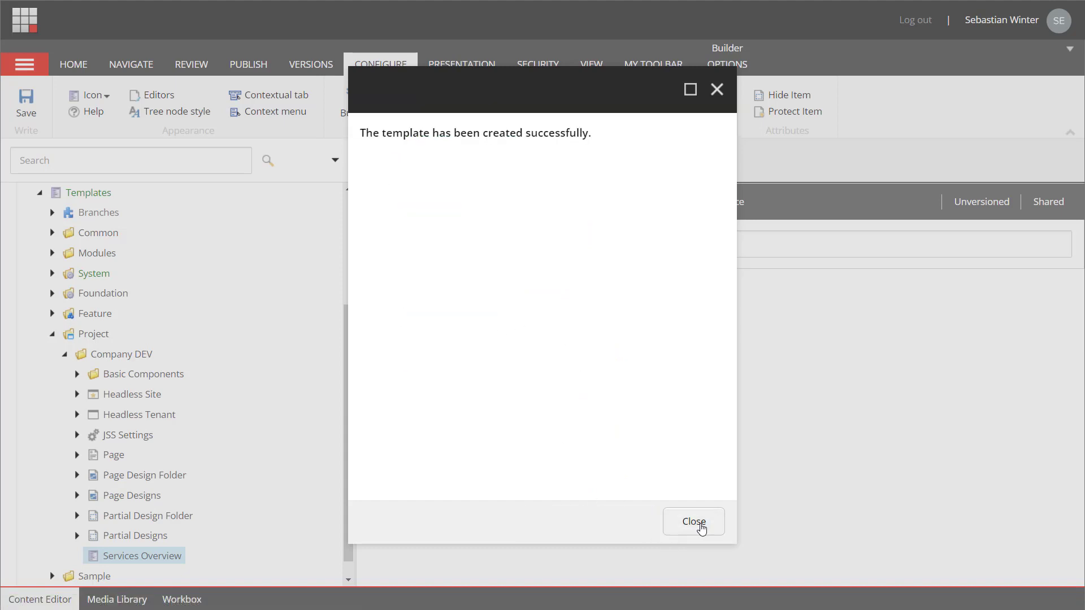
left_click(701, 527)
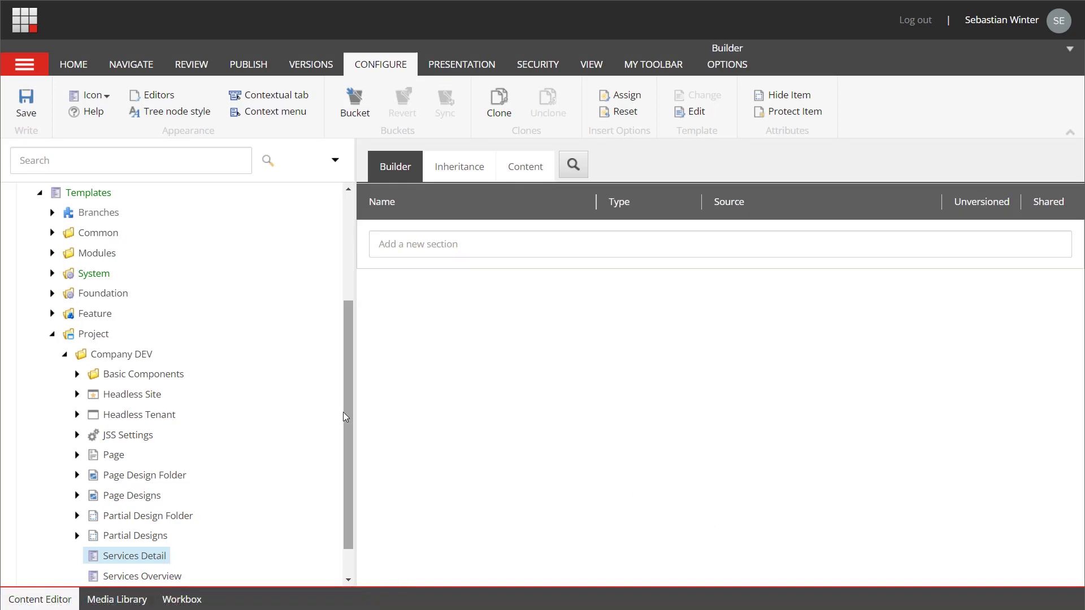
- Add a Teaser section with Teaser Heading, Teaser Description and Teaser Image fields
scroll(348, 430, "down", 2)
left_click(455, 243)
type("Teaser")
left_click(387, 293)
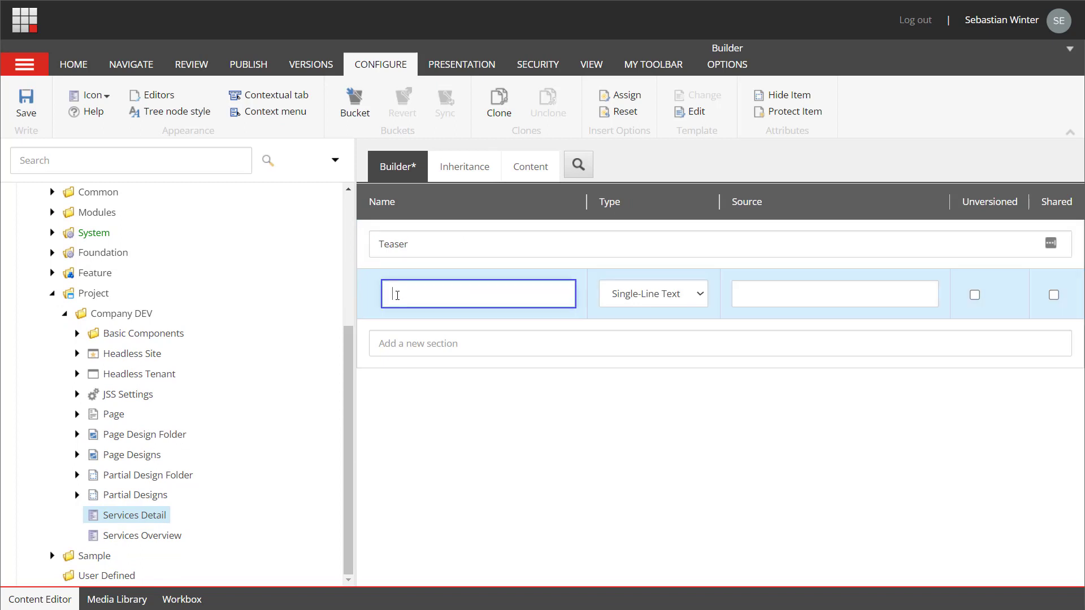
type("Heading")
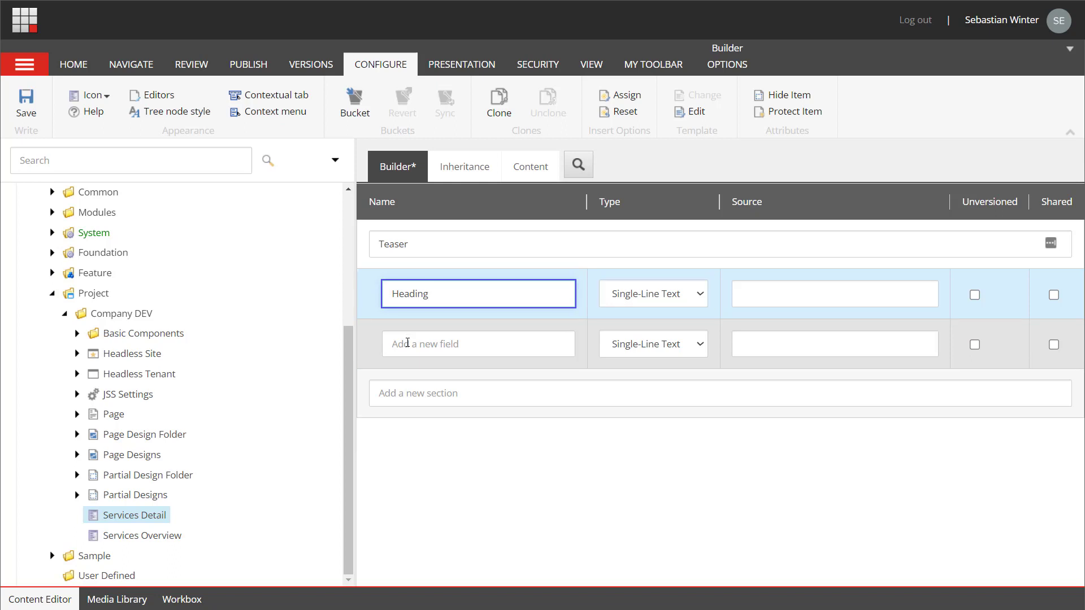
left_click(408, 343)
type("Description")
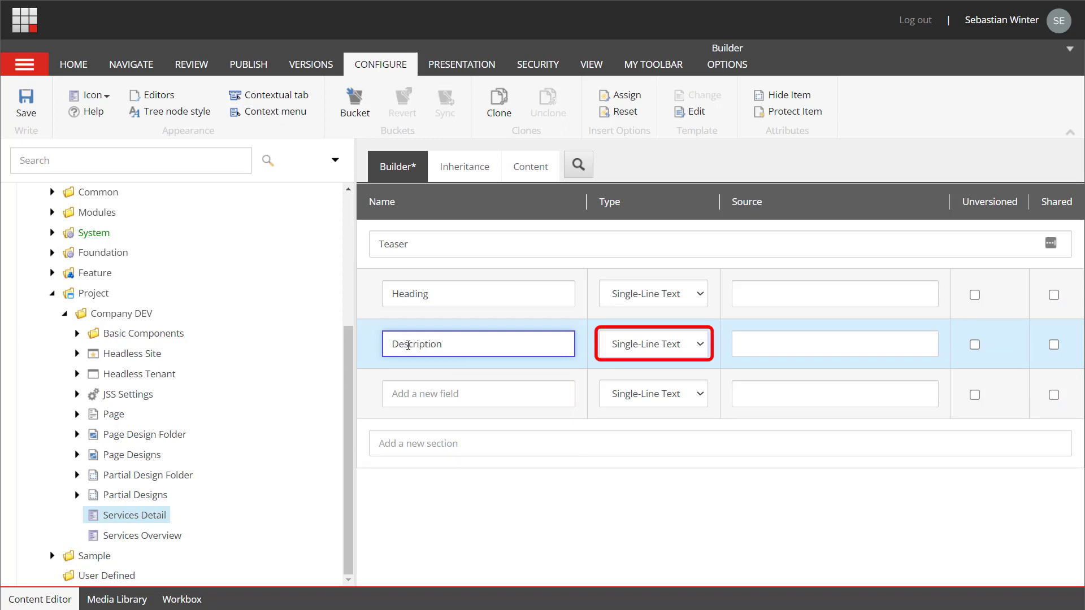
left_click(408, 390)
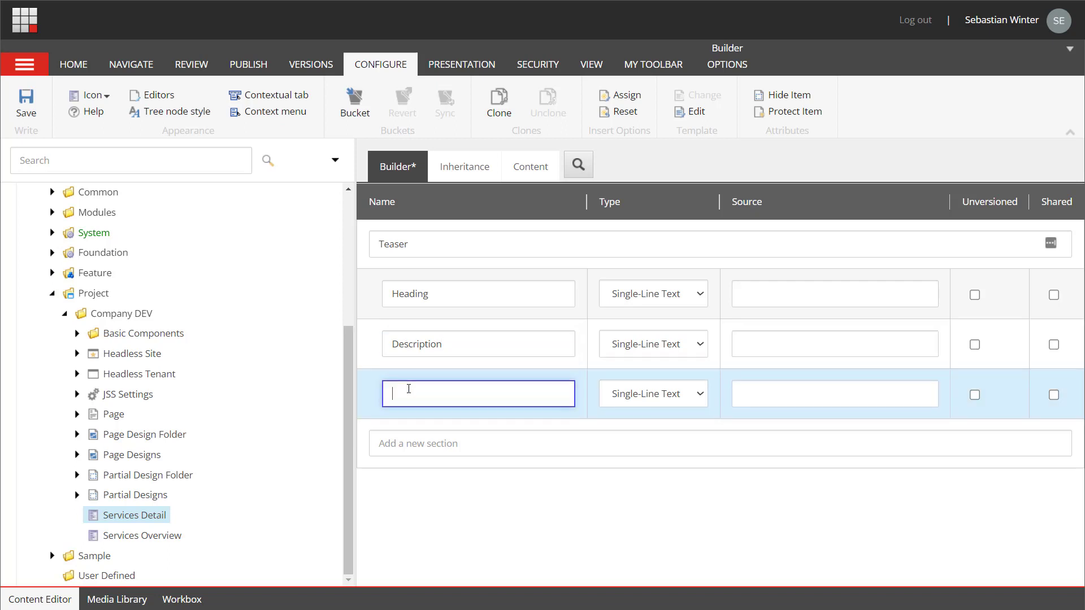
type("Image")
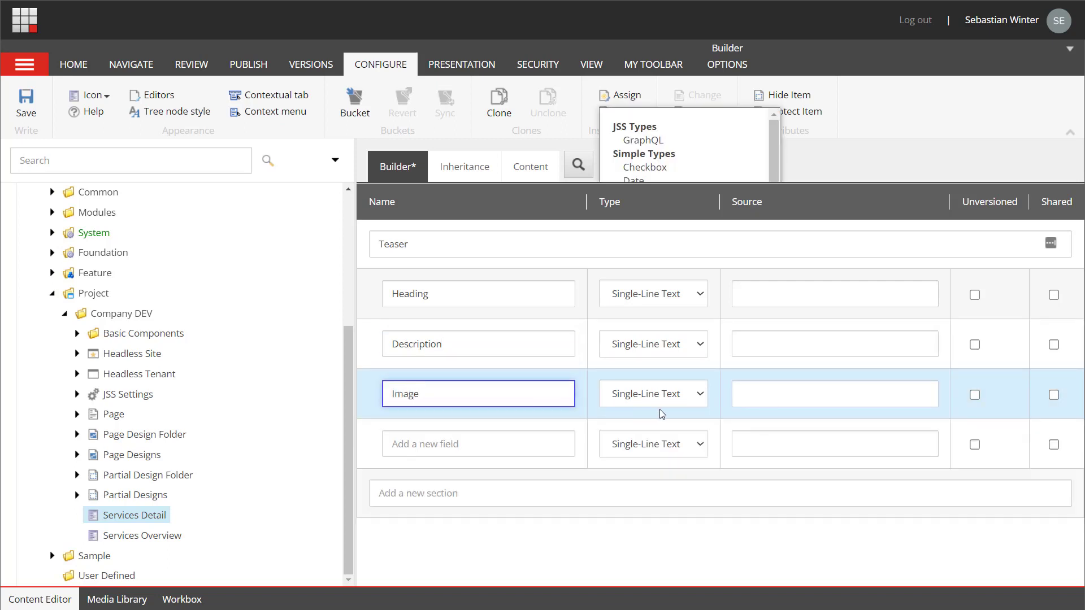
- Make Teaser Image an Image field sourced from query:$siteMedia and save the template
left_click(664, 398)
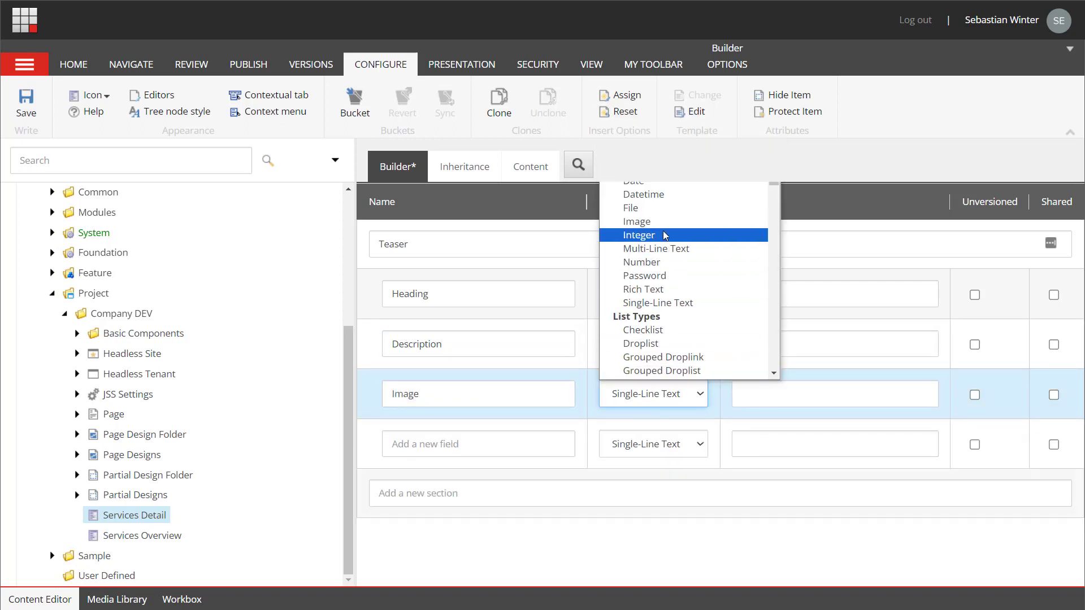
left_click(644, 223)
left_click(756, 394)
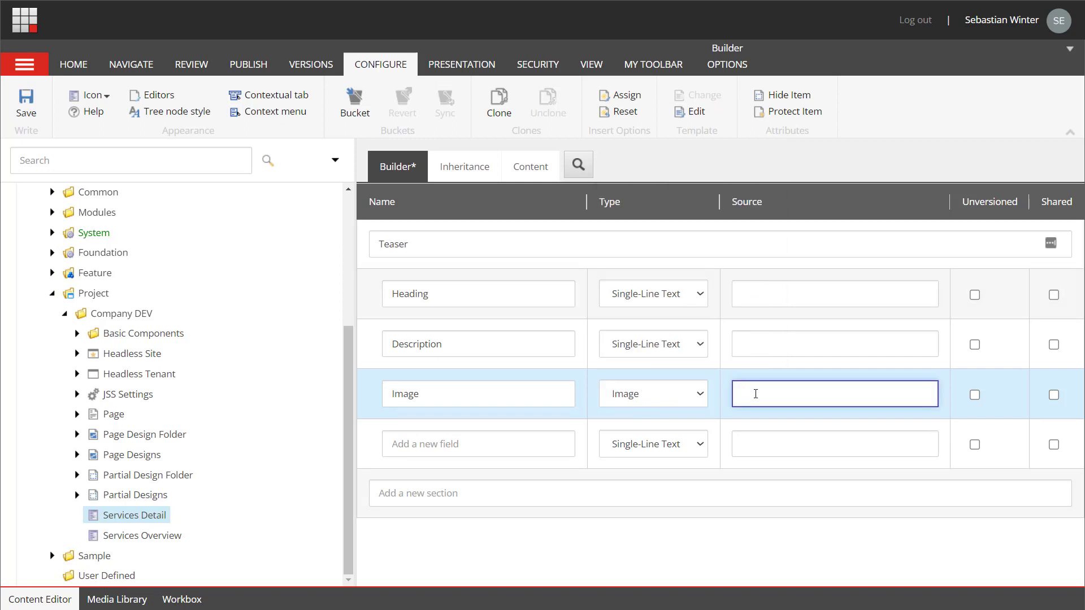
type("query:$siteMedia")
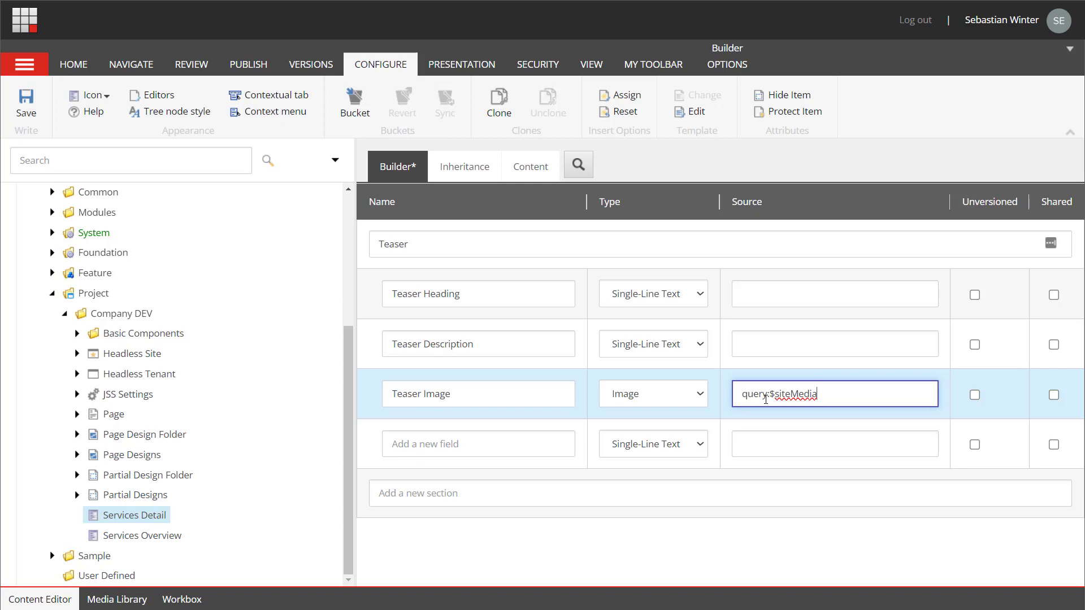
left_click(28, 107)
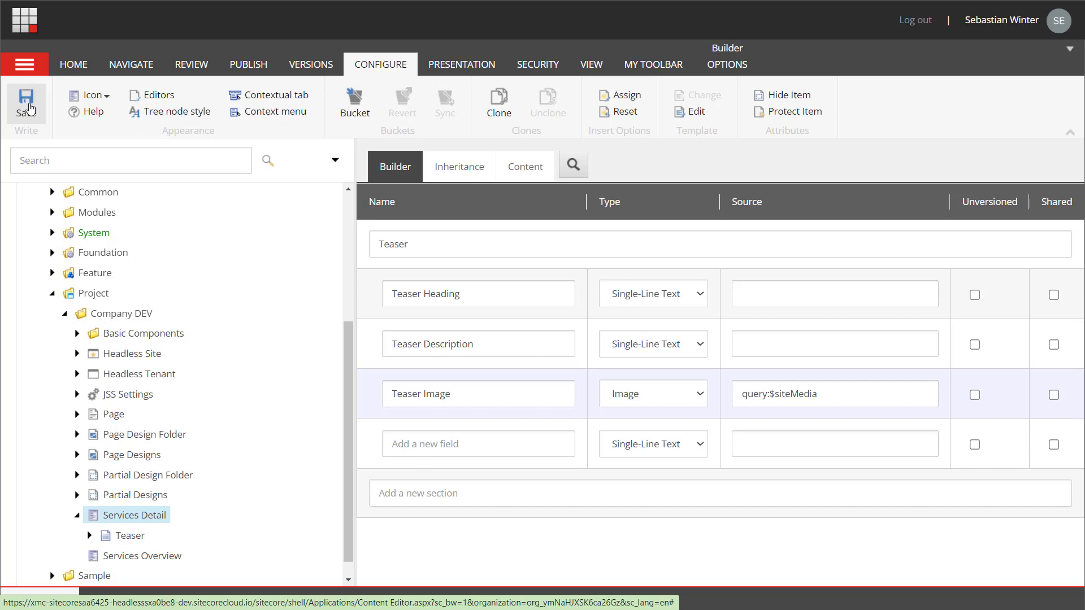
left_click(363, 76)
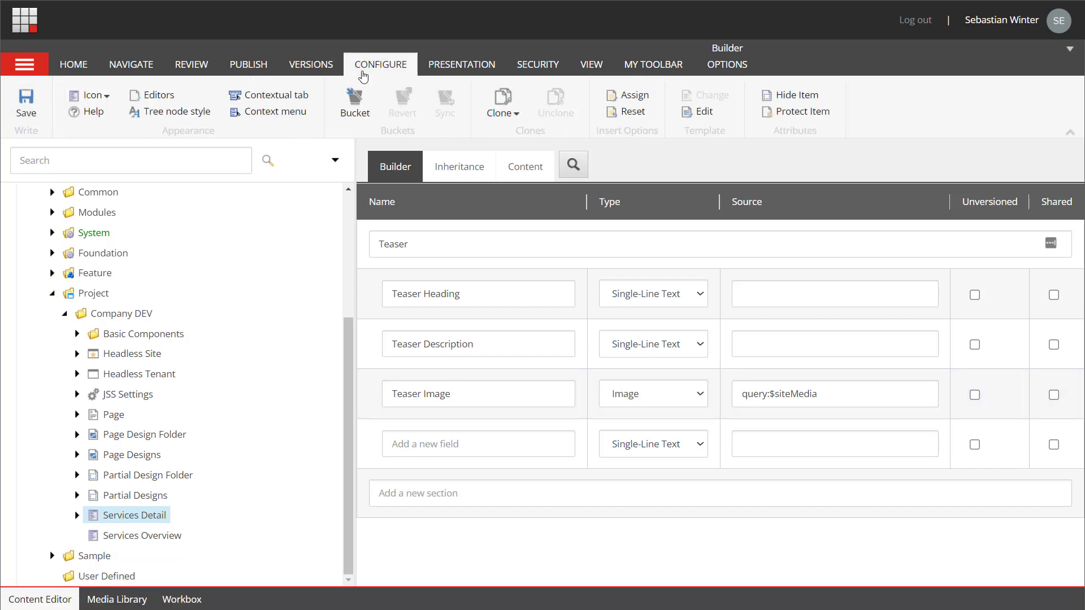
- Pick the Office/32x32/piece.png puzzle-piece icon for Services Detail from the Office category
left_click(107, 96)
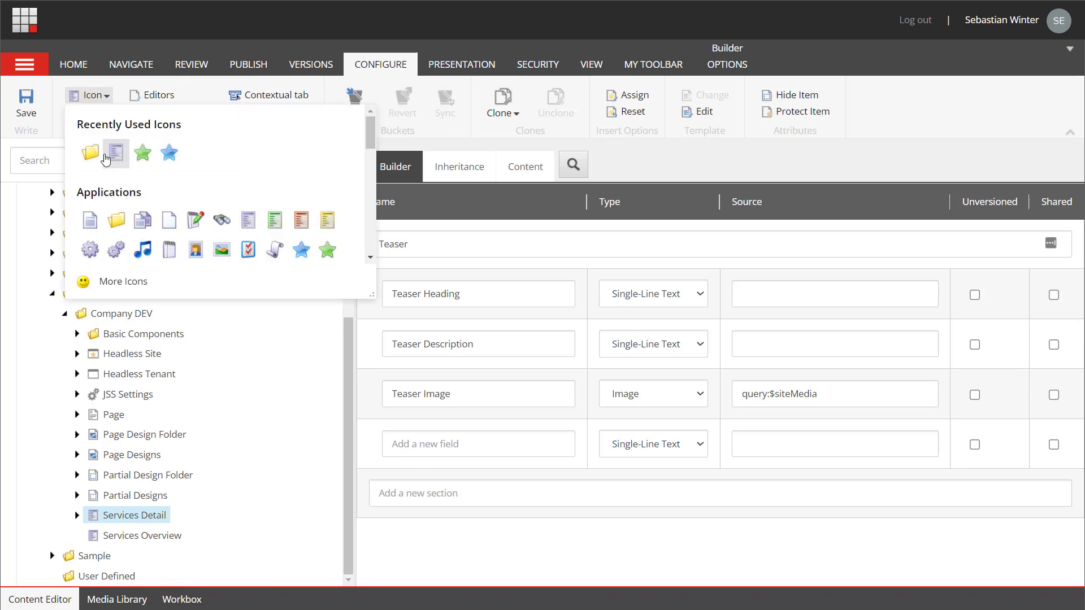
left_click(111, 287)
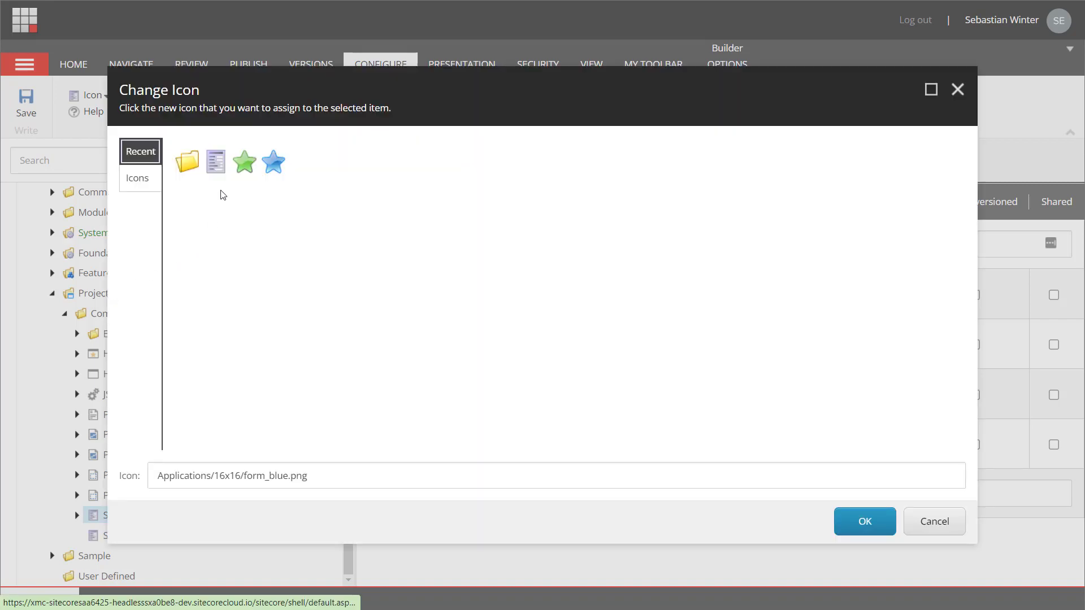
left_click(136, 178)
left_click(242, 154)
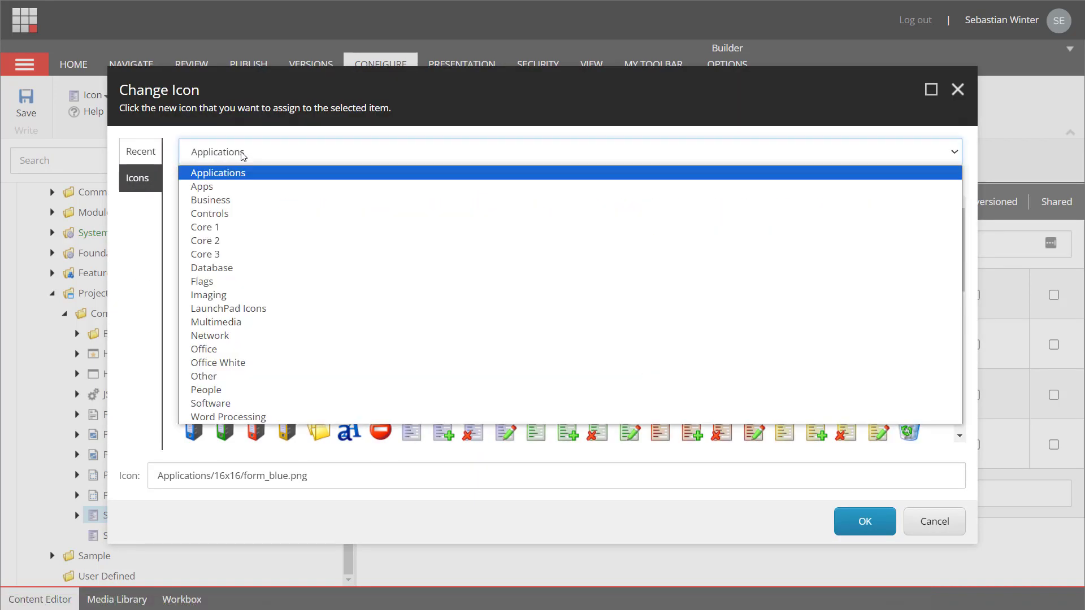
left_click(208, 350)
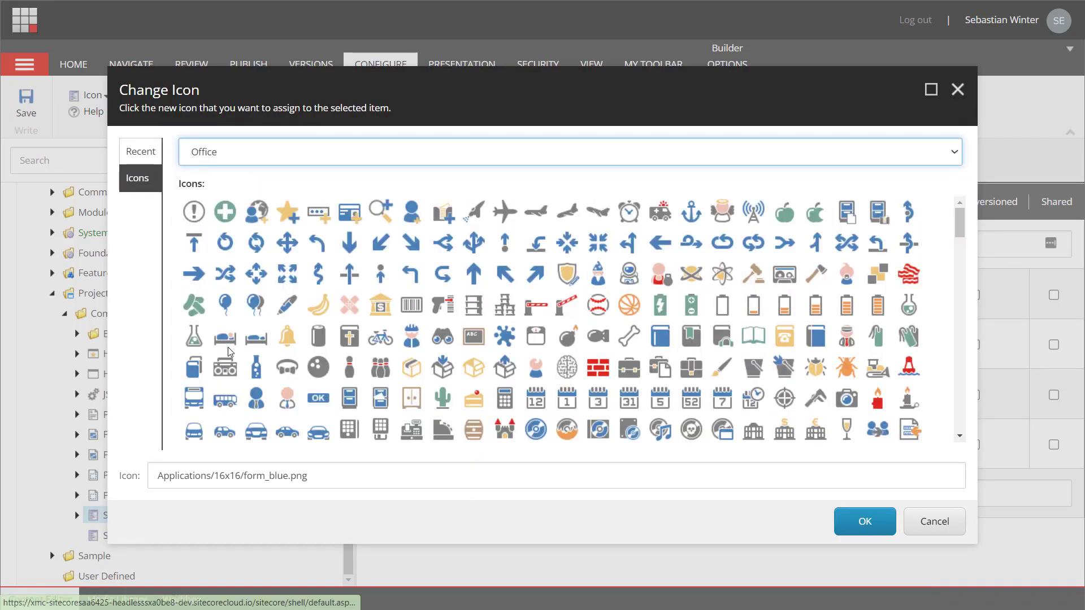
scroll(436, 300, "down", 5)
scroll(437, 301, "down", 10)
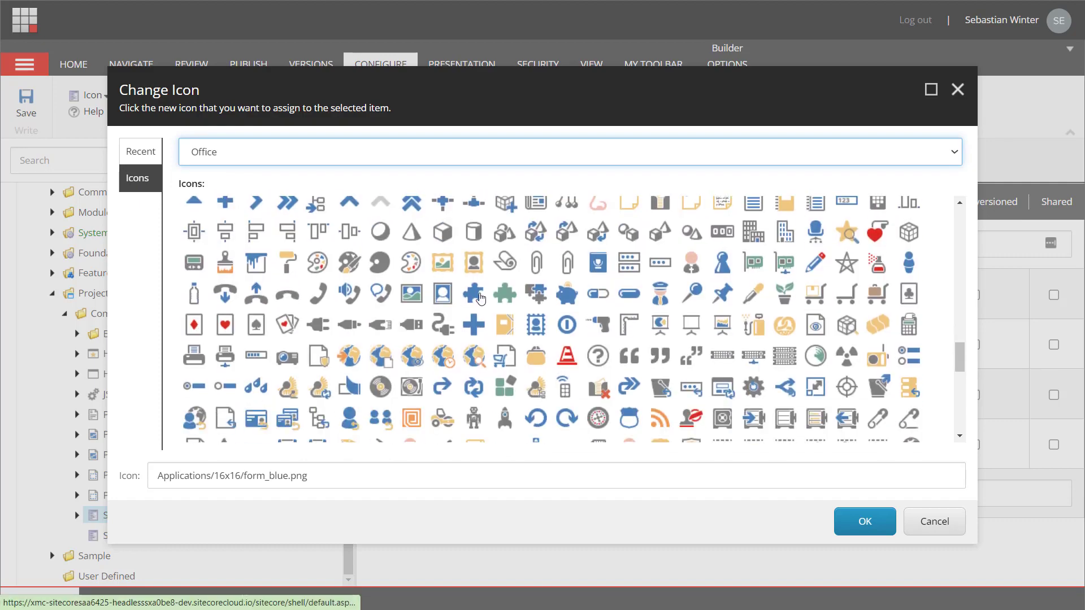
left_click(480, 295)
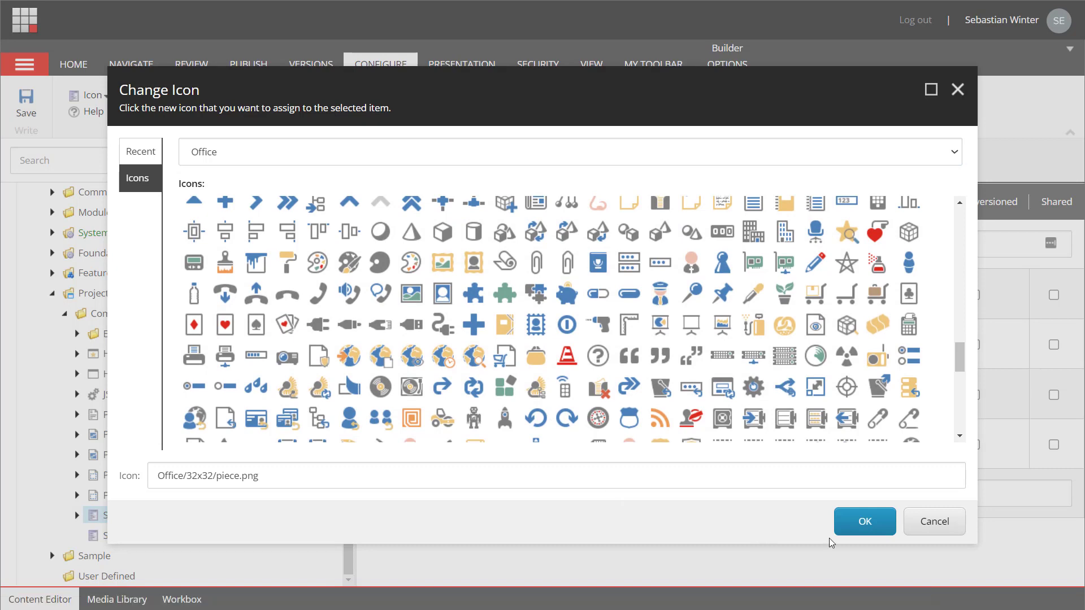
- Apply piece.png to Services Detail and give Services Overview the Office/32x32/pieces.png icon
left_click(847, 527)
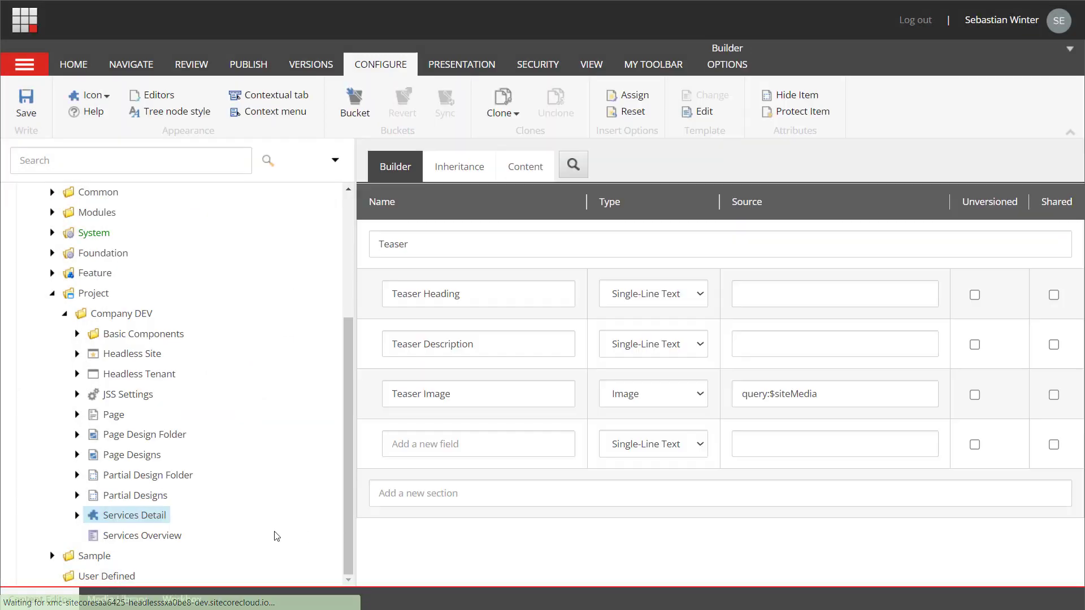
left_click(148, 535)
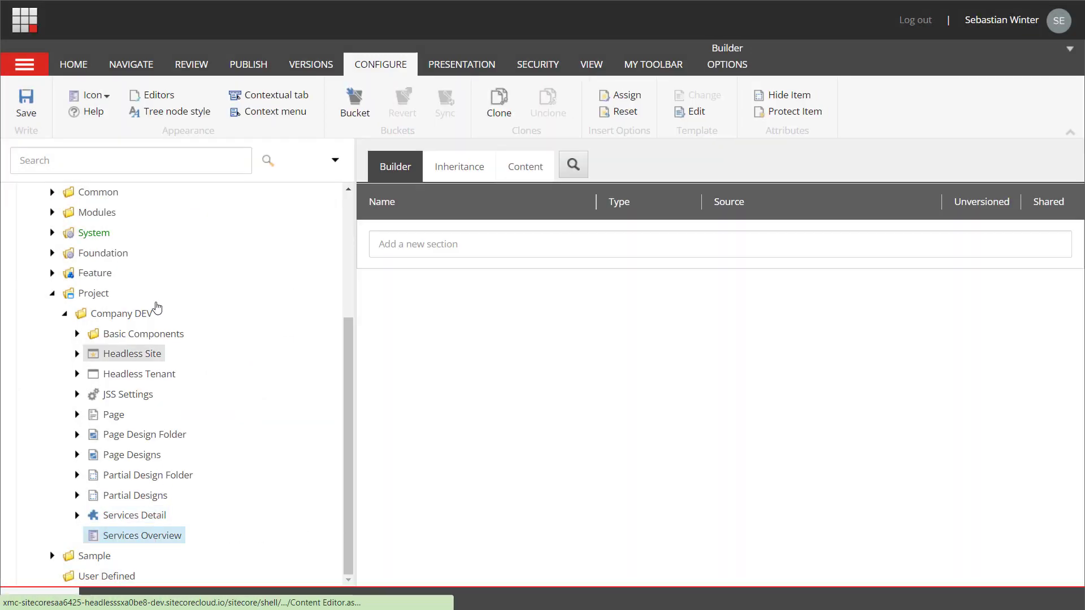
left_click(91, 95)
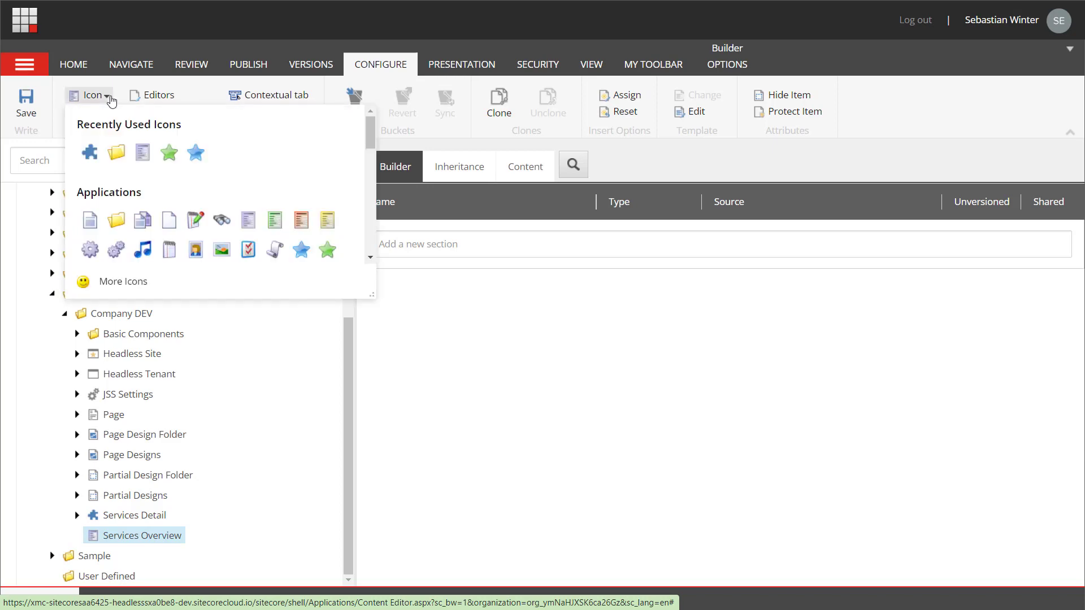
left_click(106, 282)
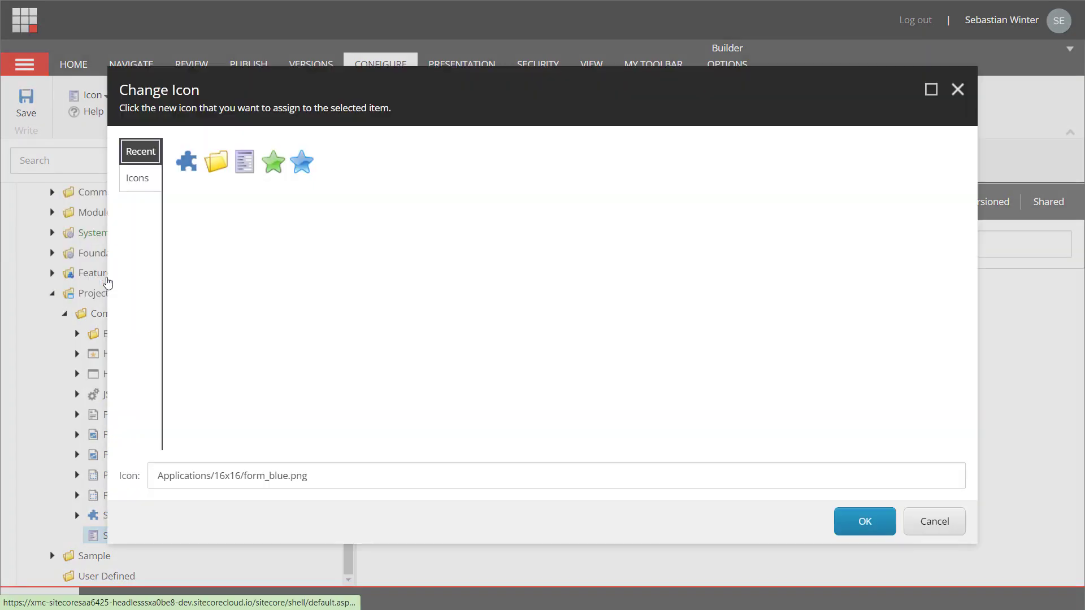
left_click(137, 180)
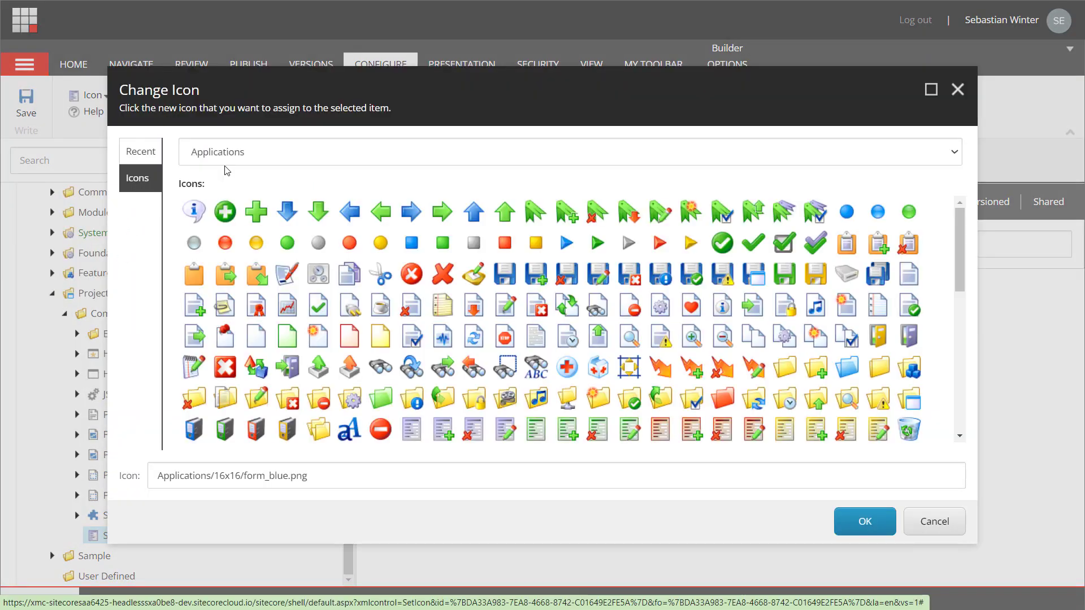
left_click(237, 154)
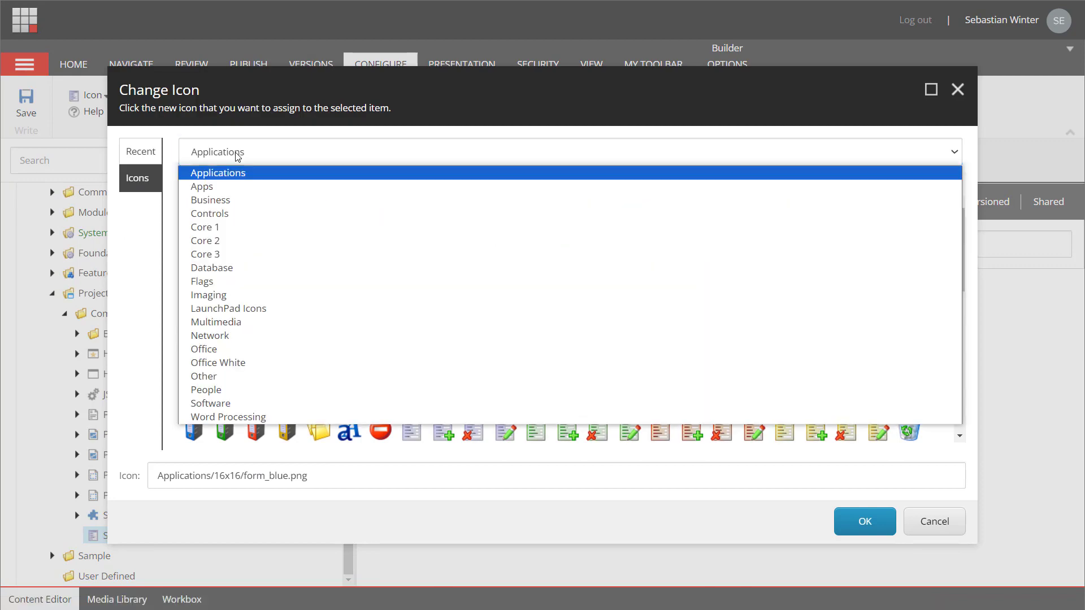
left_click(217, 348)
scroll(432, 346, "down", 15)
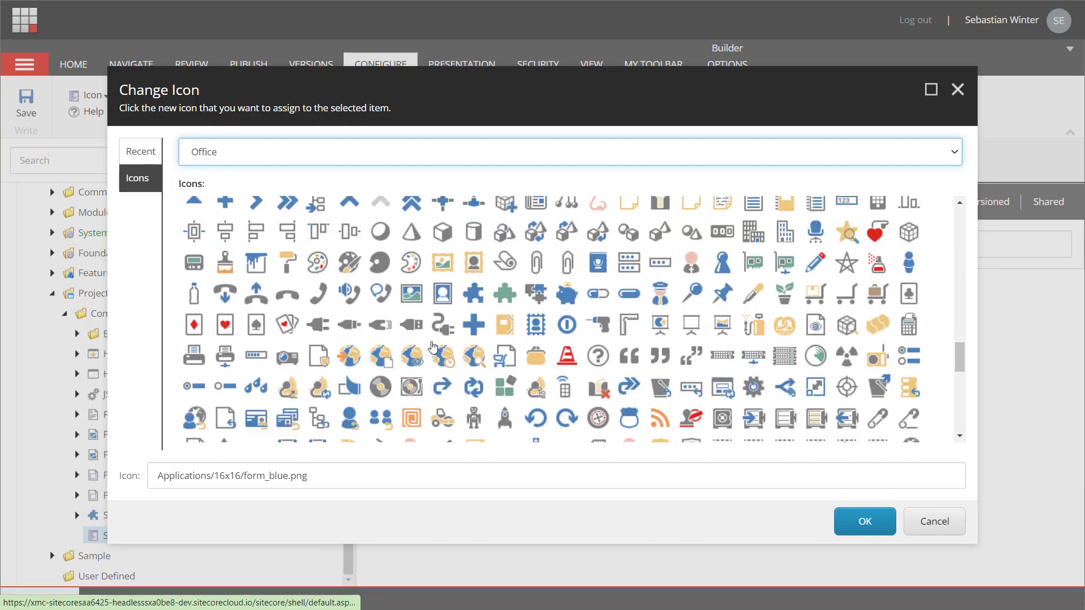
left_click(535, 295)
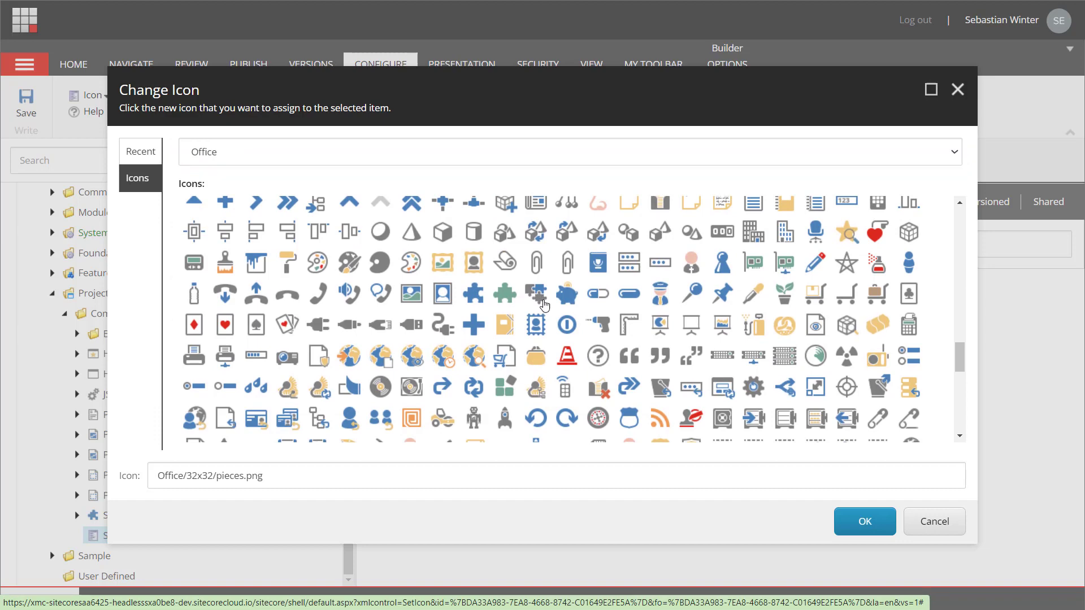
left_click(856, 525)
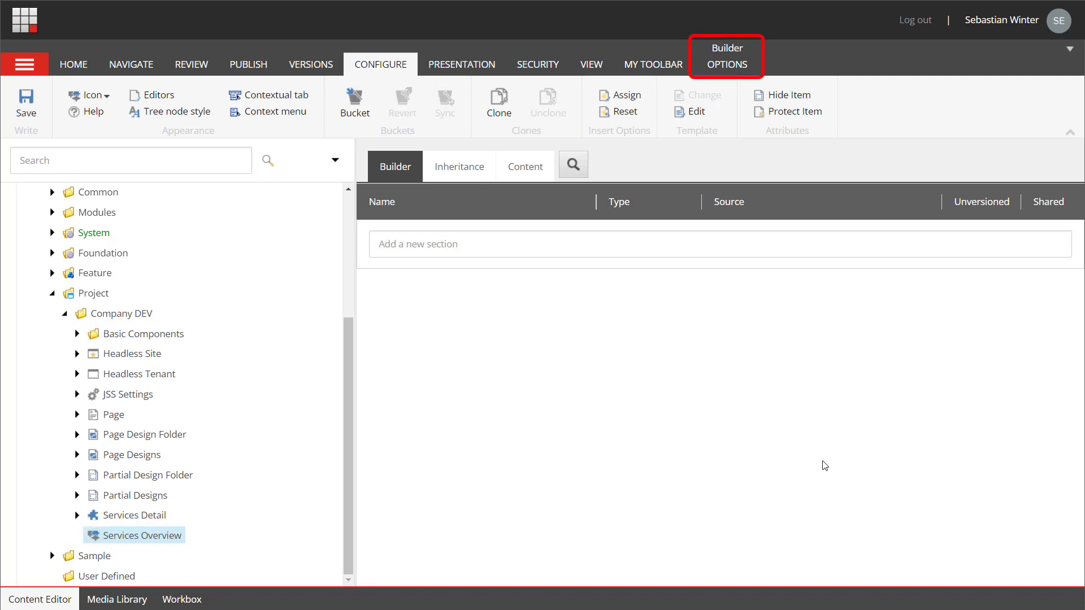
- Create the __Standard Values item for the Services Overview template
left_click(731, 66)
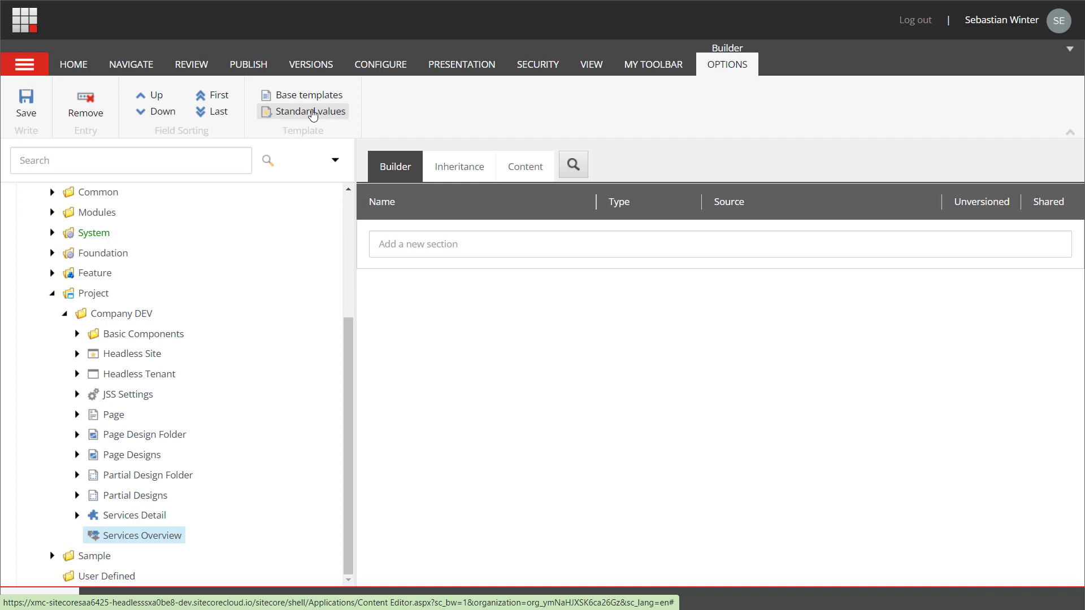
left_click(312, 112)
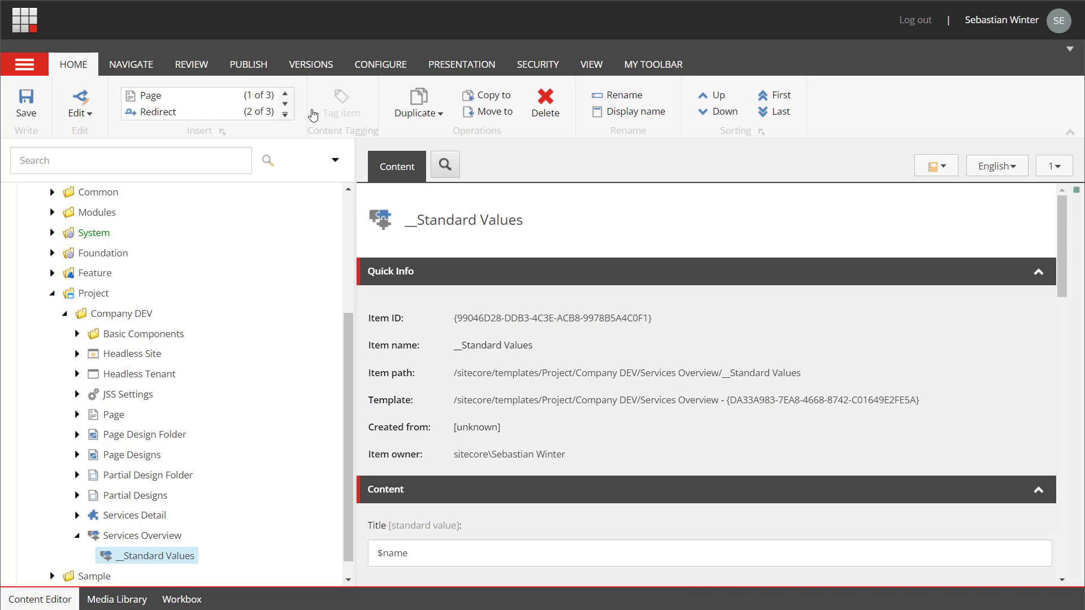
- Replace the Page and Redirect insert options with Project/Company DEV/Services Detail
left_click(381, 65)
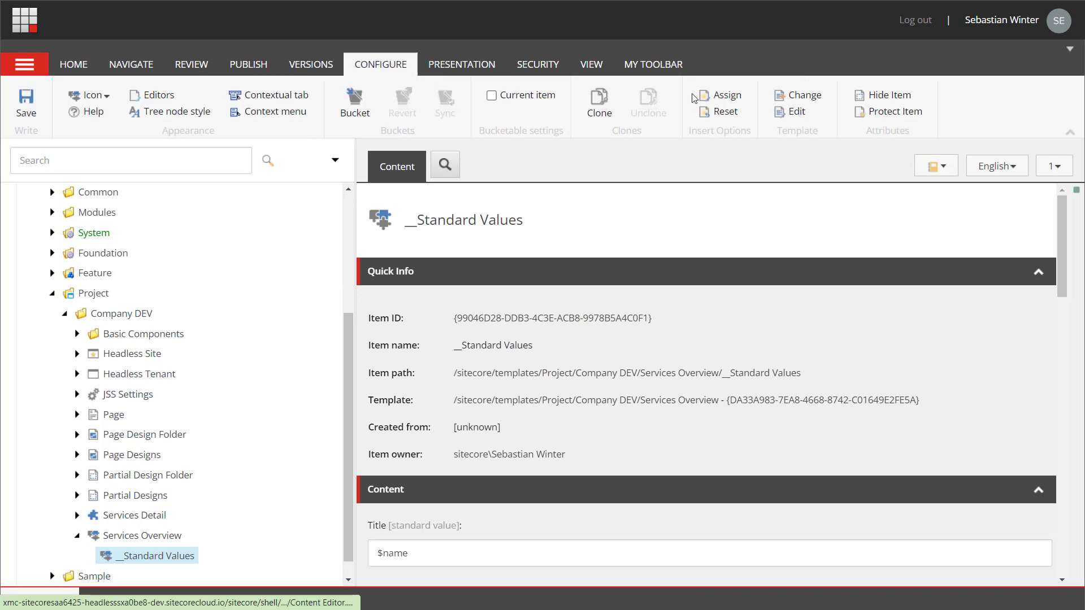
left_click(712, 97)
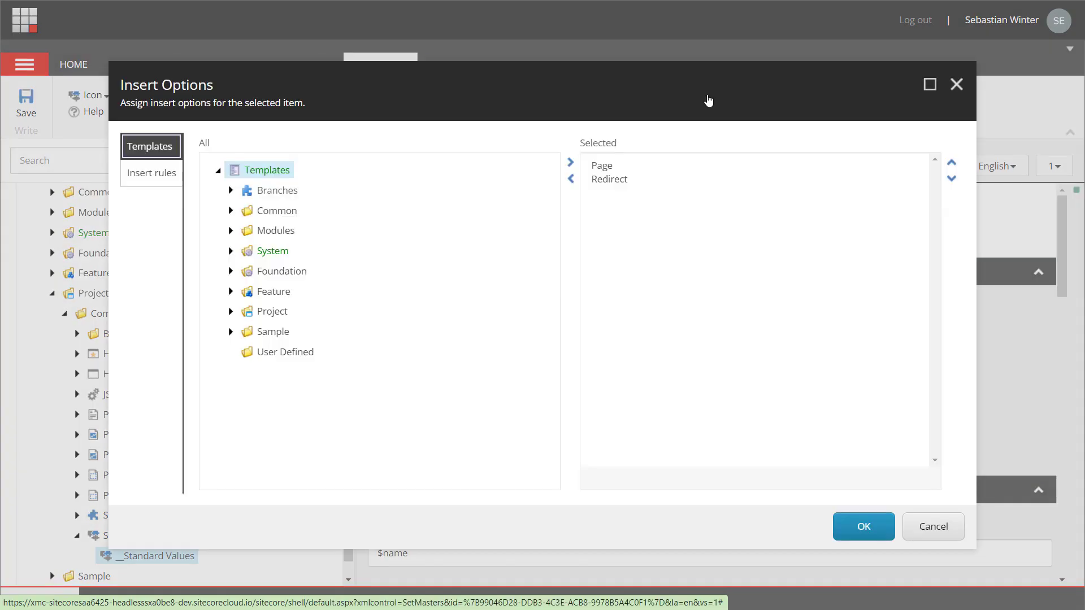
double_click(611, 168)
double_click(610, 168)
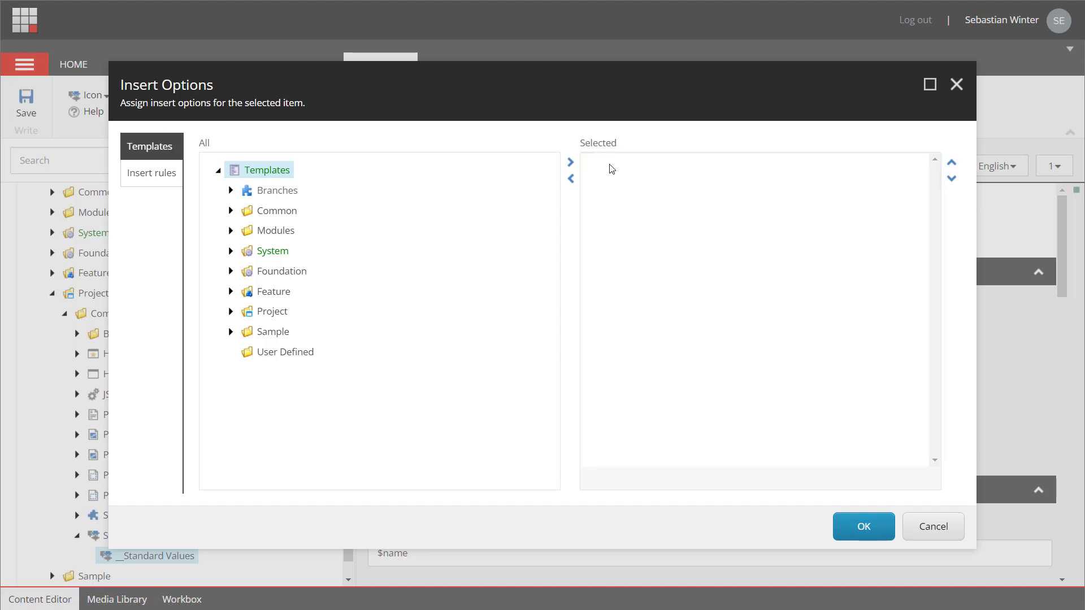
left_click(230, 312)
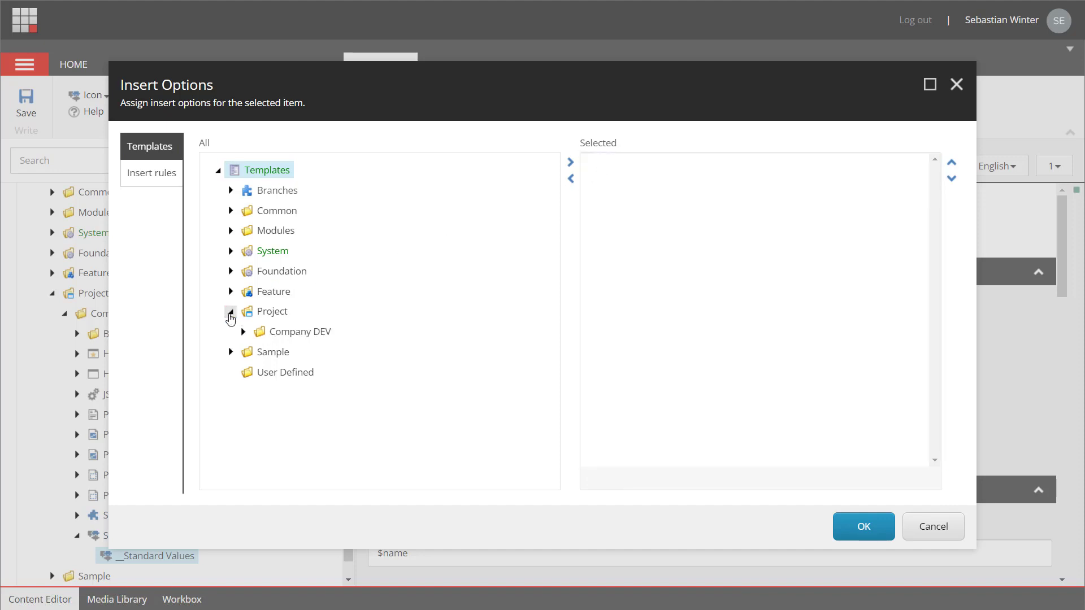
left_click(243, 332)
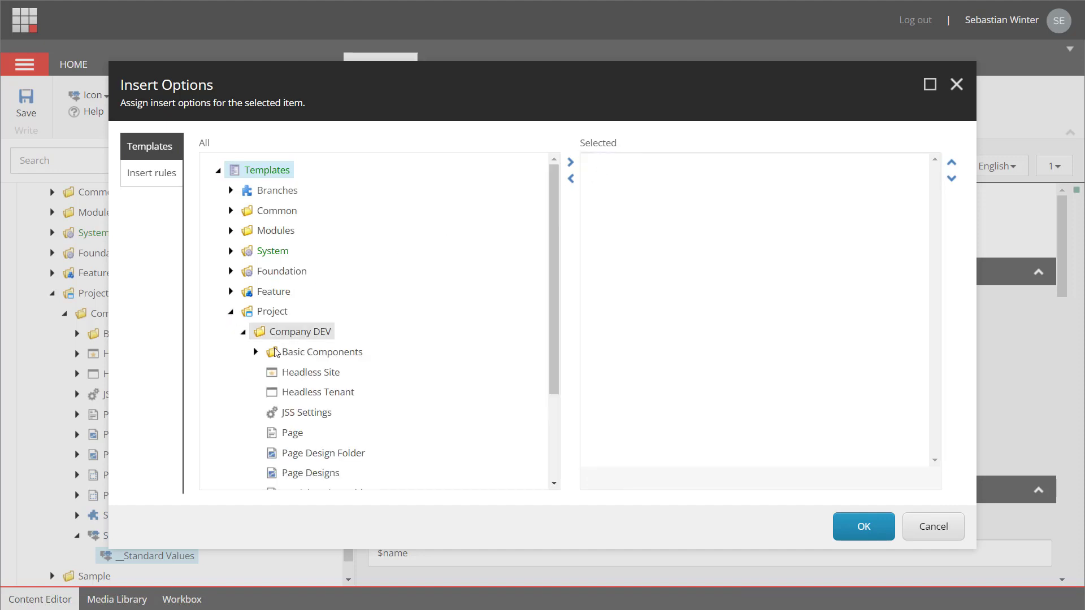
scroll(288, 356, "down", 3)
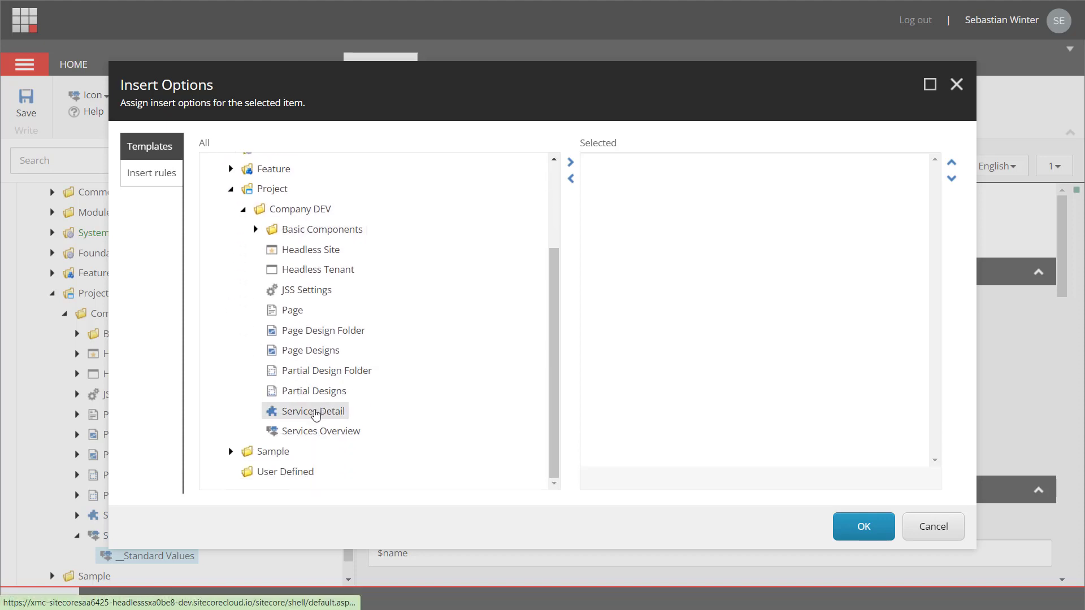
double_click(314, 413)
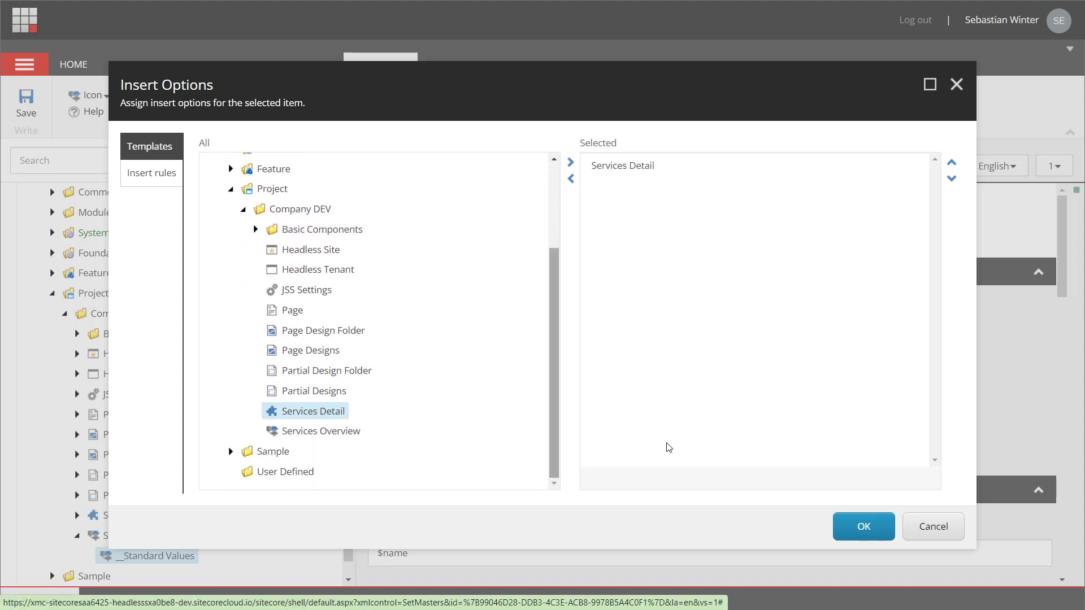
left_click(846, 533)
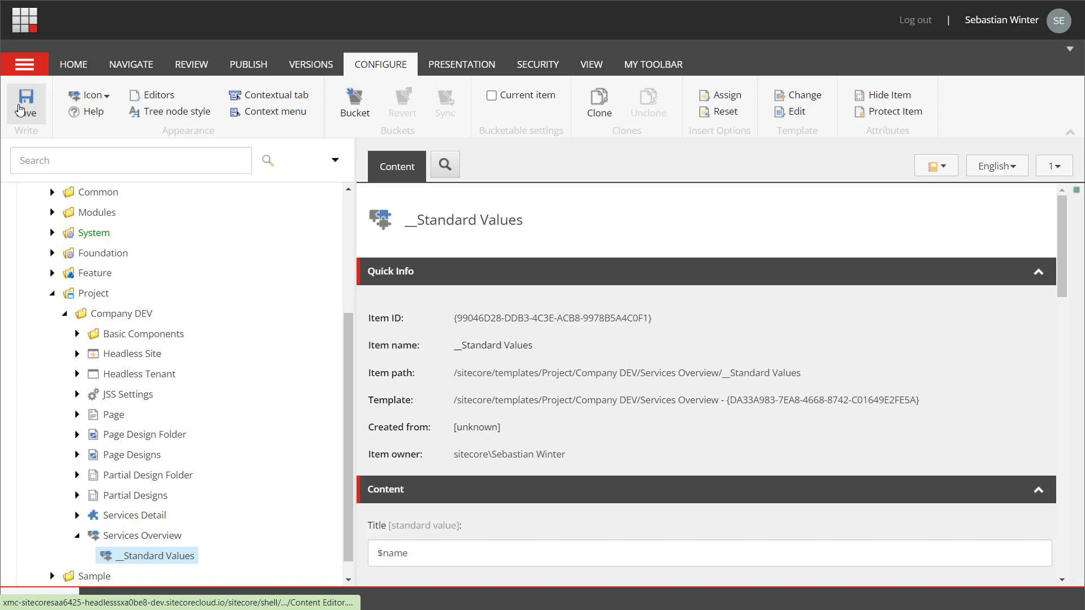
- Save the insert options change and expand System › Settings › Project › Company Dev in the tree
left_click(20, 109)
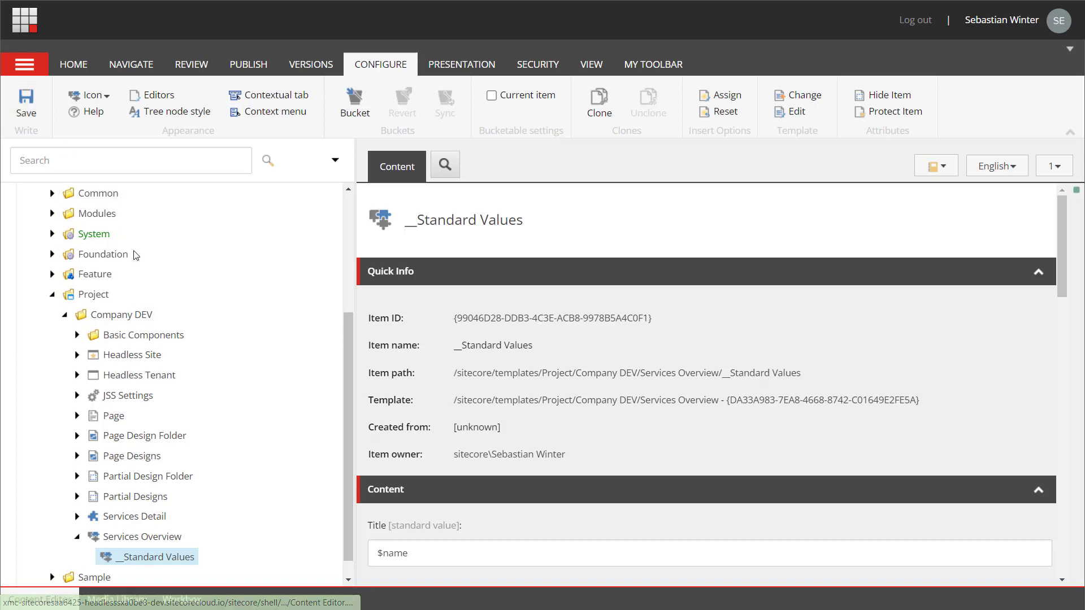
left_click(40, 345)
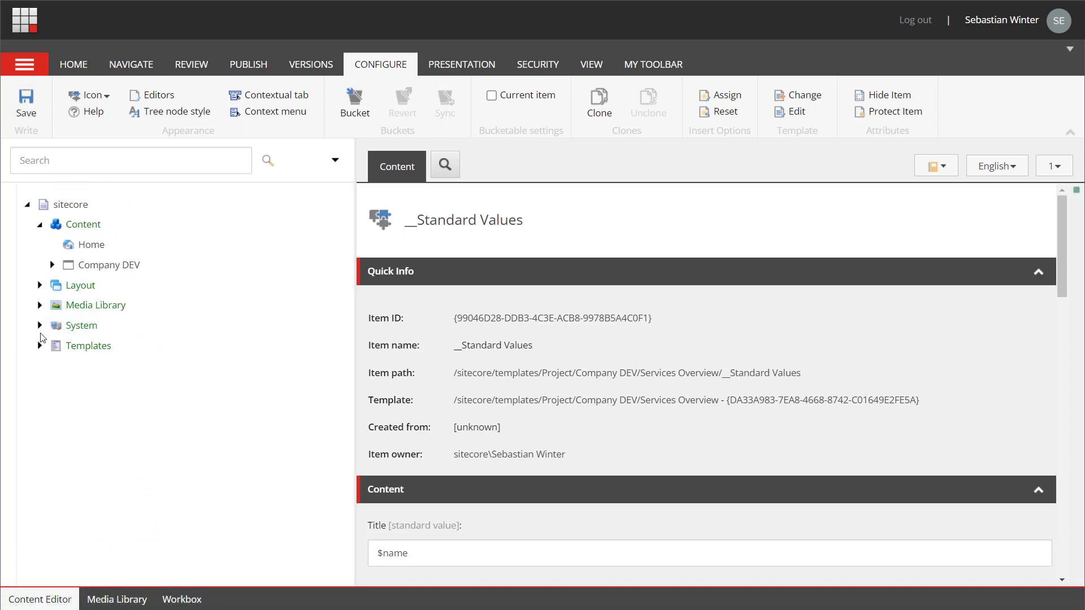
left_click(39, 328)
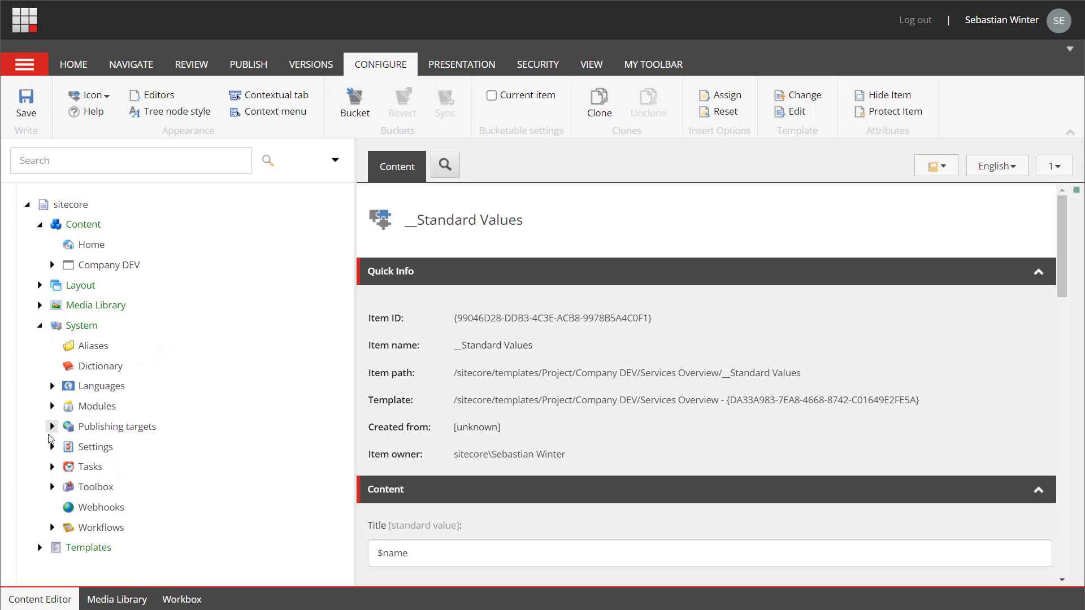
scroll(63, 395, "down", 4)
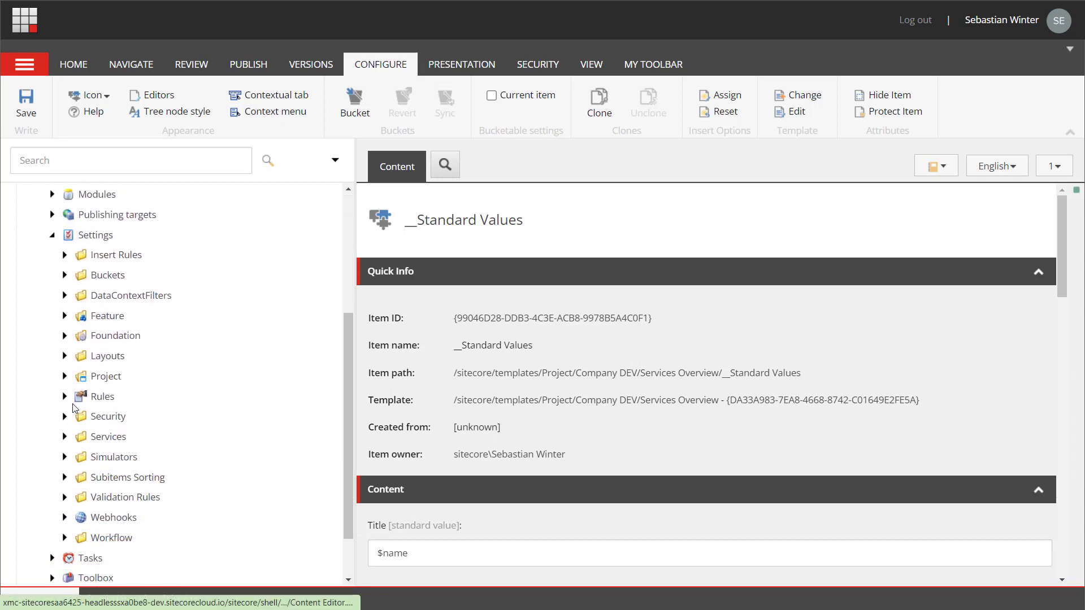
left_click(64, 377)
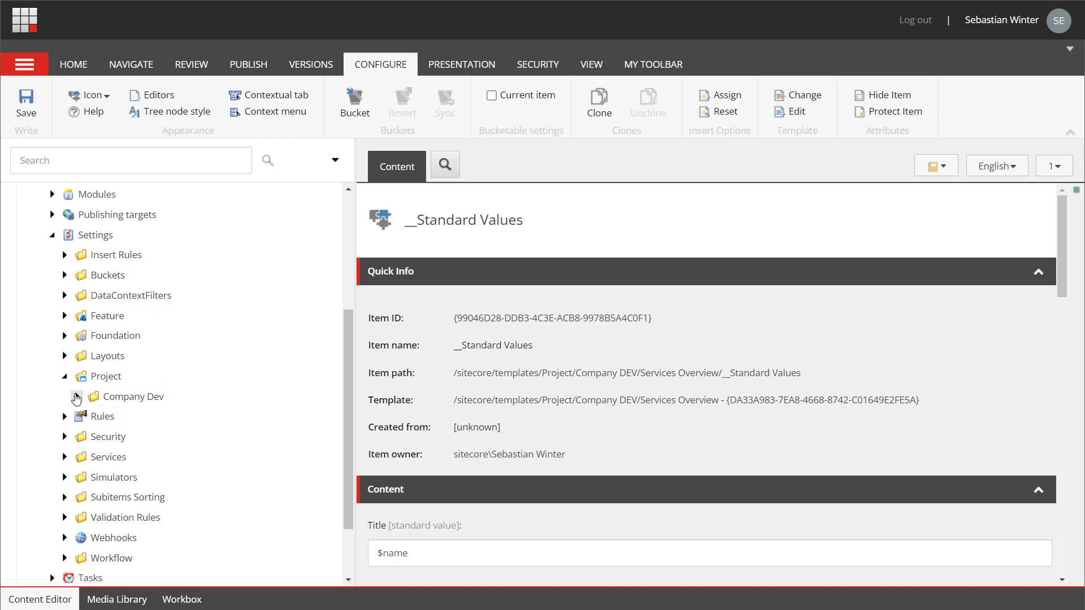
left_click(77, 397)
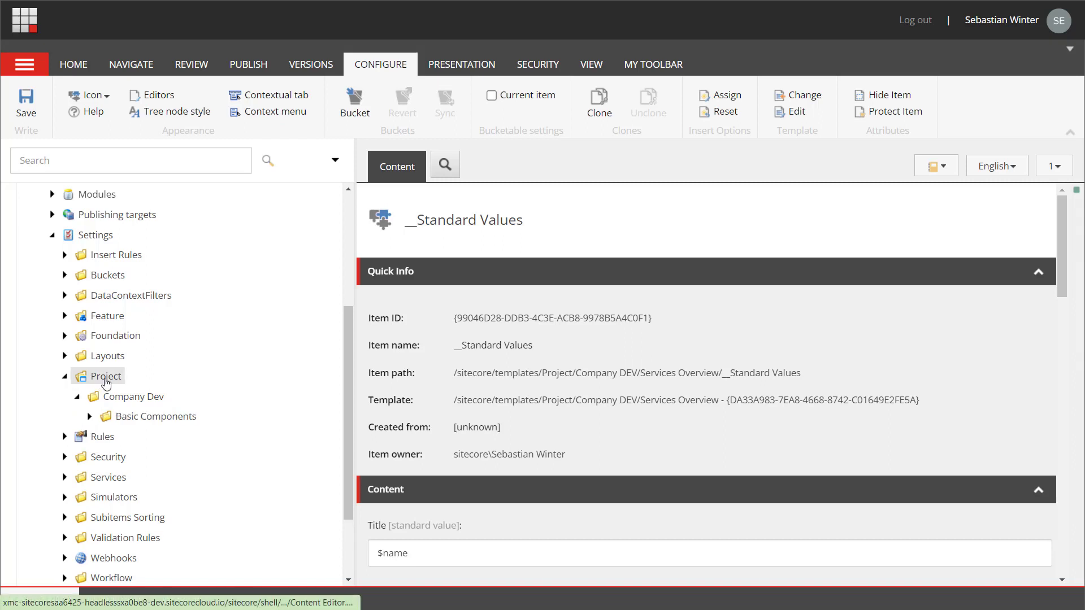
- Start a new headless module named 'Services' placed in the Company Dev module group
right_click(104, 380)
mouse_move(169, 342)
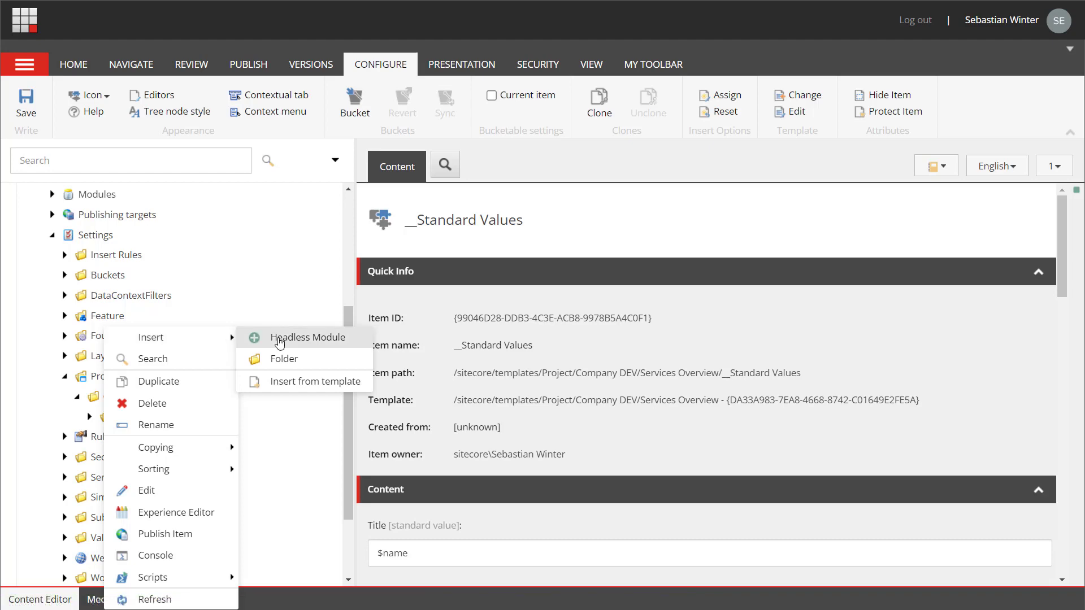
left_click(279, 339)
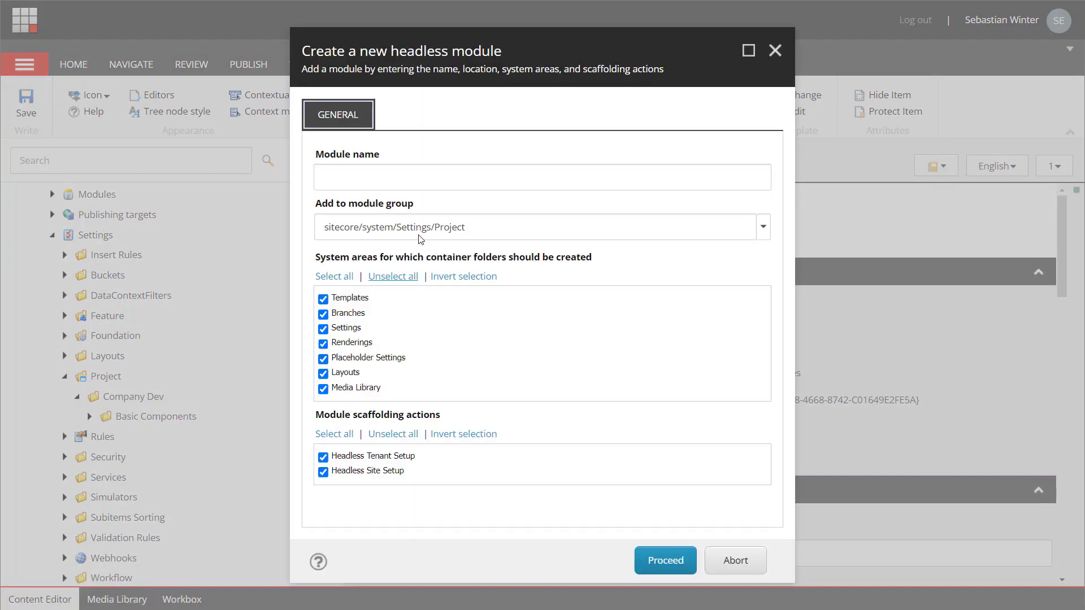
left_click(412, 179)
type("Services")
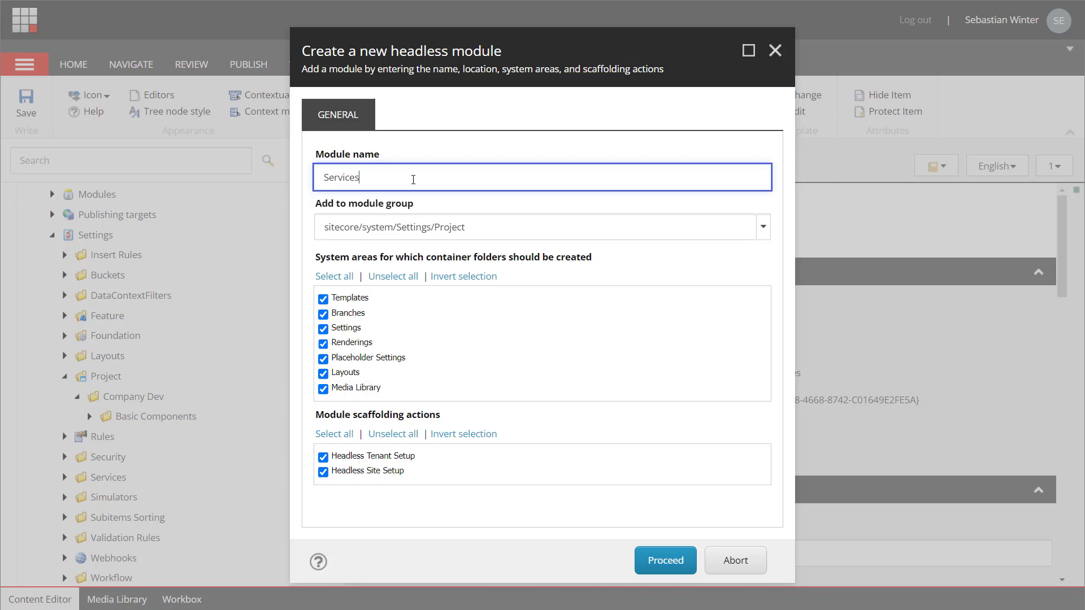
left_click(763, 228)
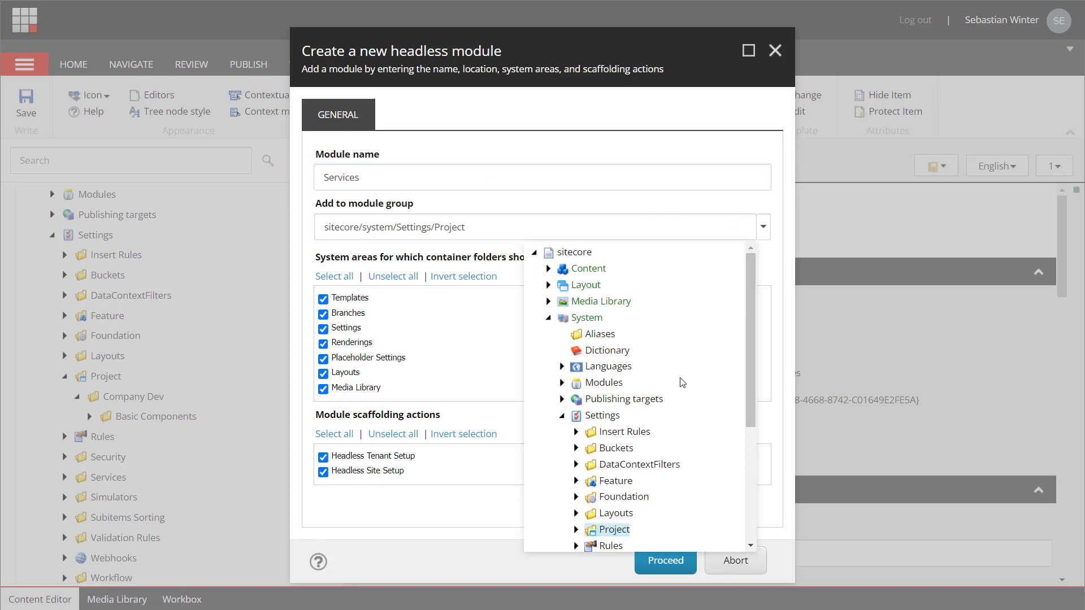
scroll(669, 396, "down", 2)
left_click(576, 388)
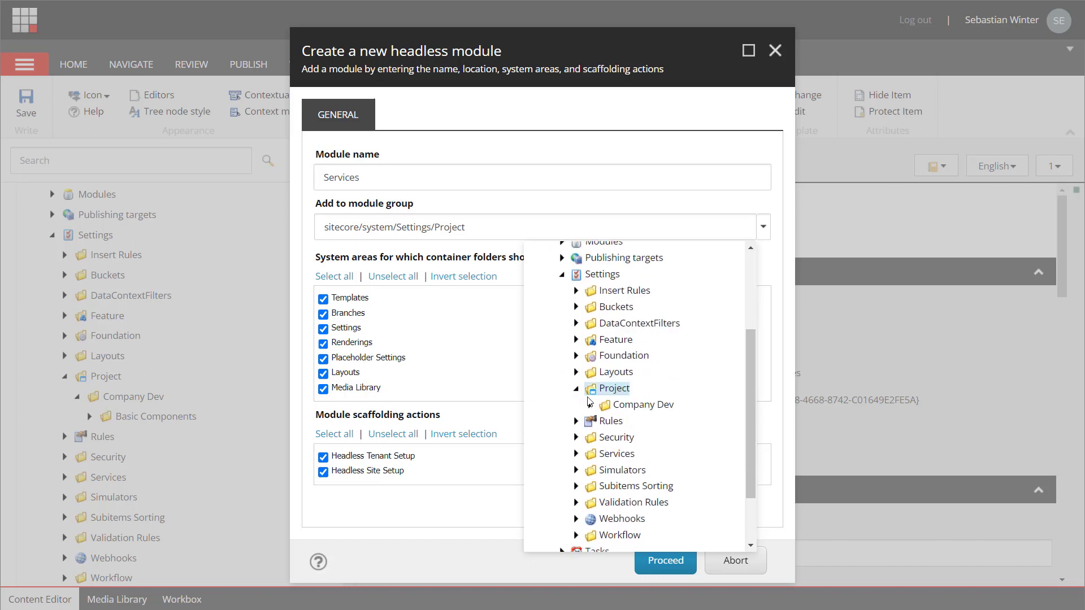
left_click(620, 405)
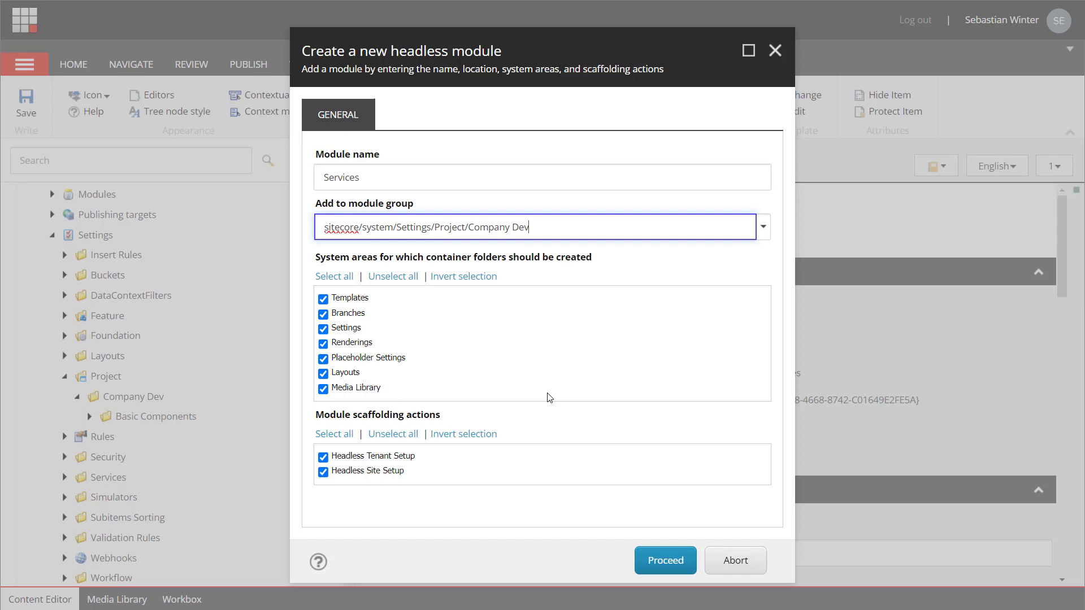
- Exclude Settings, Layouts, Media Library and tenant setup, then generate the Services module
left_click(348, 333)
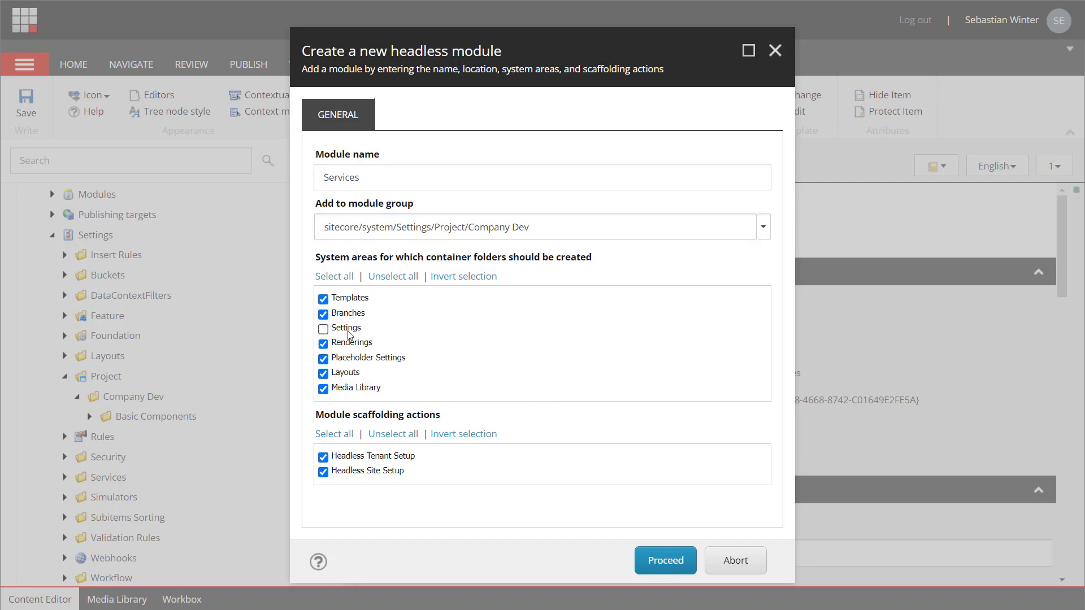
left_click(352, 374)
left_click(352, 389)
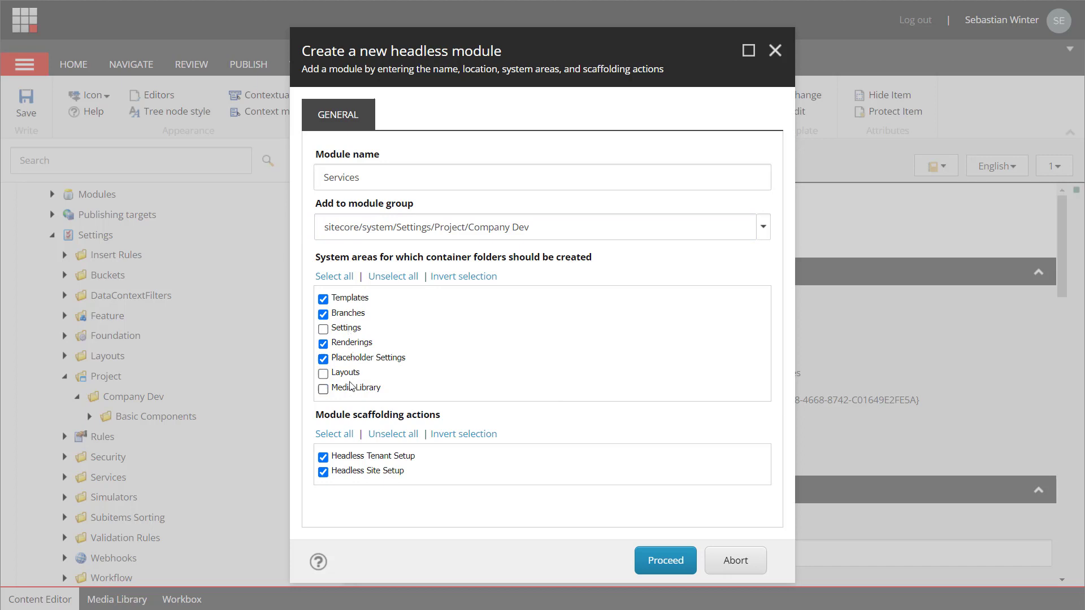
left_click(350, 460)
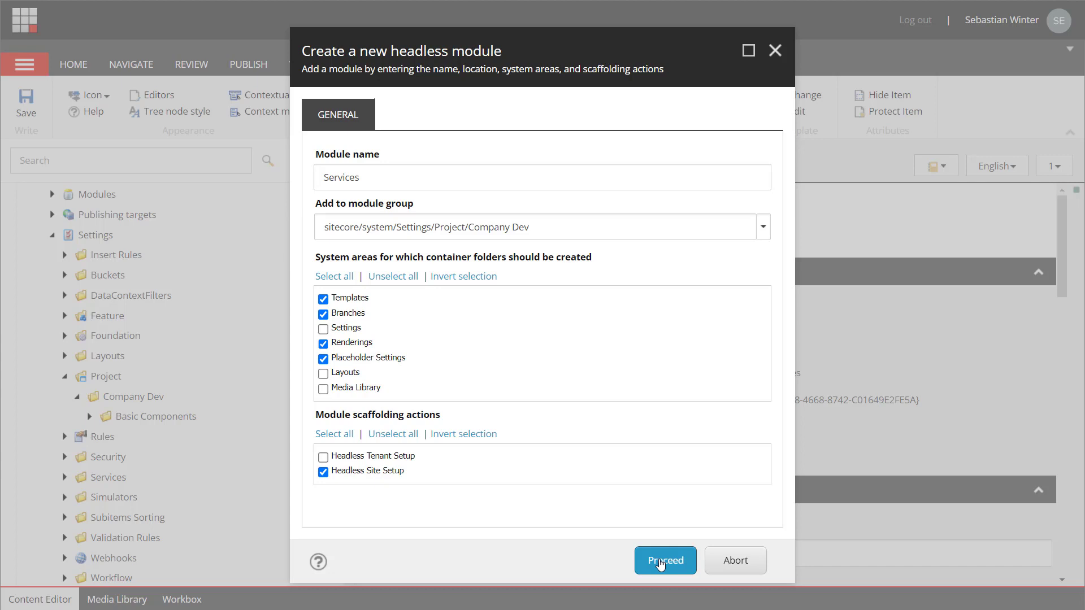
left_click(660, 564)
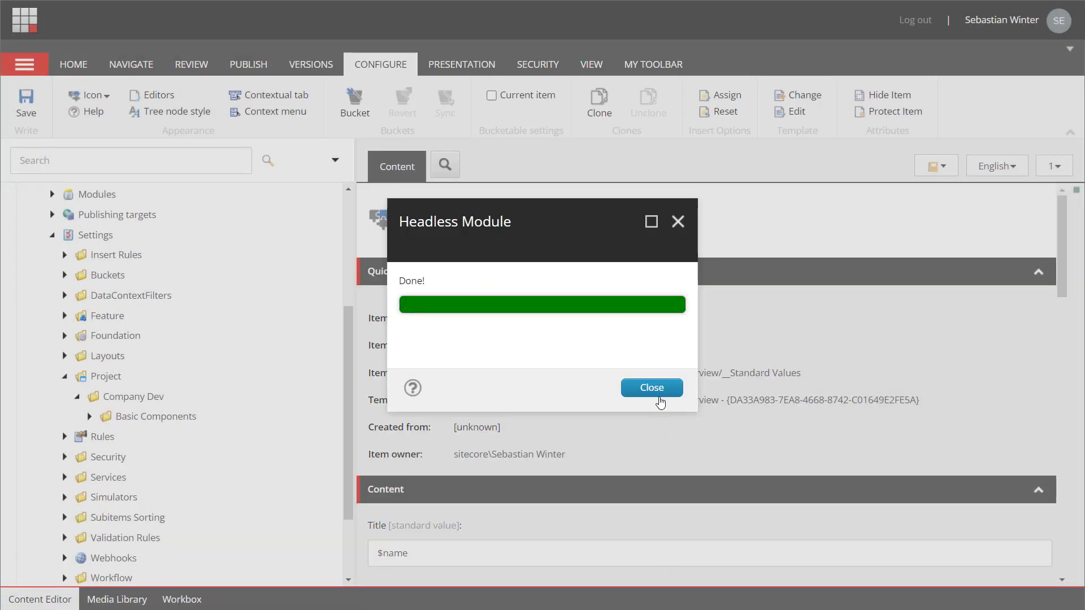
left_click(659, 397)
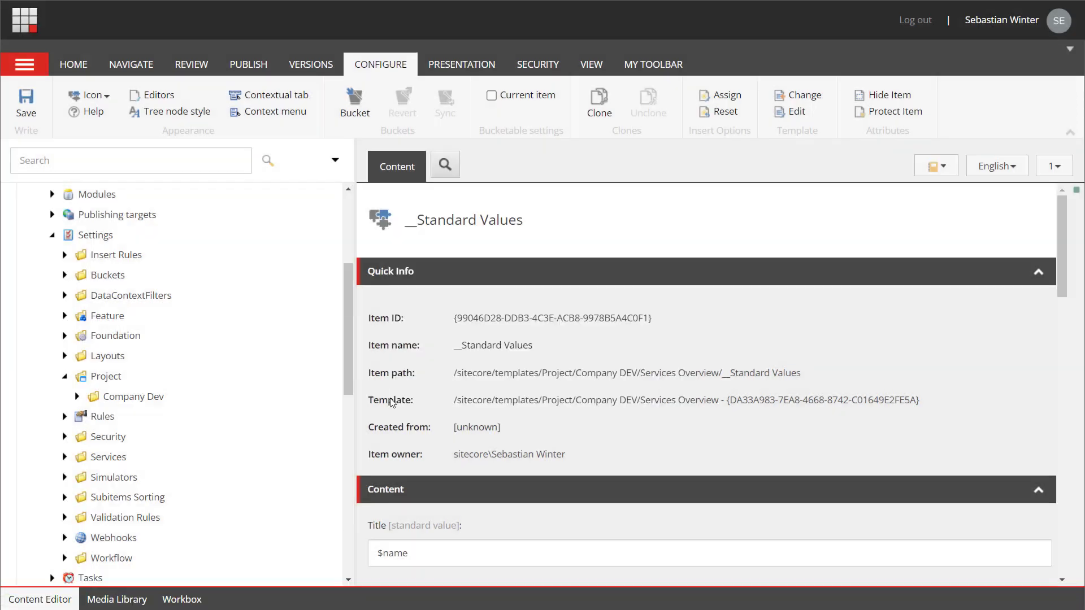
- Check that Services appears under Company Dev, then collapse the System and Templates branches
left_click(77, 396)
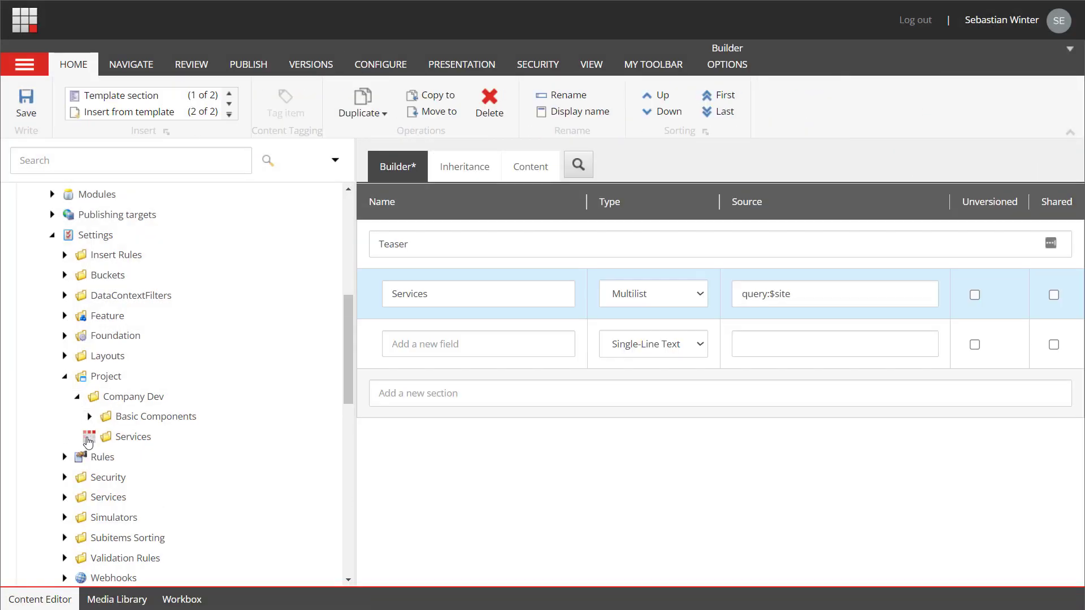
left_click(89, 438)
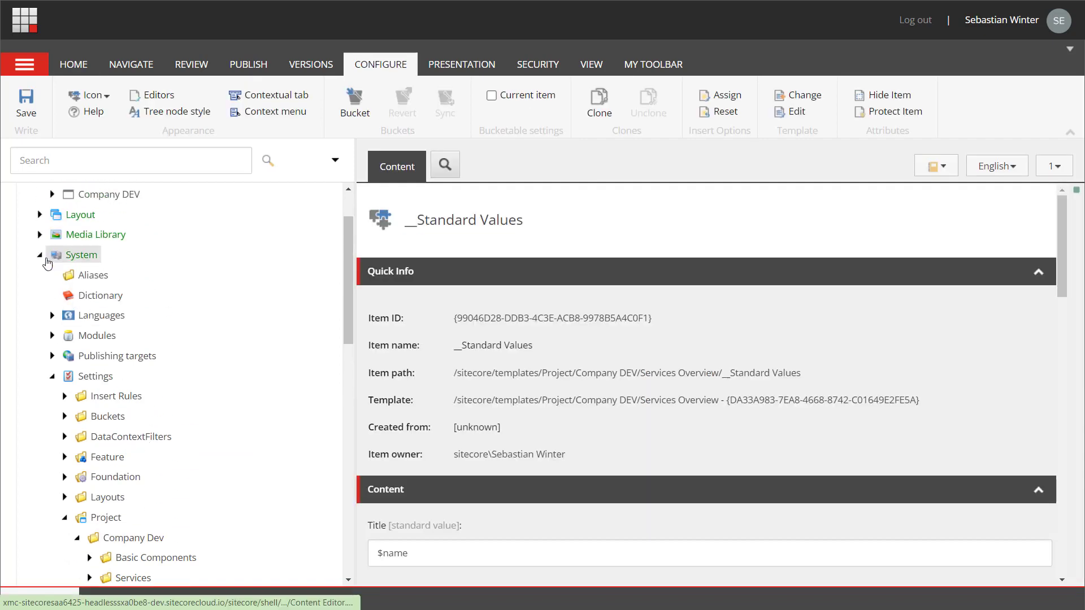
left_click(40, 255)
left_click(40, 275)
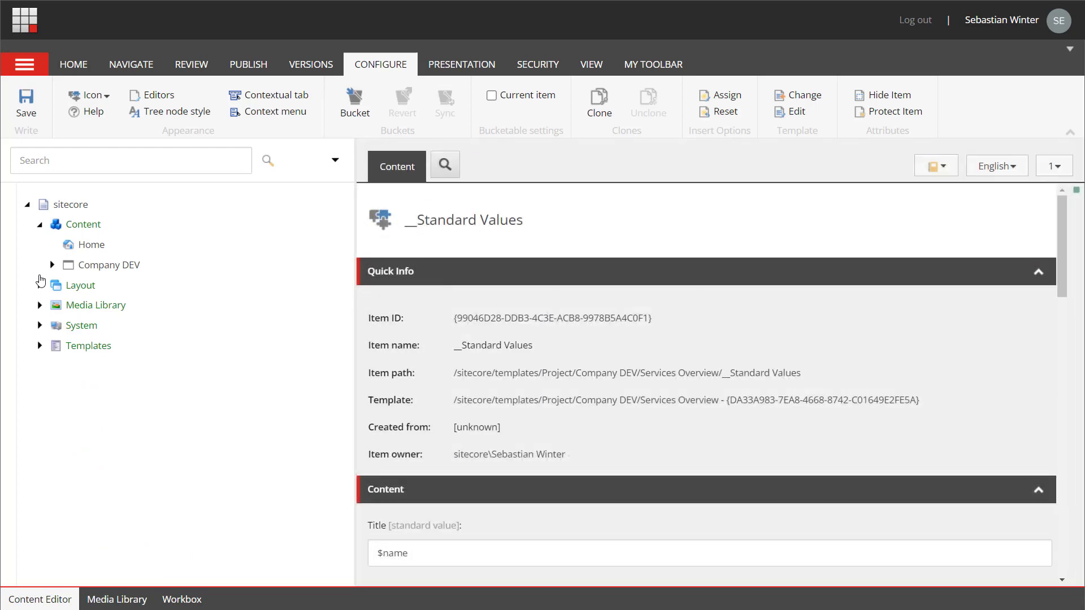
- Open the Promo rendering under Renderings › Feature › Headless Experience Accelerator › Page Content
left_click(40, 286)
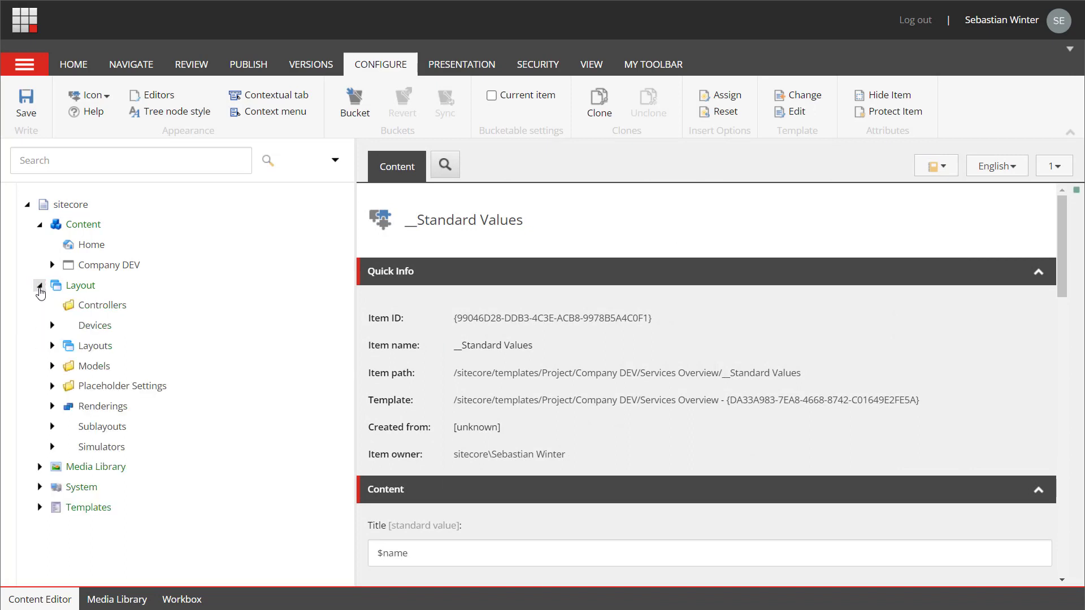
left_click(50, 407)
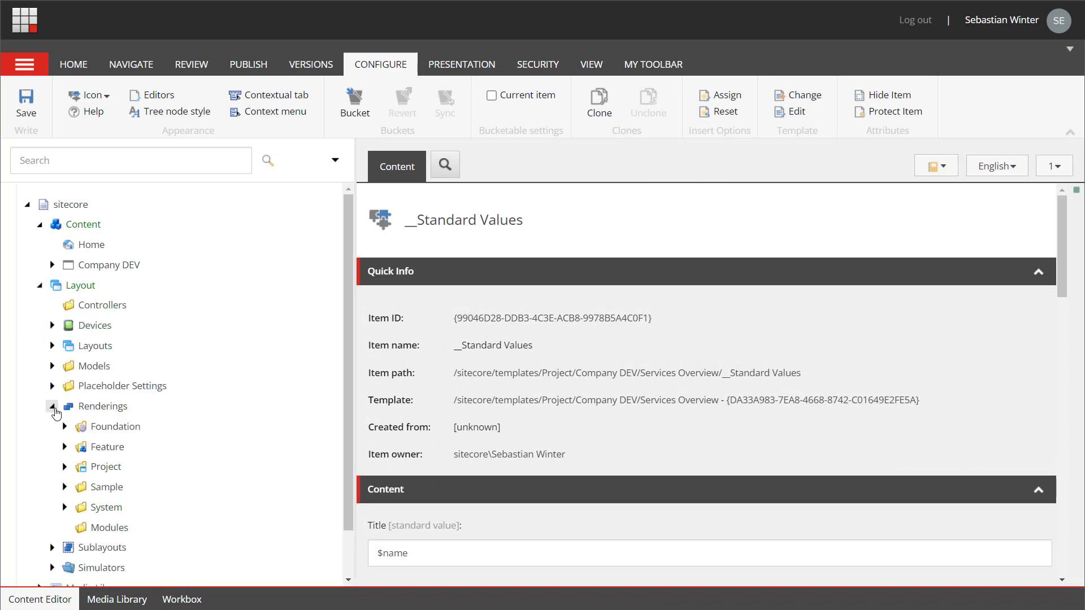
left_click(65, 446)
scroll(118, 429, "down", 1)
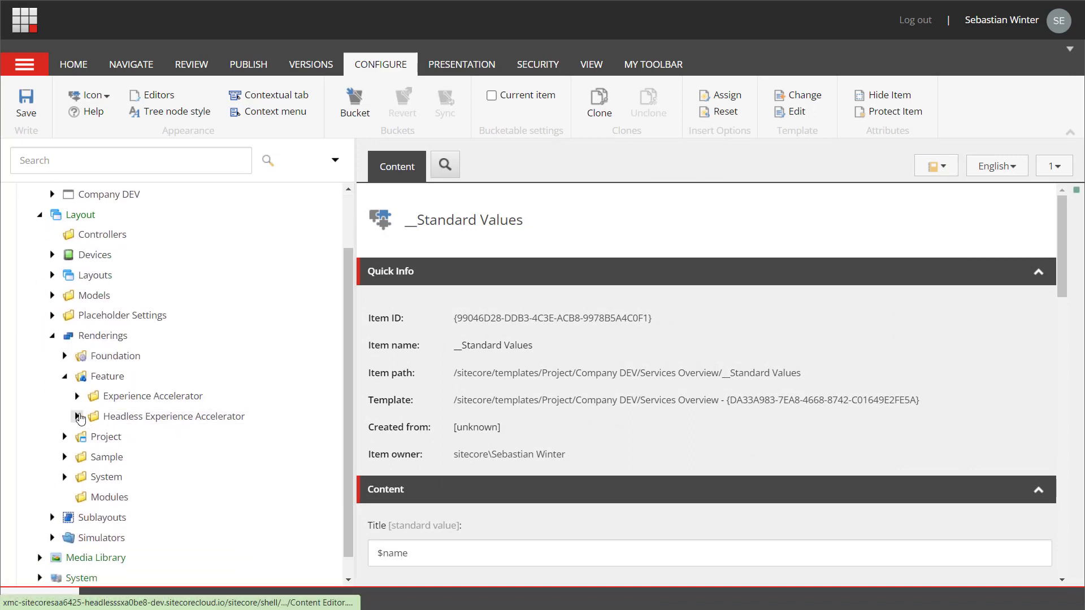
left_click(77, 411)
scroll(113, 411, "down", 1)
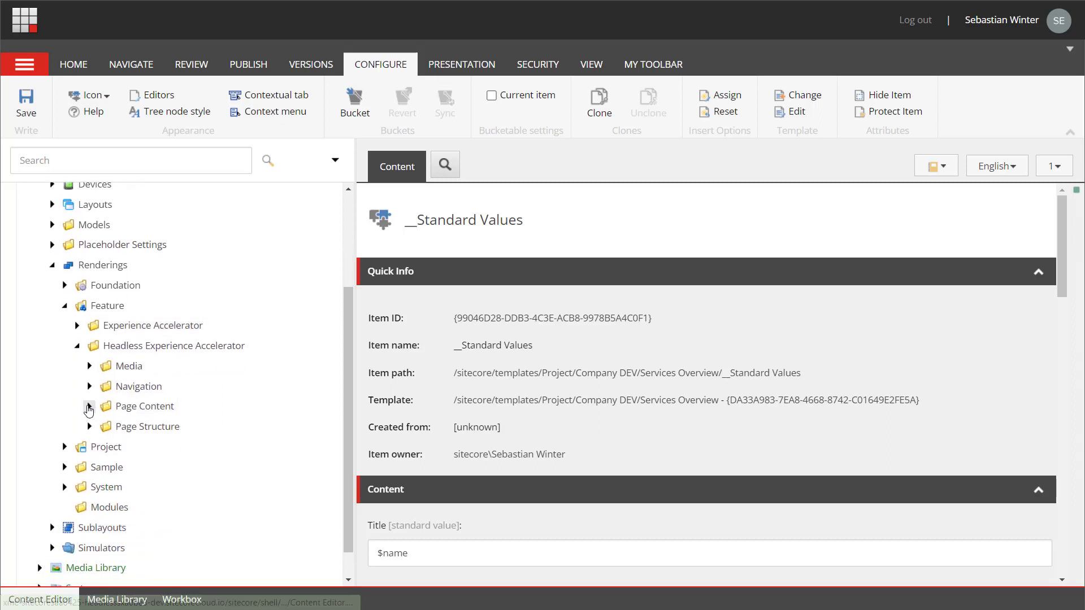
left_click(89, 407)
scroll(124, 396, "down", 1)
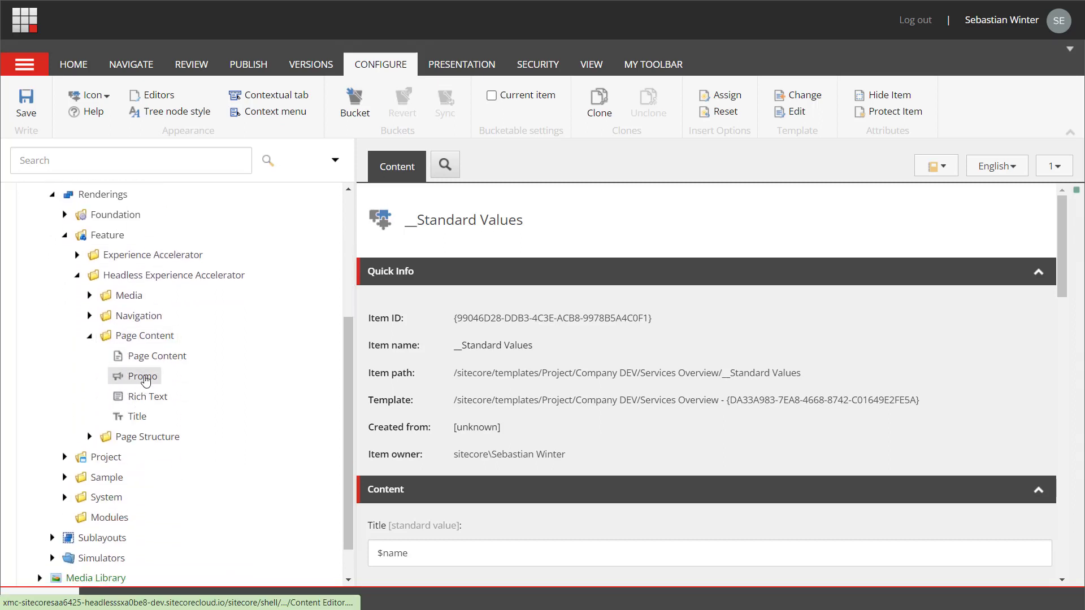
left_click(145, 379)
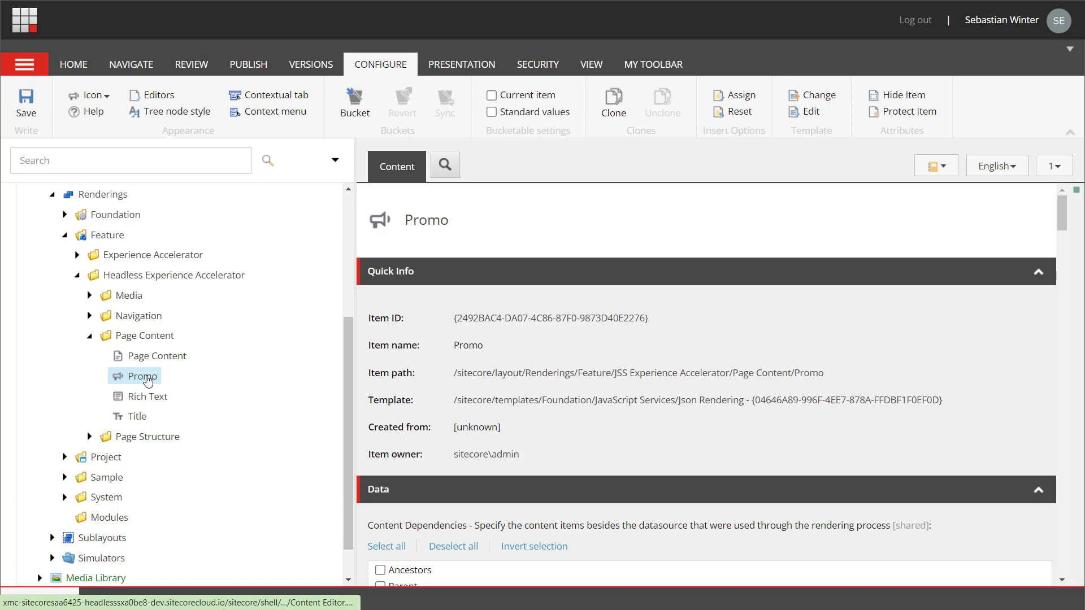
- Clone the Promo rendering as 'Services Teaser' in the Project/Company DEV/Services module
right_click(147, 382)
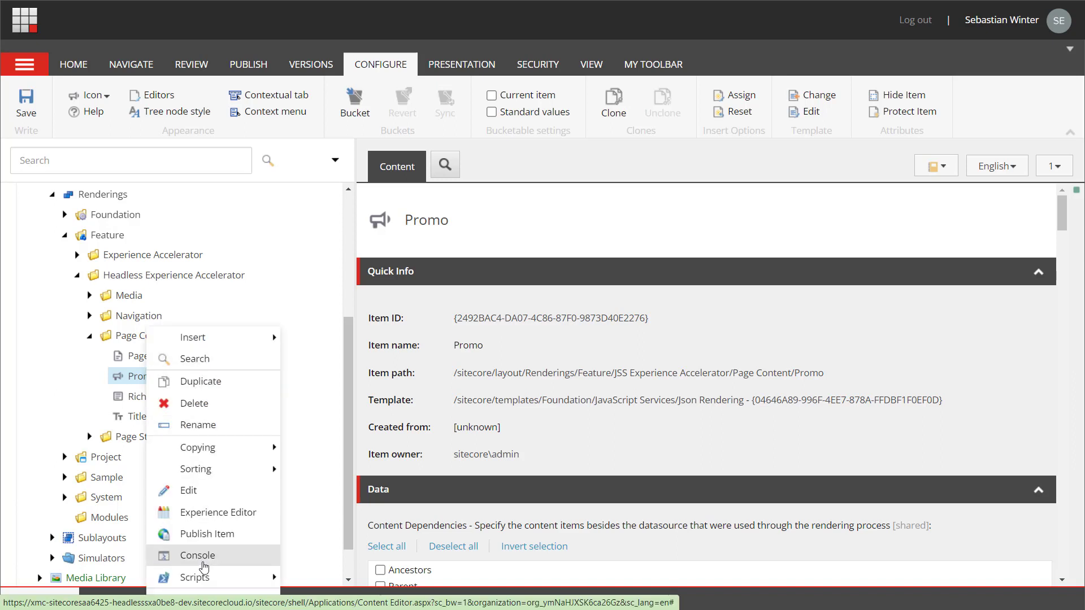
mouse_move(204, 578)
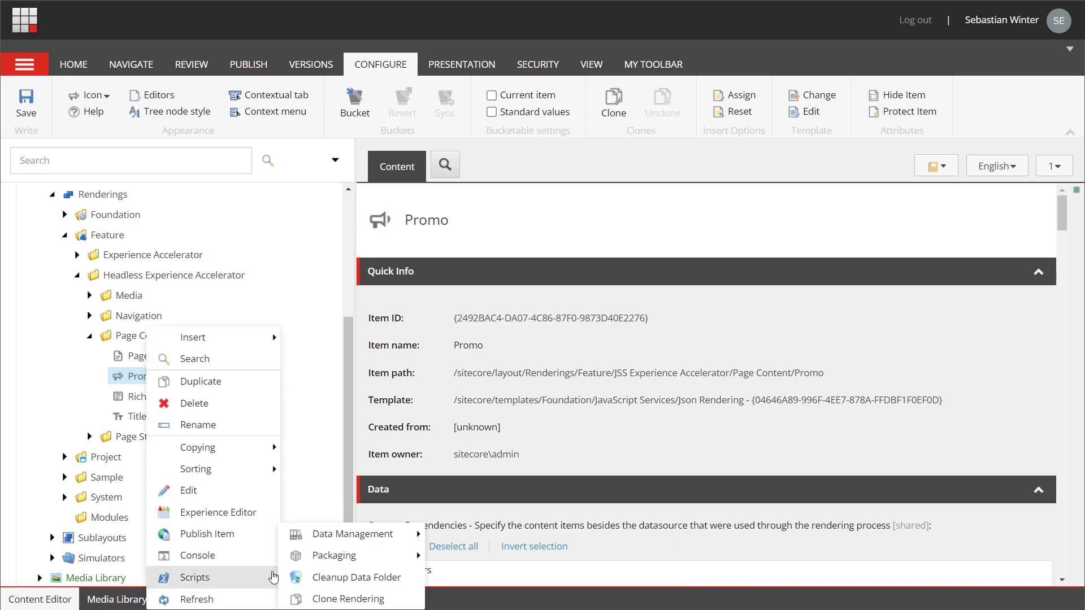
left_click(318, 600)
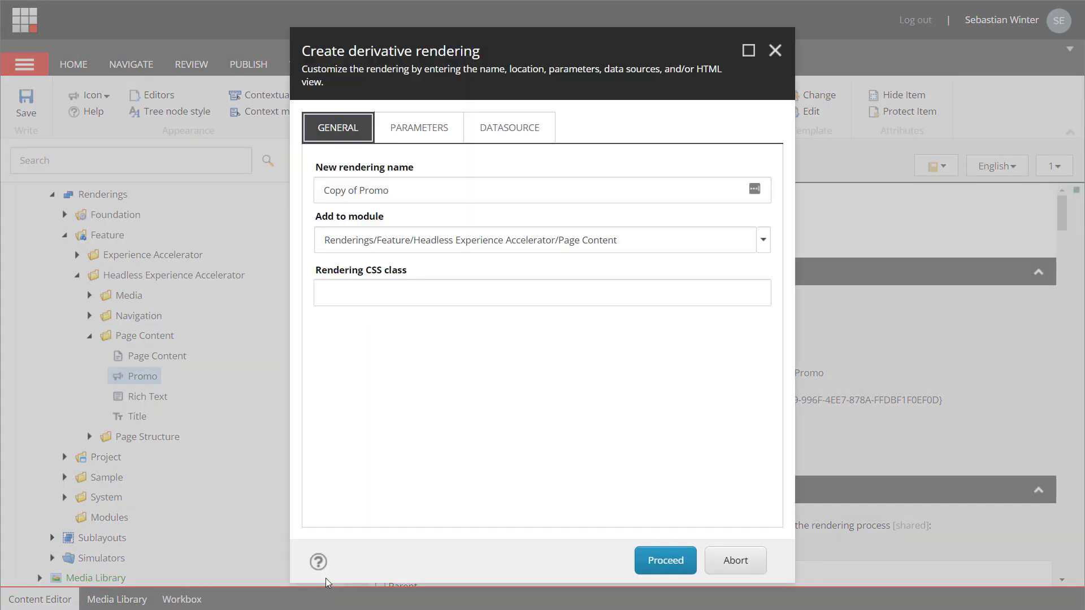
left_click_drag(409, 194, 302, 197)
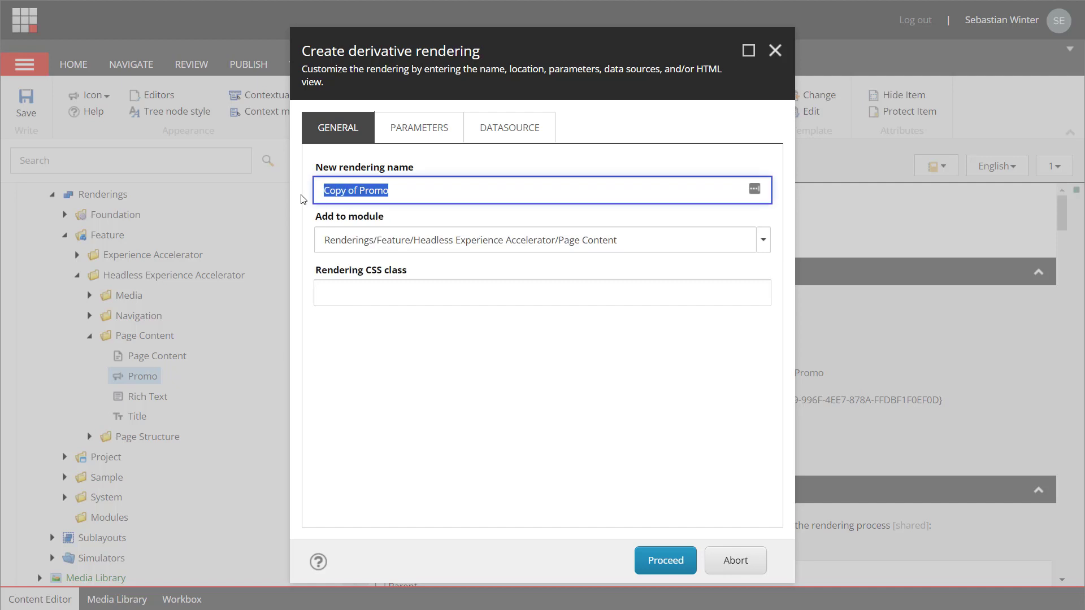
type("Ser")
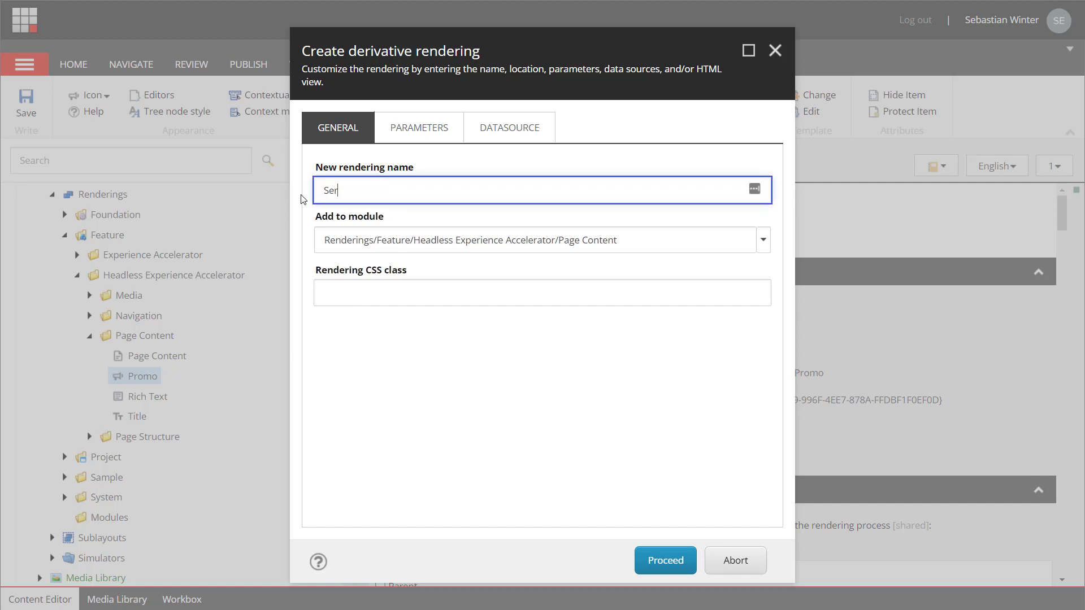
type("vices Teaser")
left_click(762, 239)
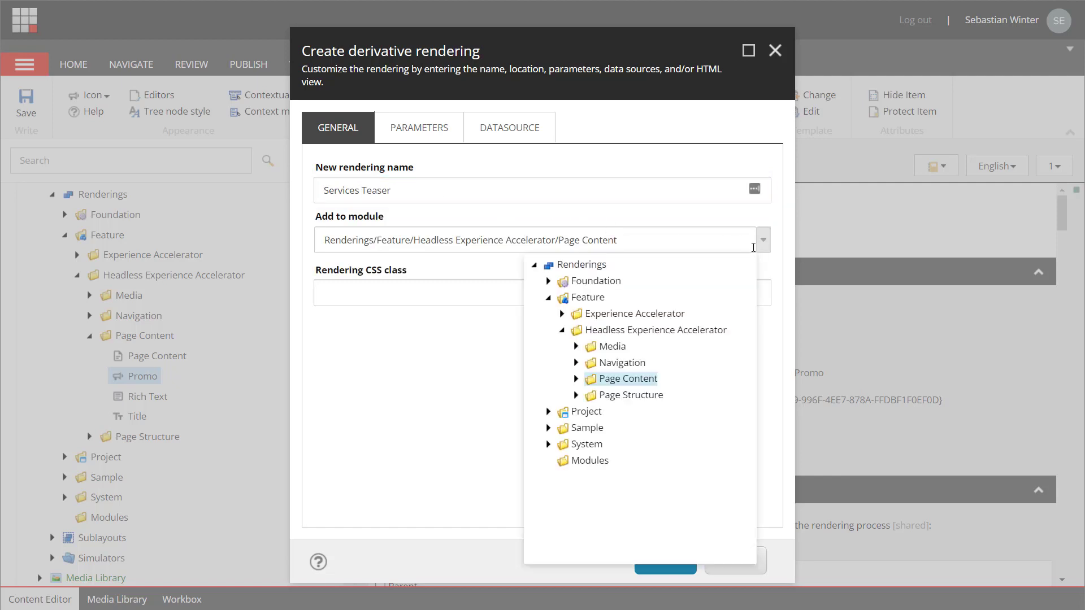
left_click(548, 411)
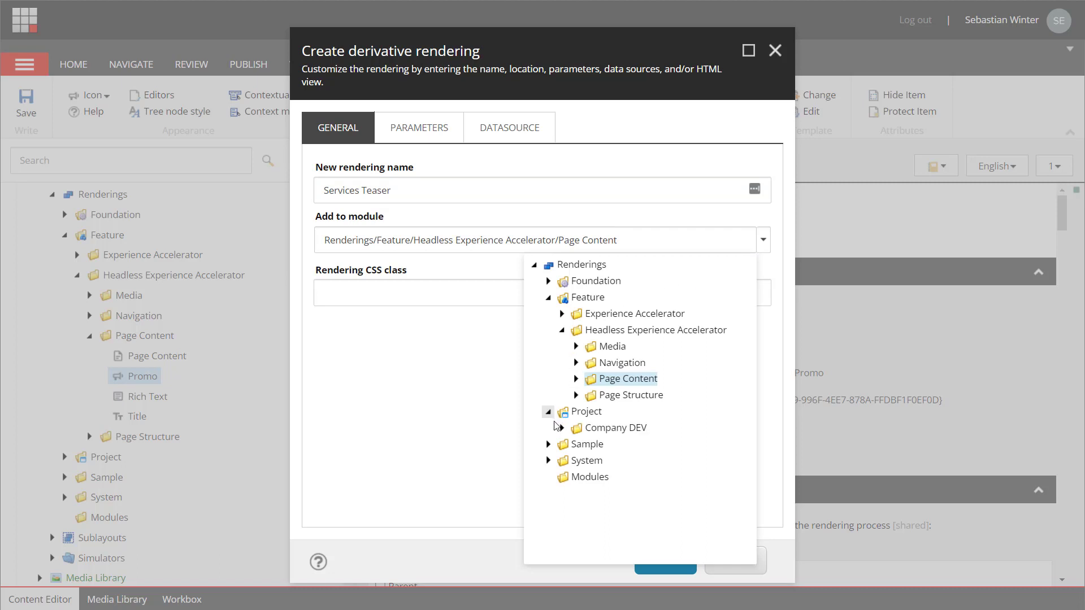
left_click(562, 428)
left_click(606, 461)
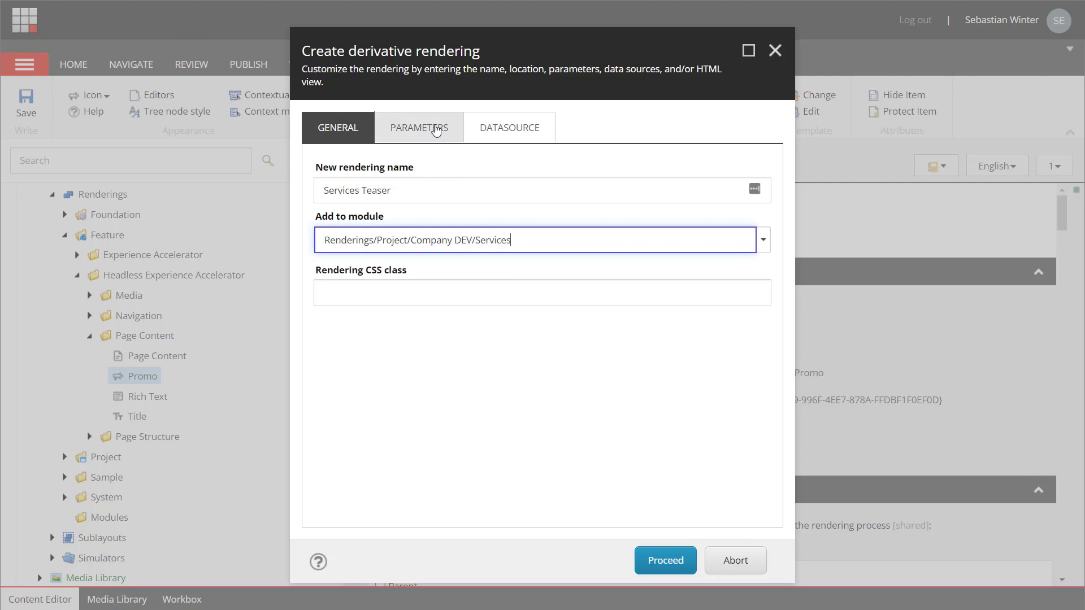
- Copy the original rendering parameters and datasource for the clone and run the cloning
left_click(436, 131)
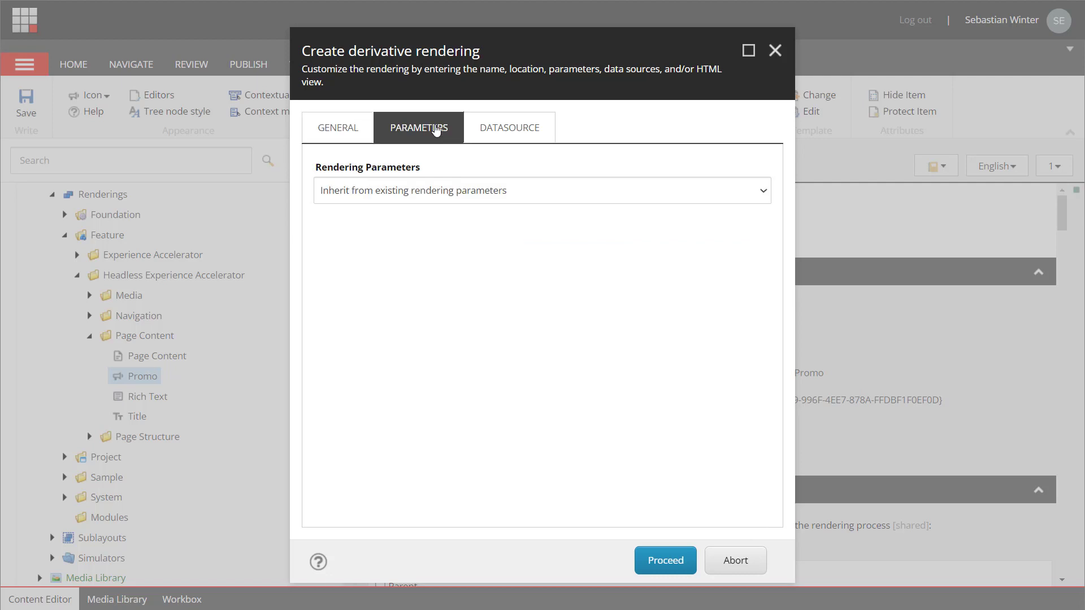
left_click(449, 194)
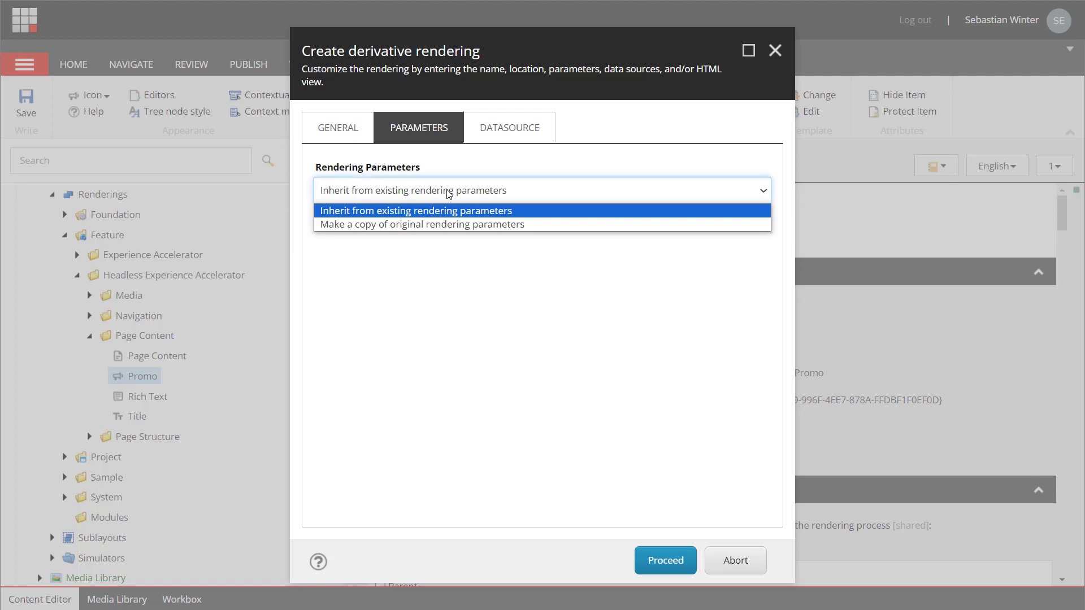
left_click(451, 225)
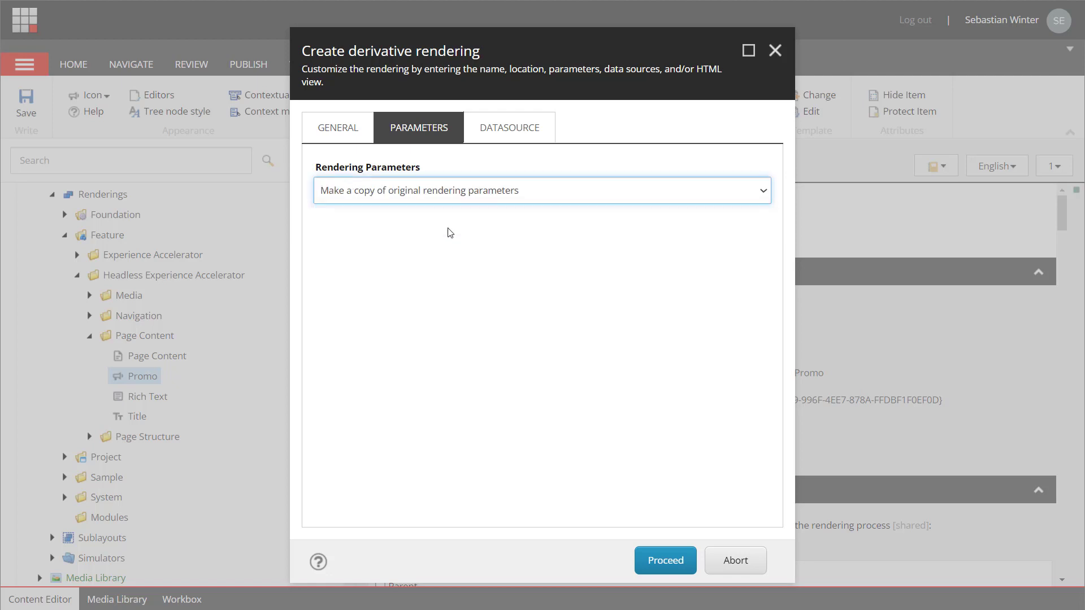
left_click(505, 134)
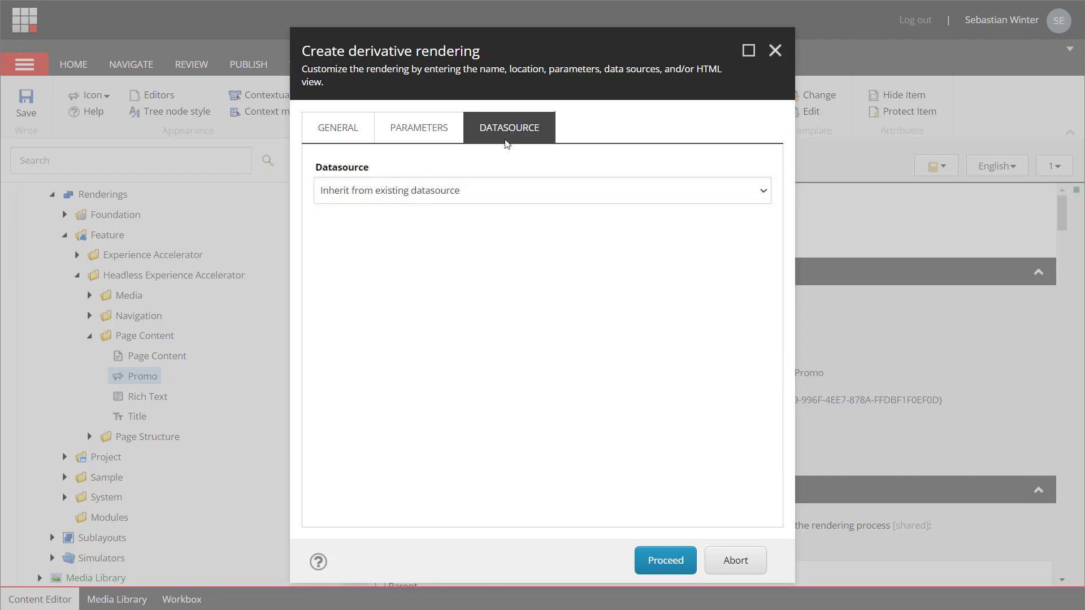
left_click(491, 191)
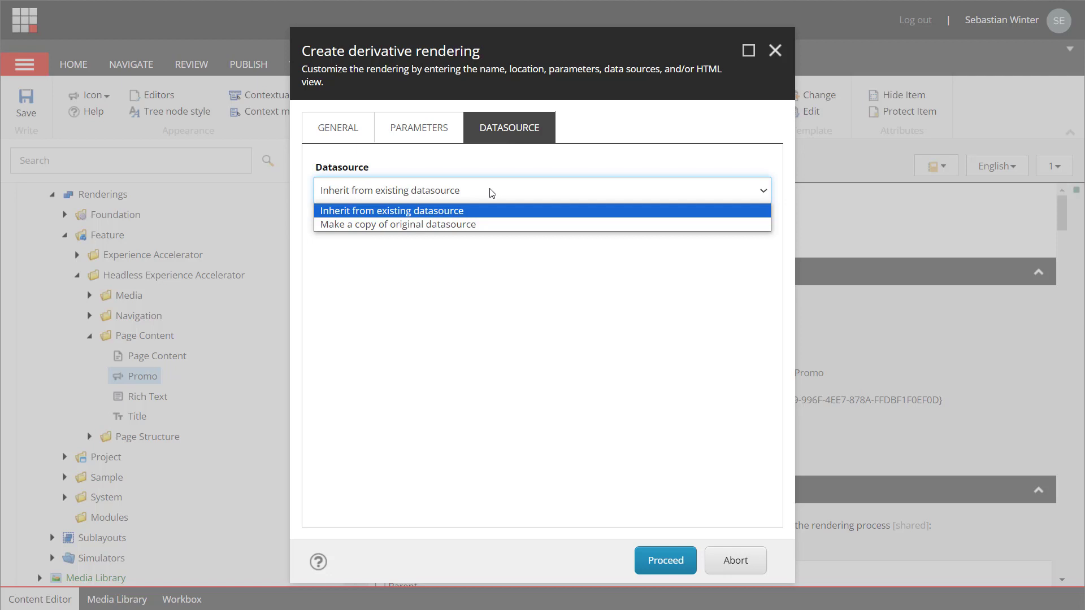
left_click(478, 224)
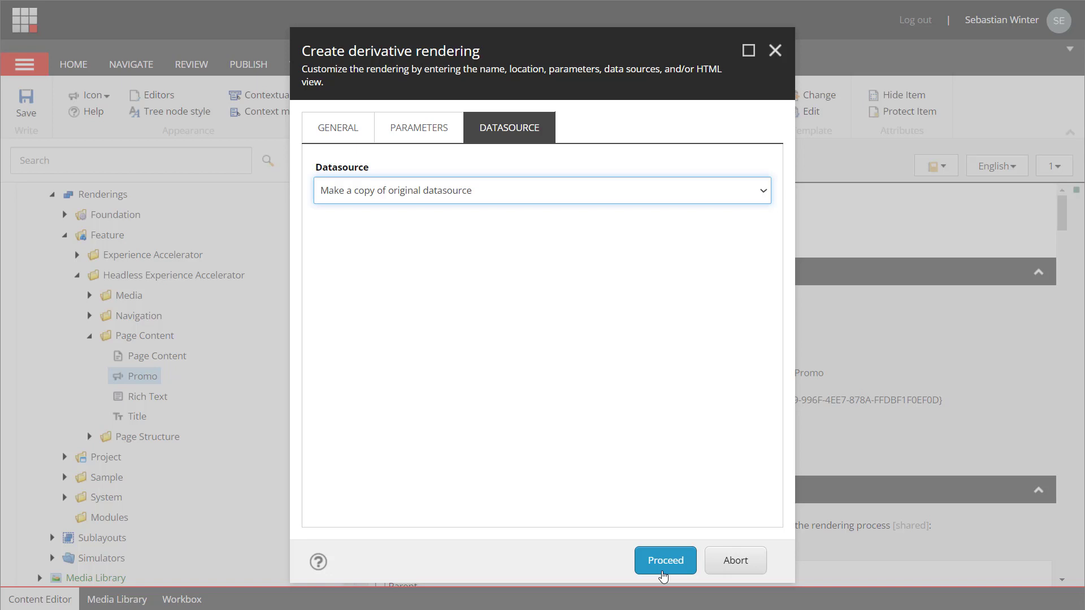
left_click(663, 572)
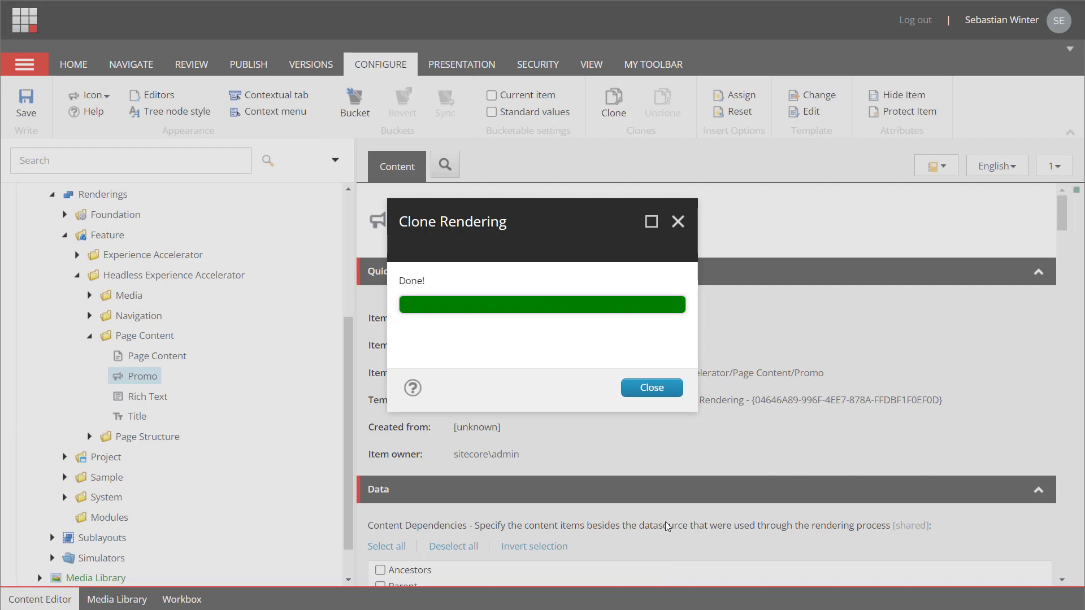
- Change the Services Teaser Component Name to 'ServicesTeaser' and save the rendering
left_click(651, 387)
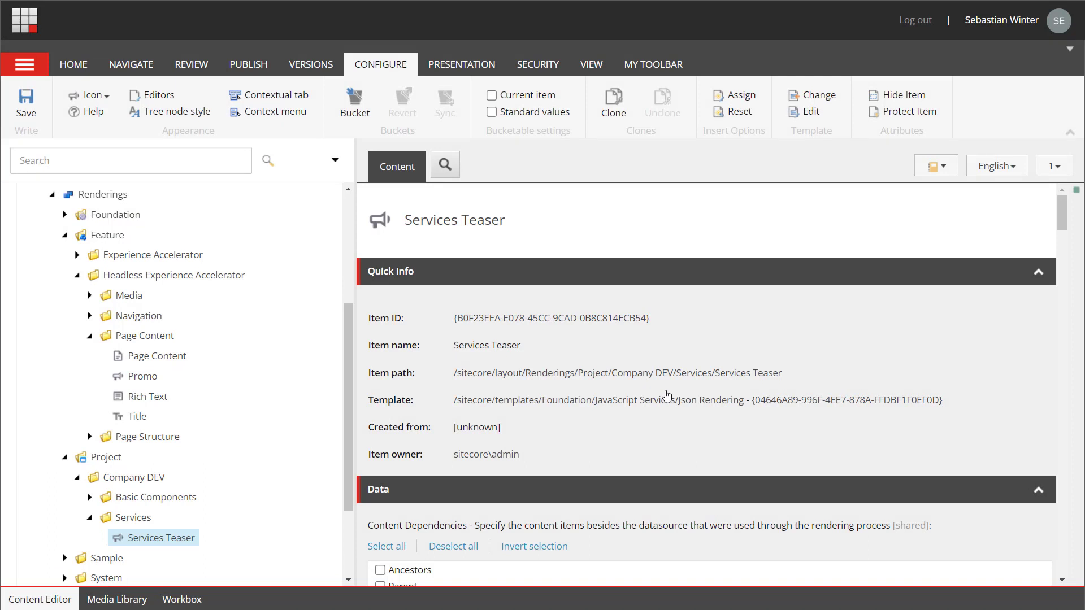
scroll(665, 384, "down", 7)
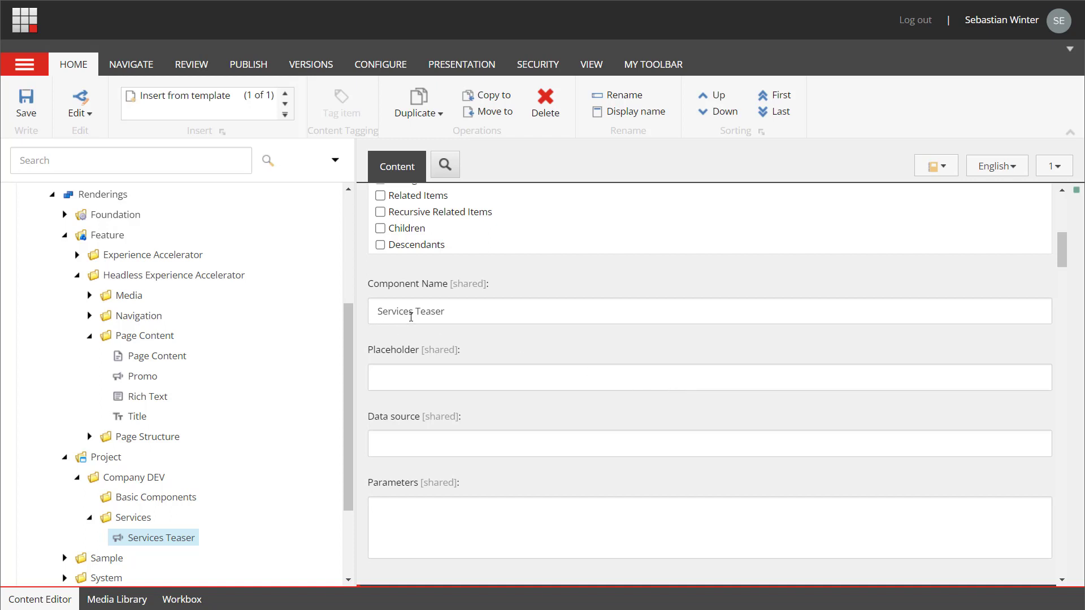
left_click(410, 311)
key("BackSpace")
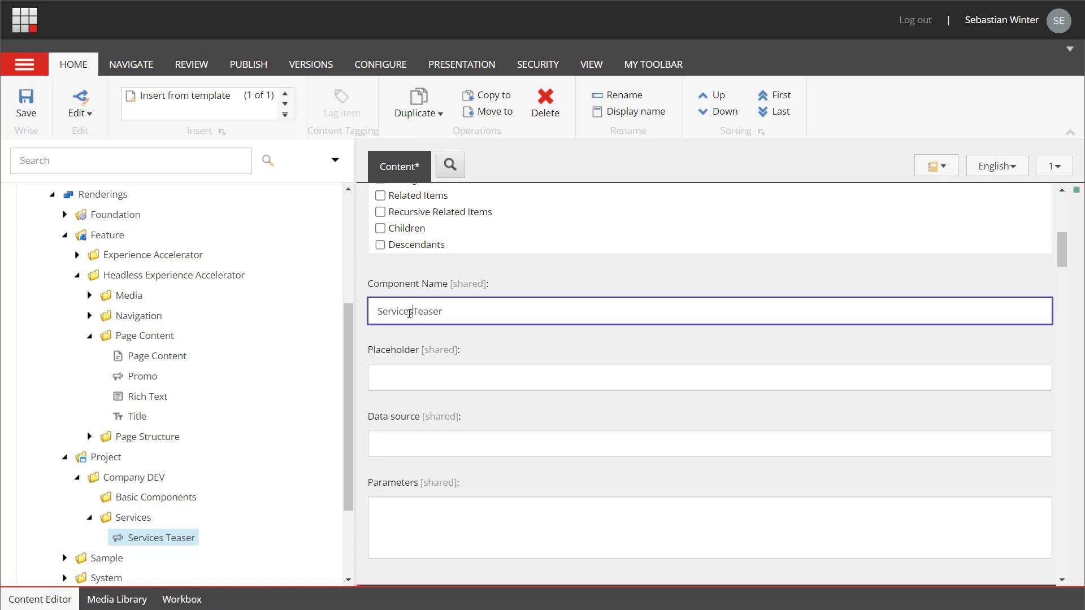
key("ctrl+s")
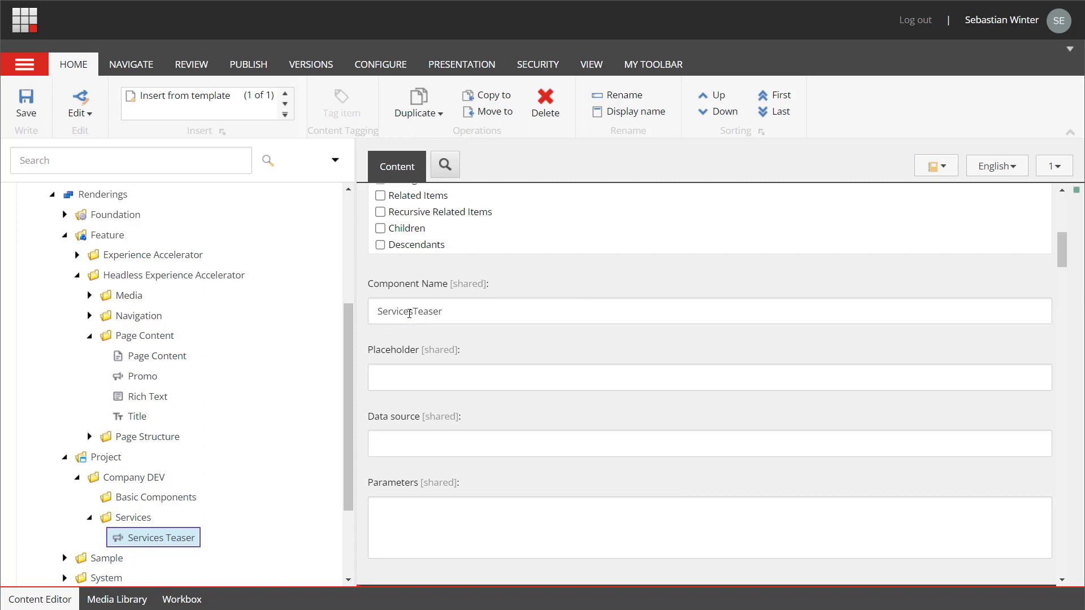
scroll(668, 389, "down", 15)
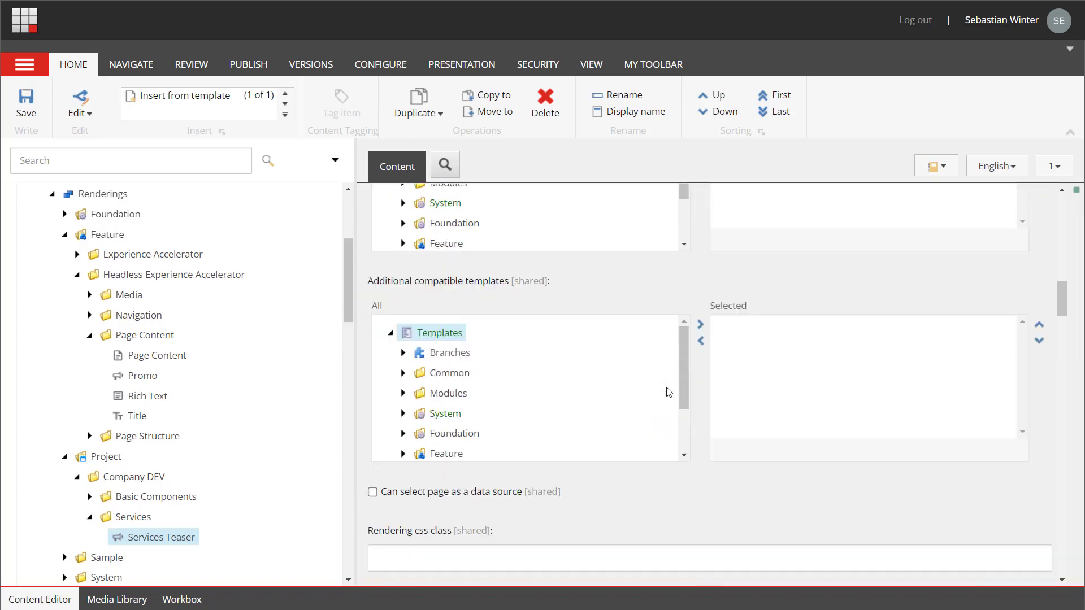
scroll(668, 394, "down", 6)
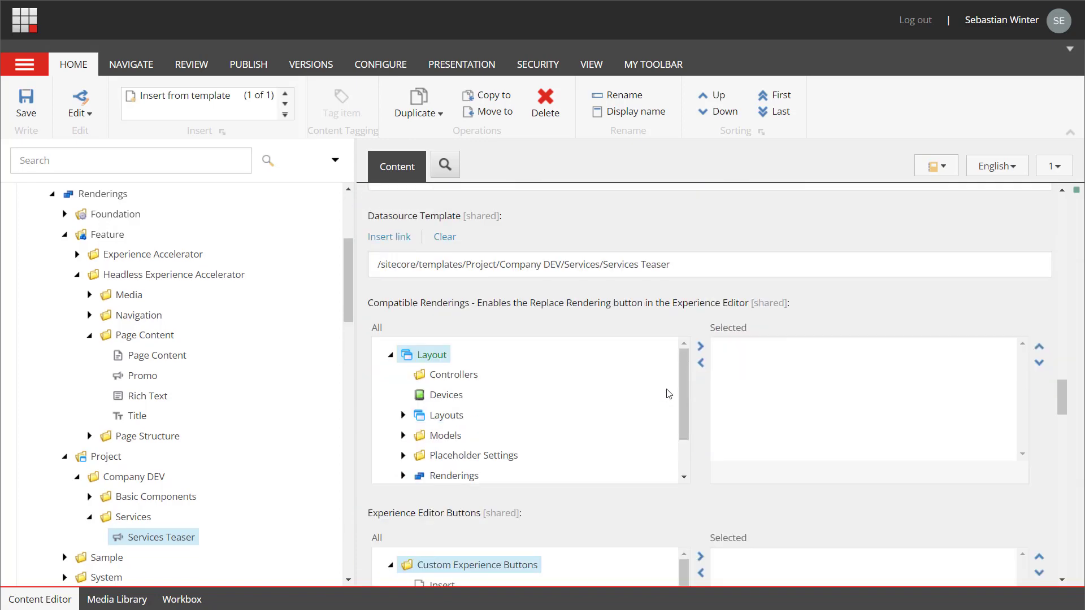
scroll(669, 394, "up", 2)
scroll(668, 394, "up", 1)
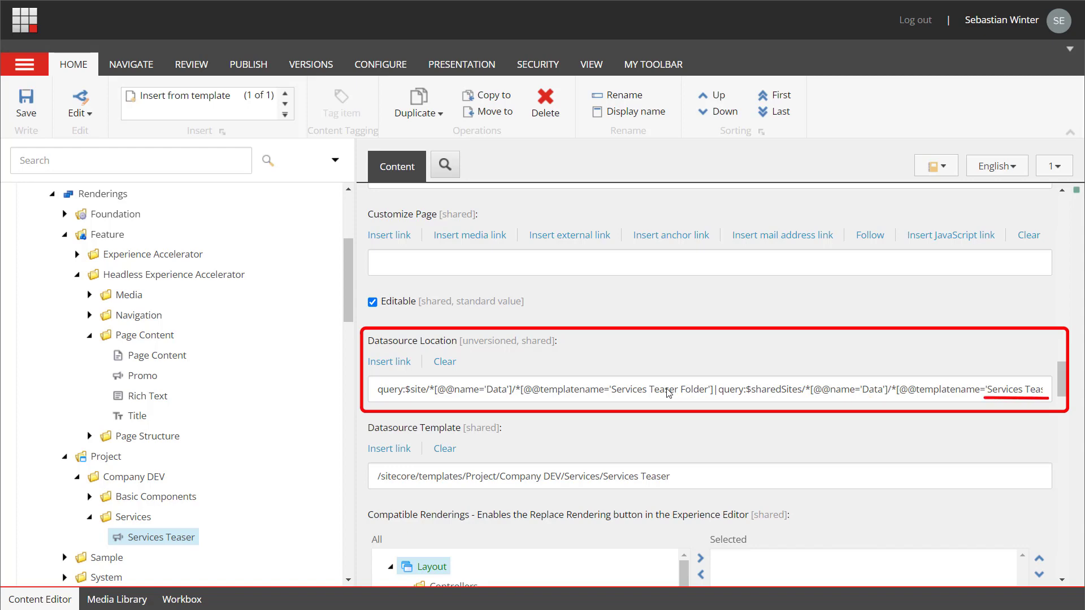
scroll(673, 384, "down", 10)
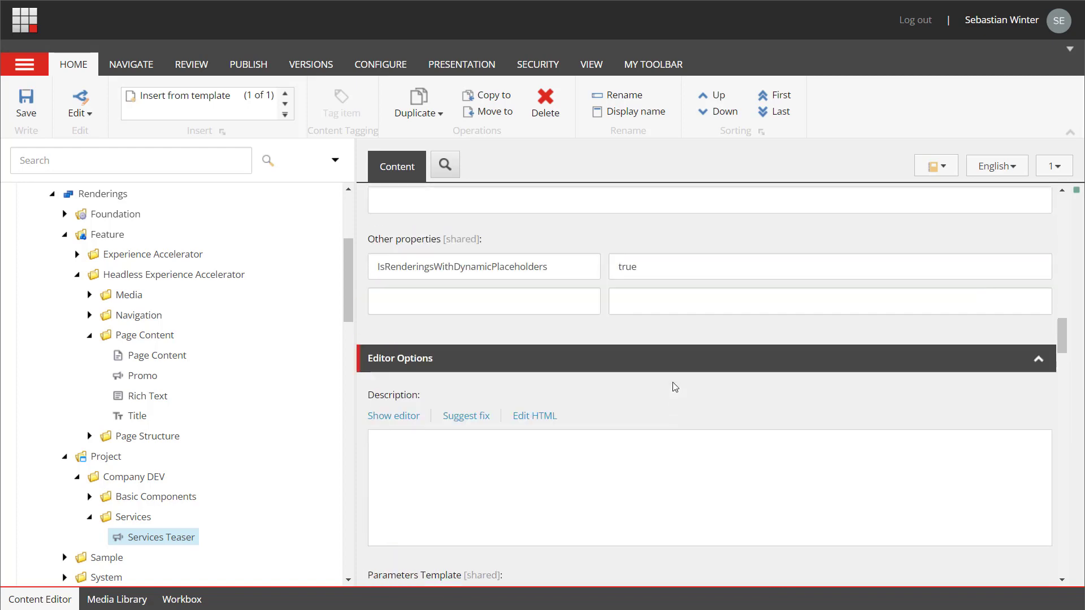
scroll(676, 382, "up", 10)
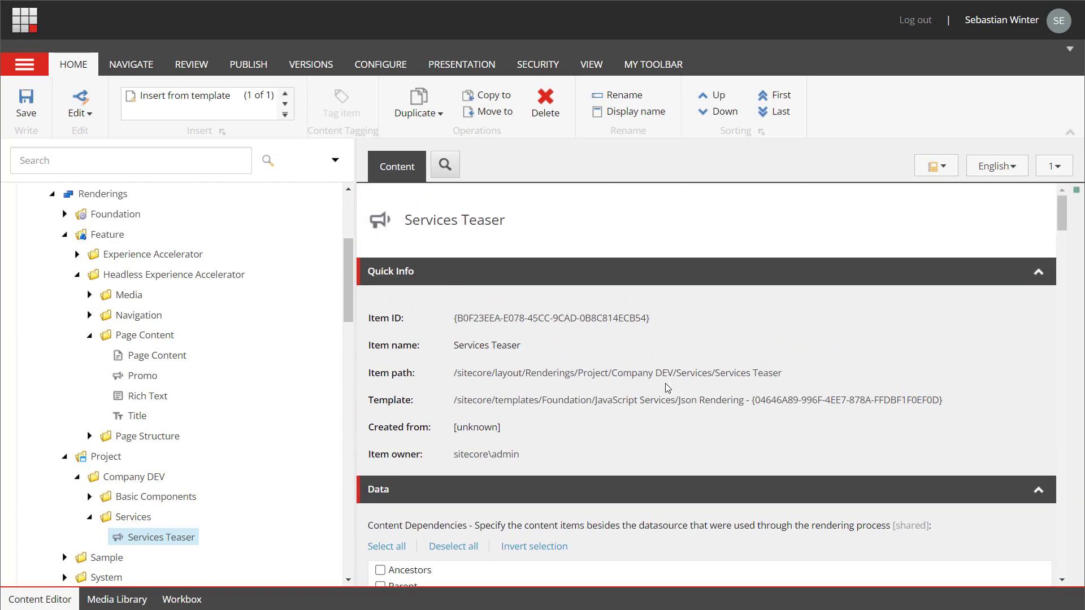
key("alt+c")
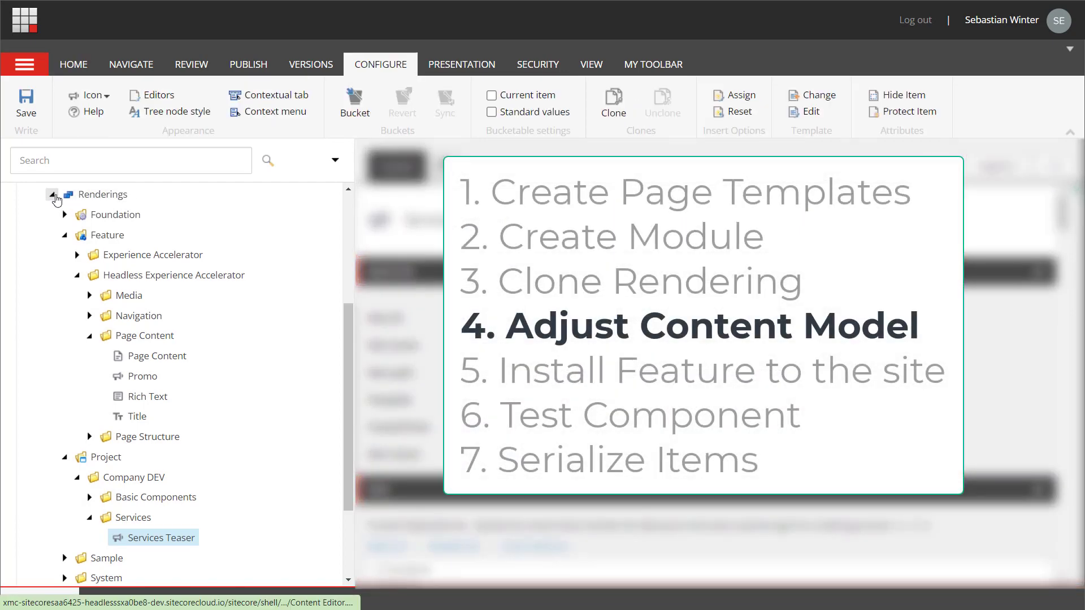
- Open the Services Teaser template under Templates › Project › Company DEV › Services
left_click(53, 195)
left_click(41, 507)
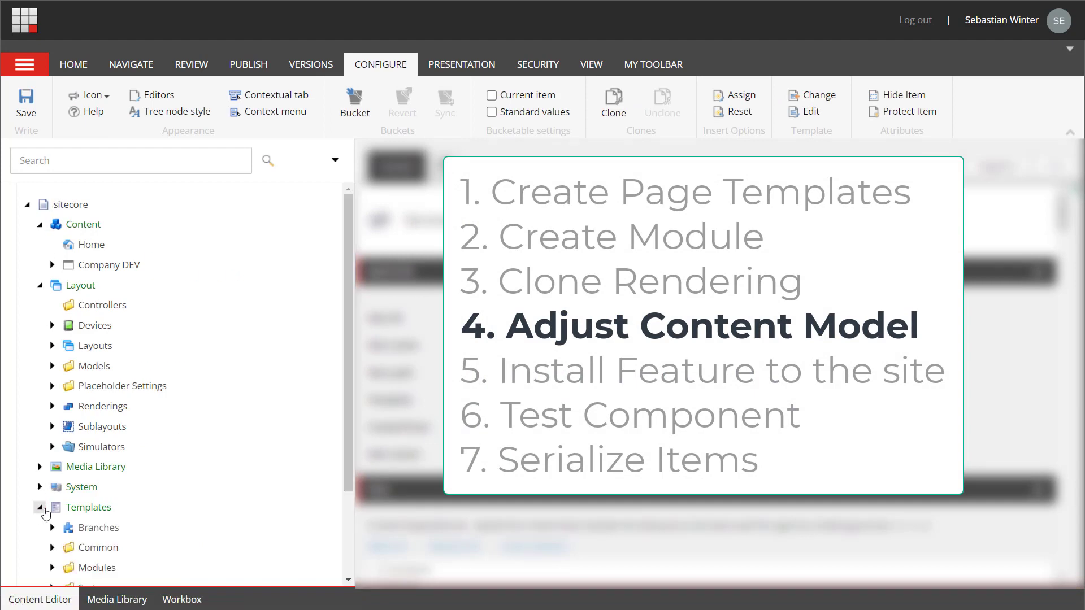
scroll(51, 508, "down", 3)
left_click(53, 534)
left_click(65, 534)
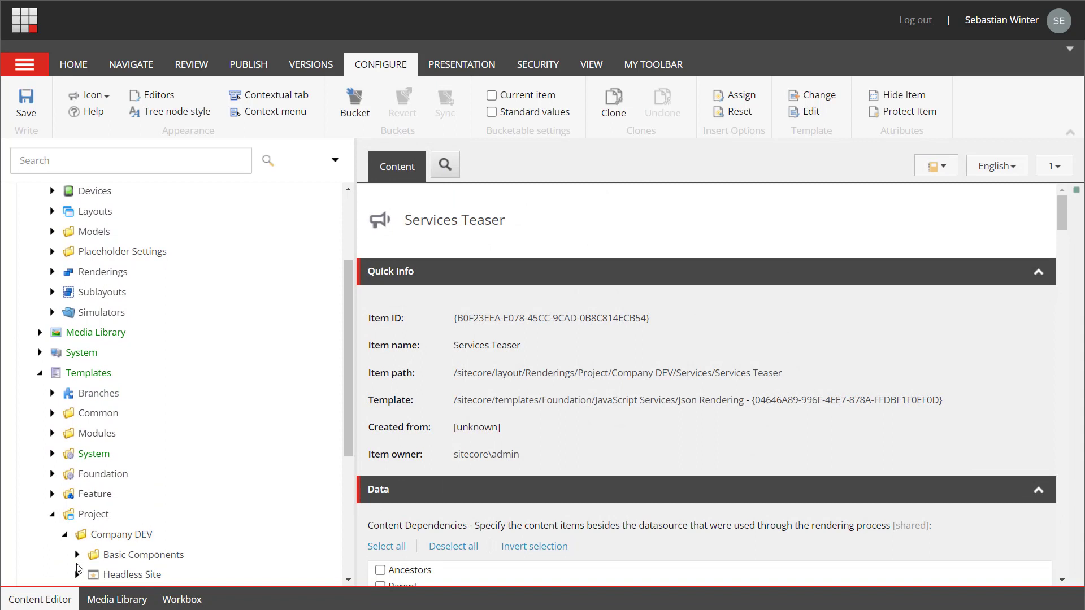
scroll(78, 560, "down", 5)
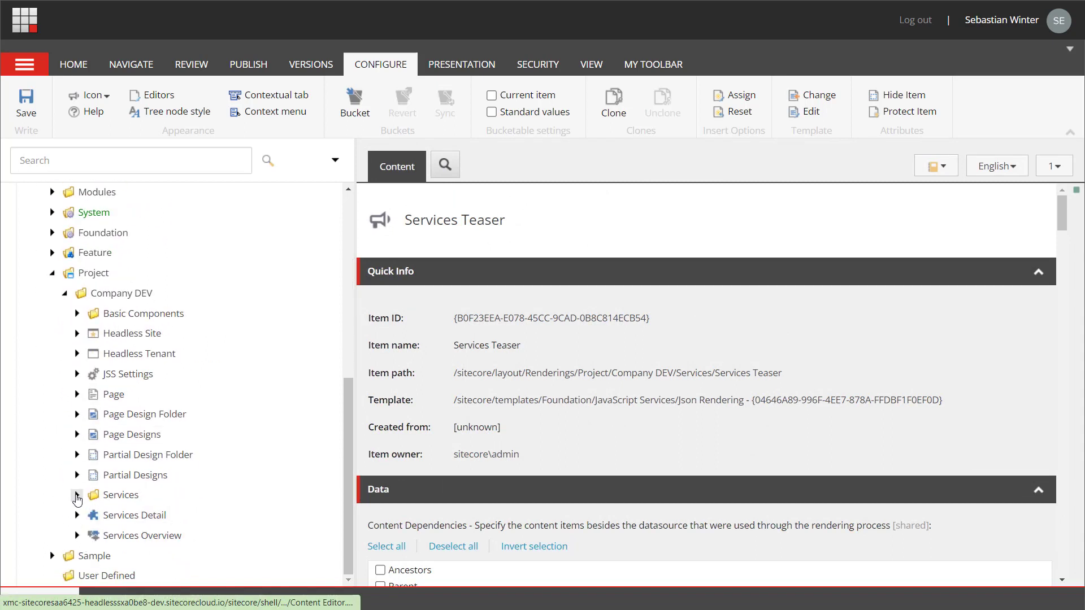
left_click(77, 495)
scroll(113, 492, "down", 1)
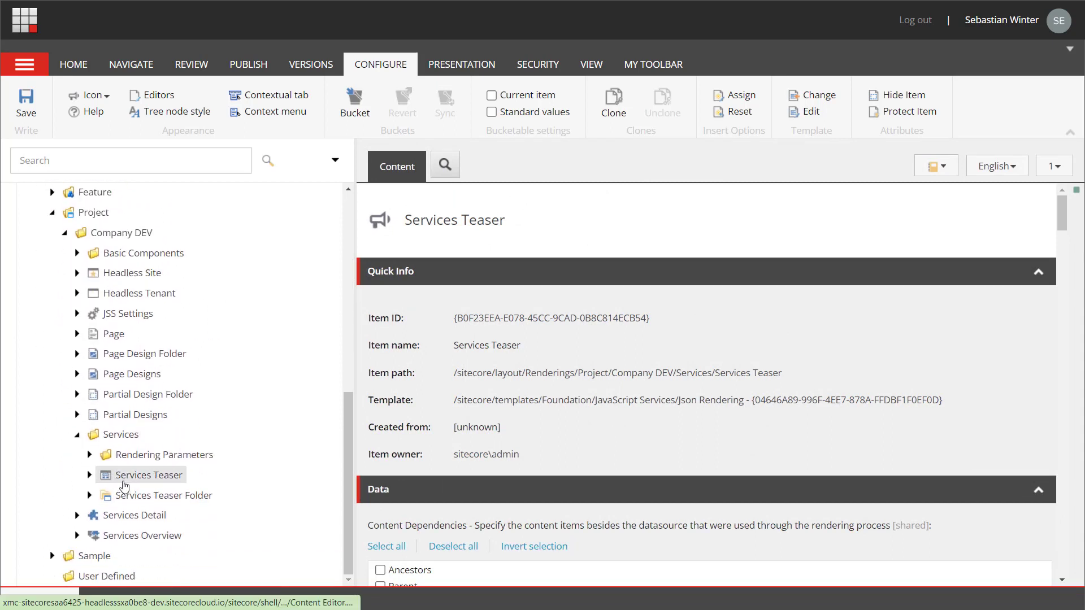
left_click(155, 483)
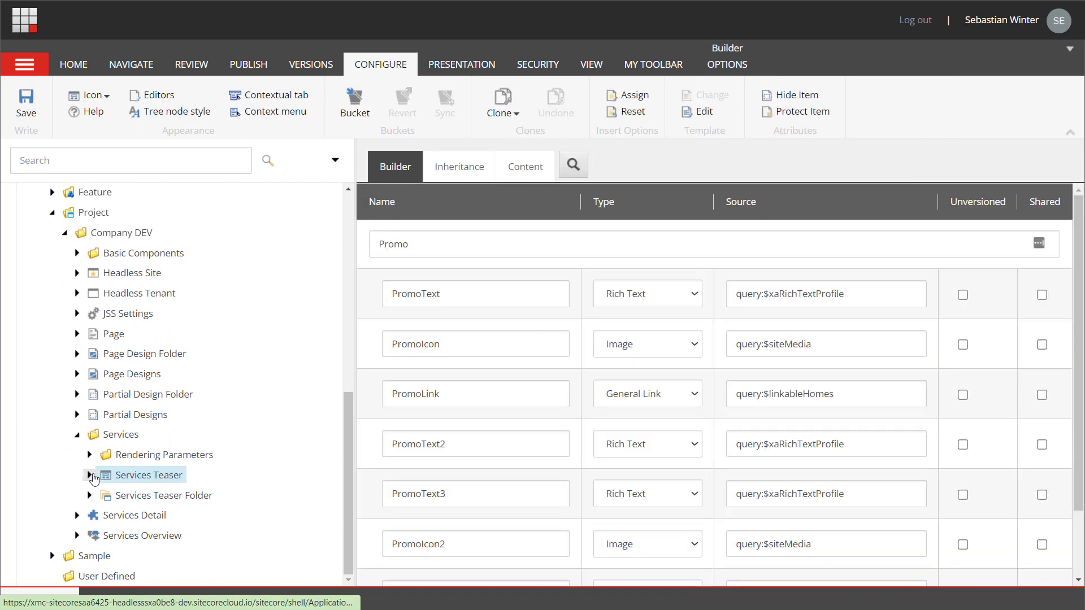
- Delete the Promo subitem beneath the Services Teaser template
left_click(90, 476)
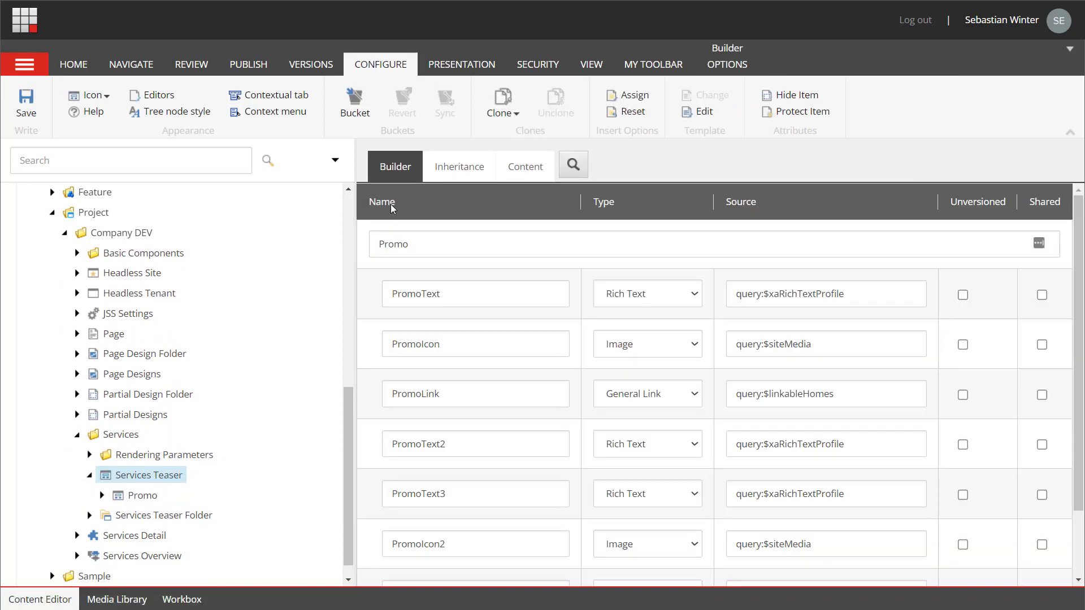
left_click(73, 65)
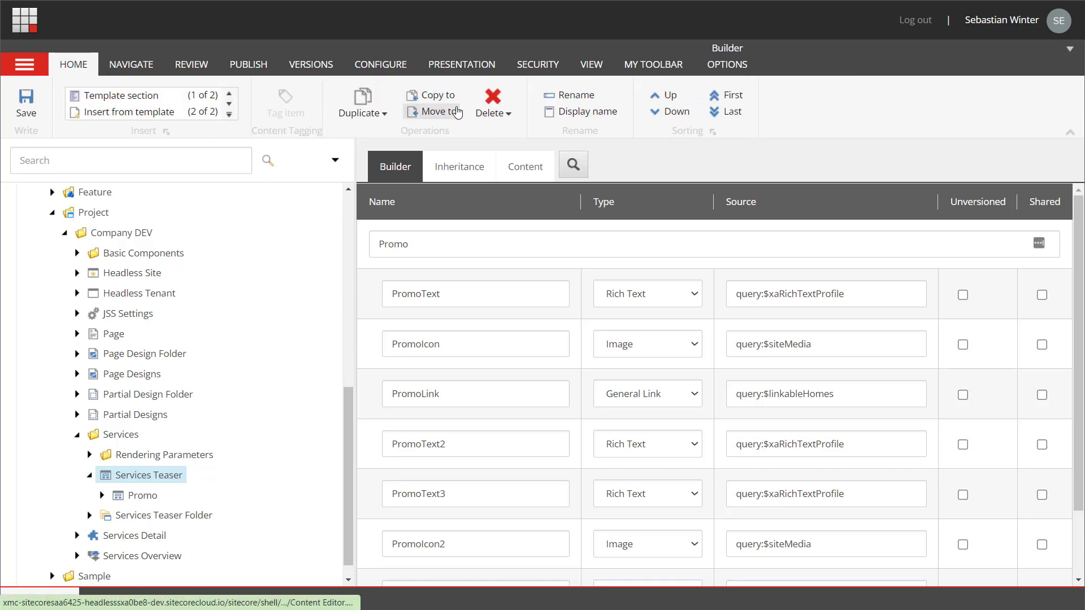
left_click(491, 116)
left_click(507, 132)
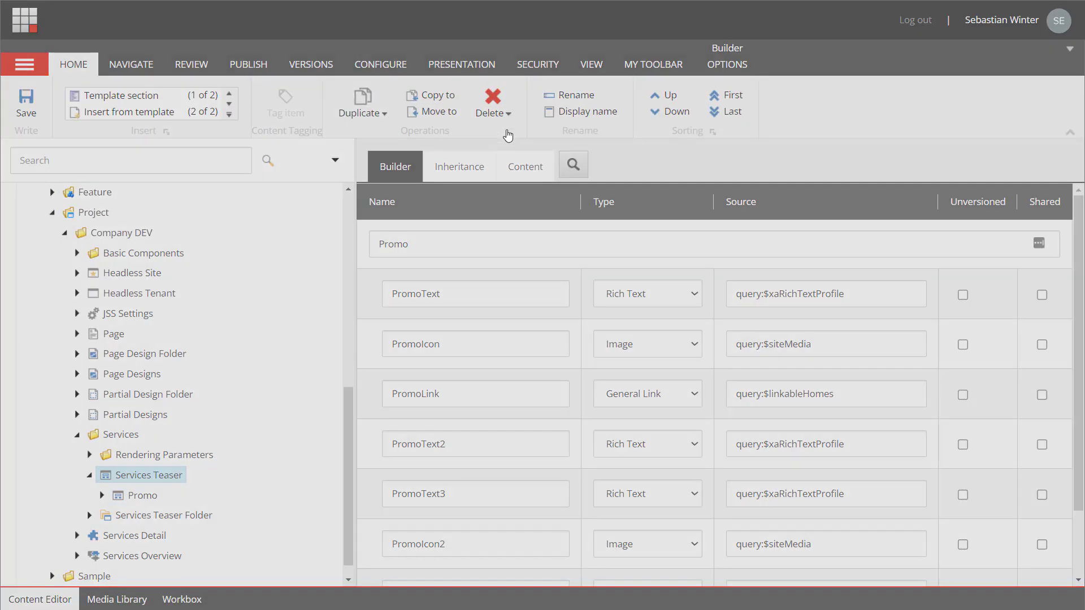
left_click(620, 378)
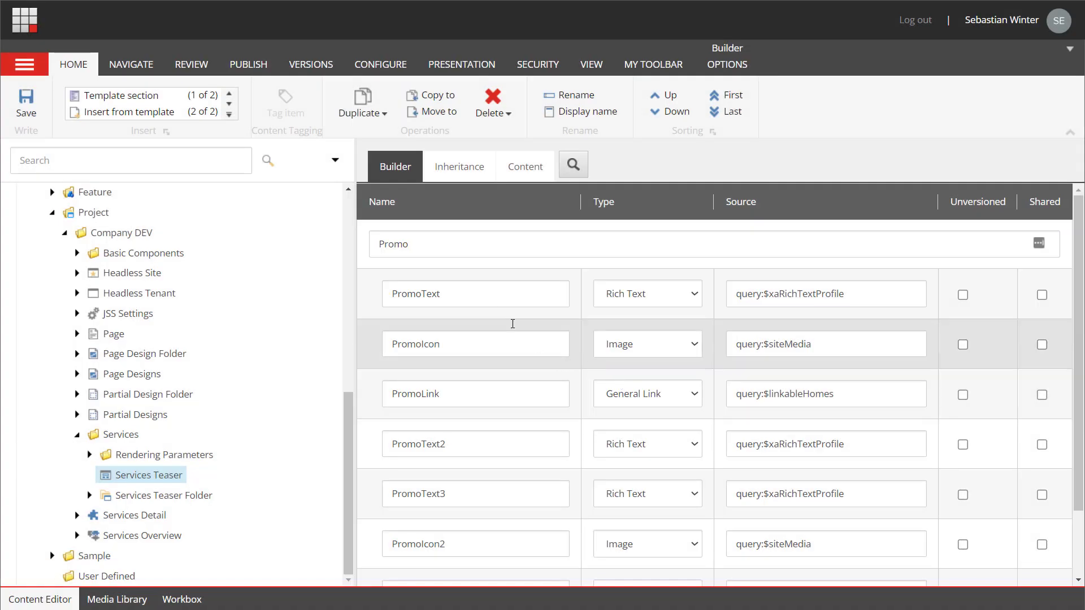
- Add a 'Services' section with a 'Services' field of type Multilist to the template
left_click(159, 454)
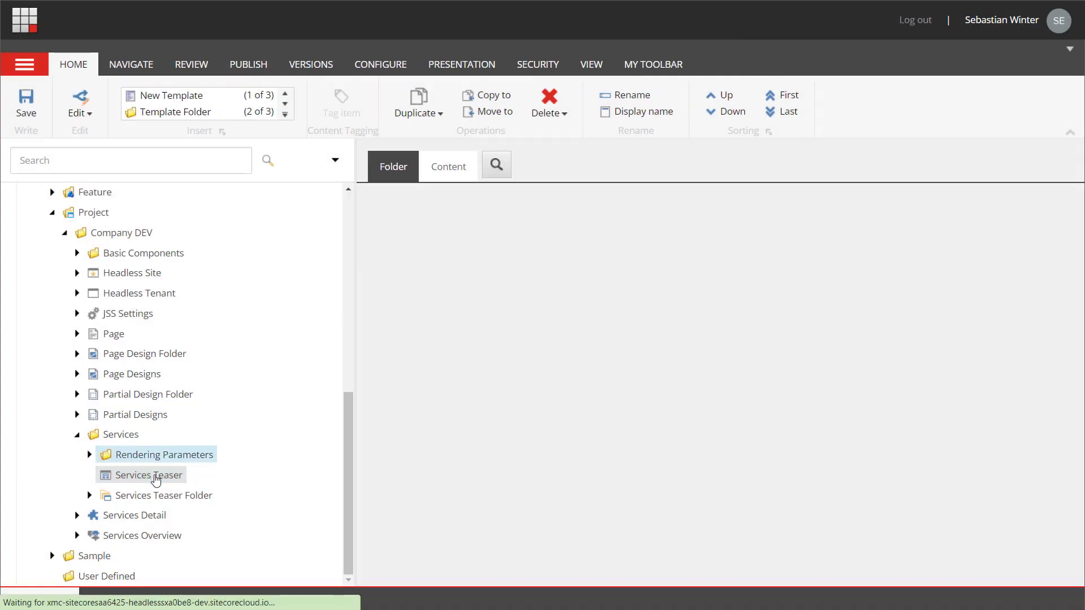
left_click(156, 475)
left_click(388, 243)
type("Services")
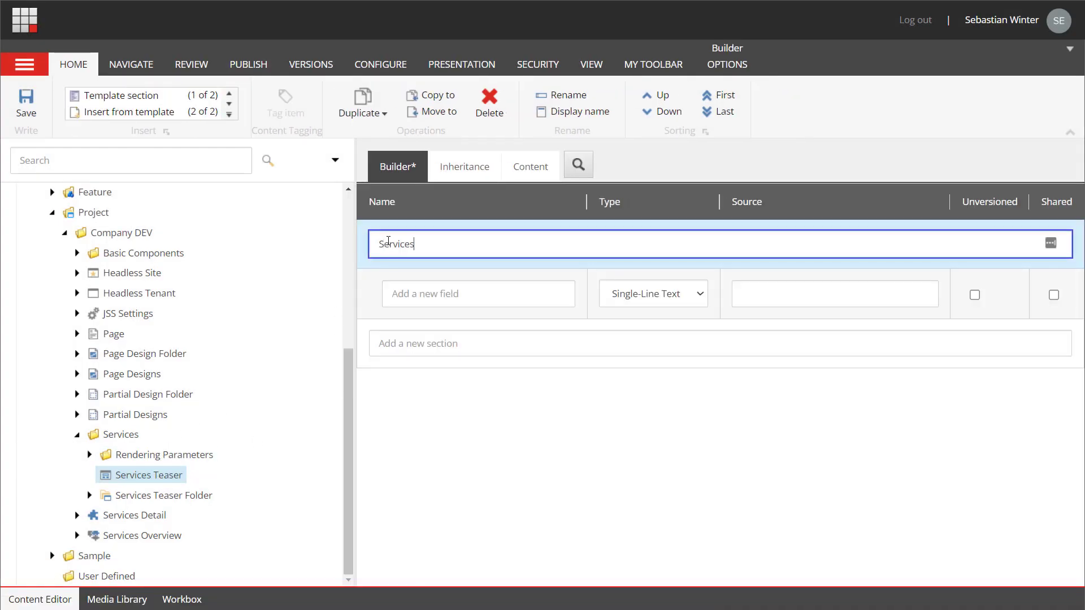
left_click(417, 300)
type("Services")
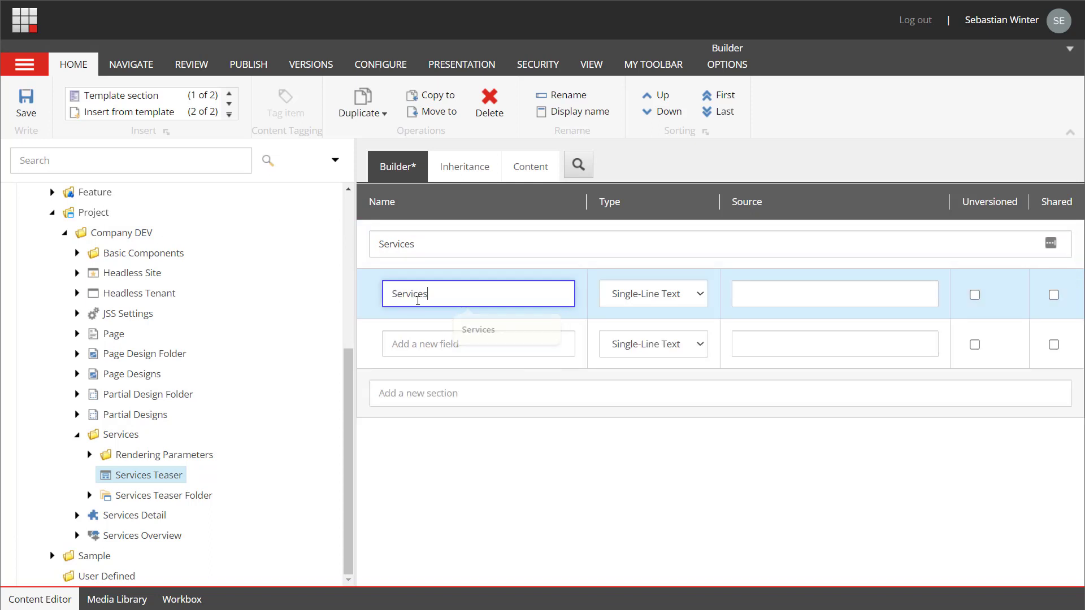
left_click(676, 300)
scroll(669, 468, "down", 3)
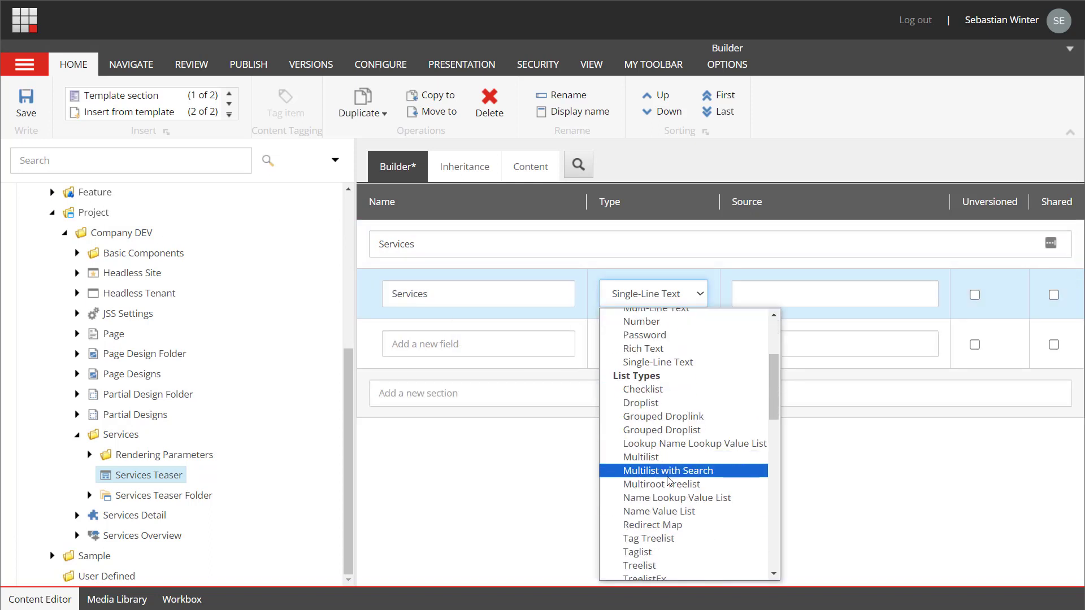
left_click(669, 457)
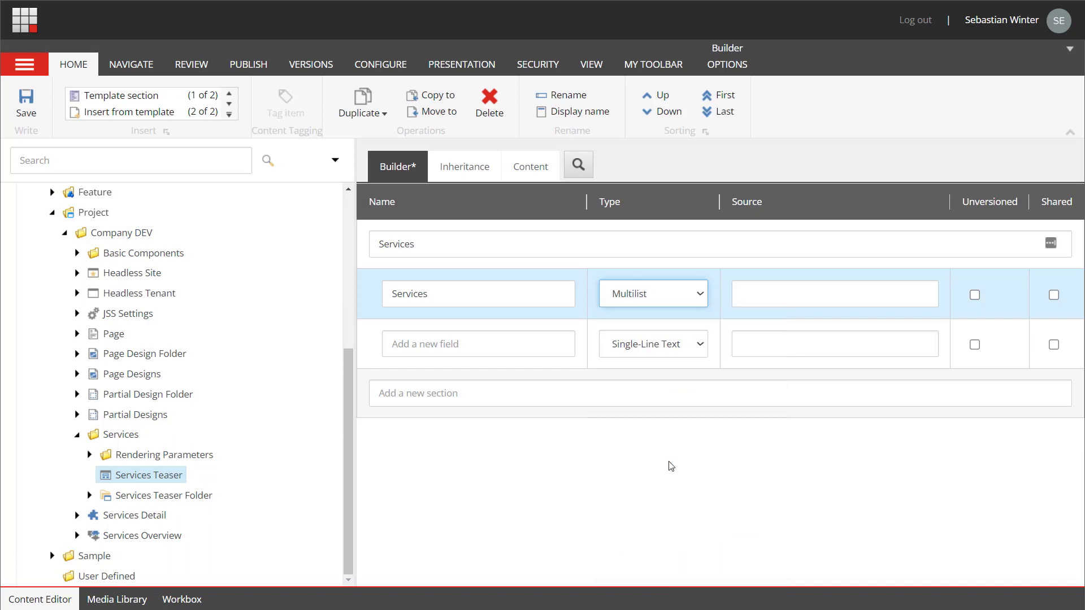
left_click(771, 292)
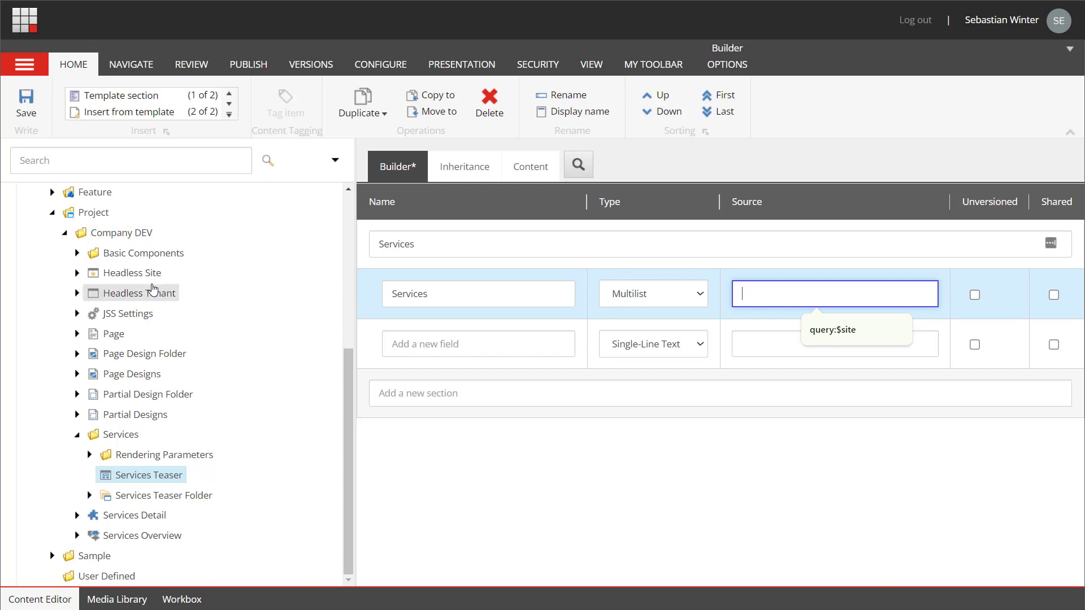
scroll(158, 291, "up", 5)
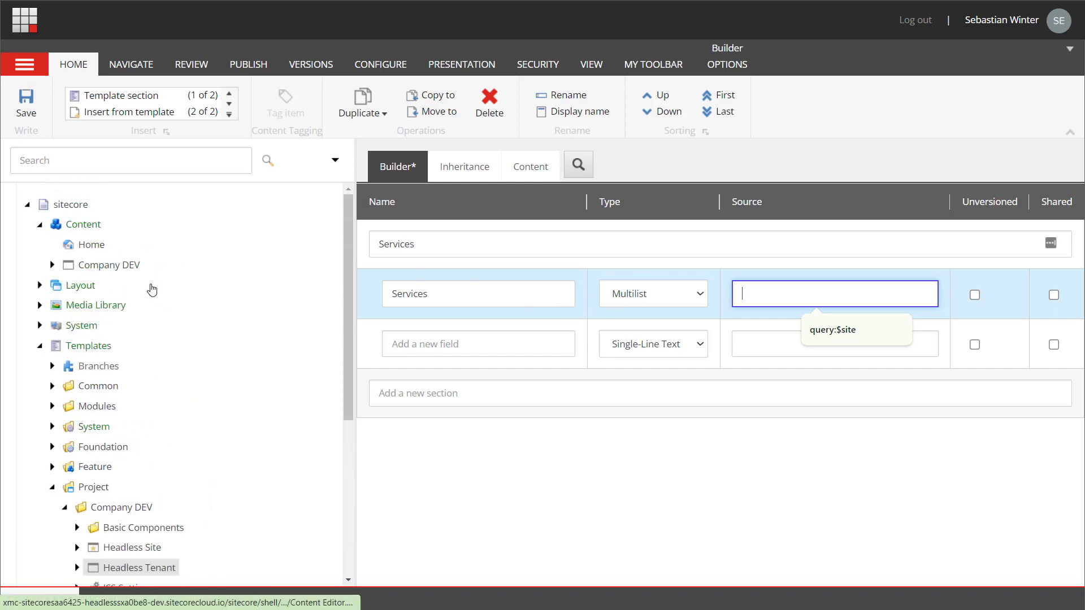
- Copy the Datasource Location query from the Services Teaser rendering
left_click(39, 285)
left_click(53, 407)
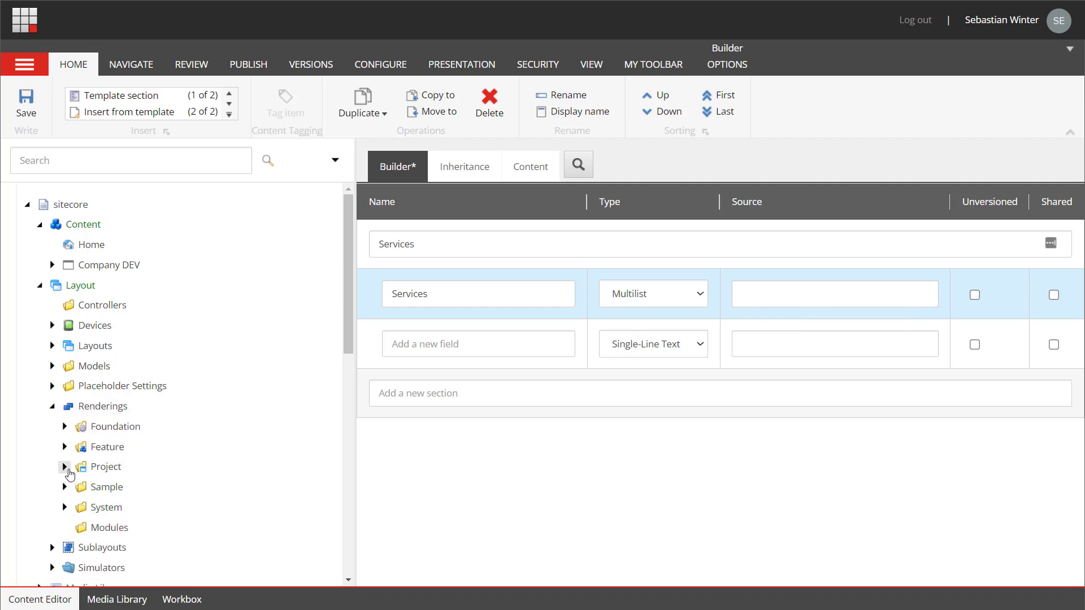
left_click(64, 467)
left_click(78, 487)
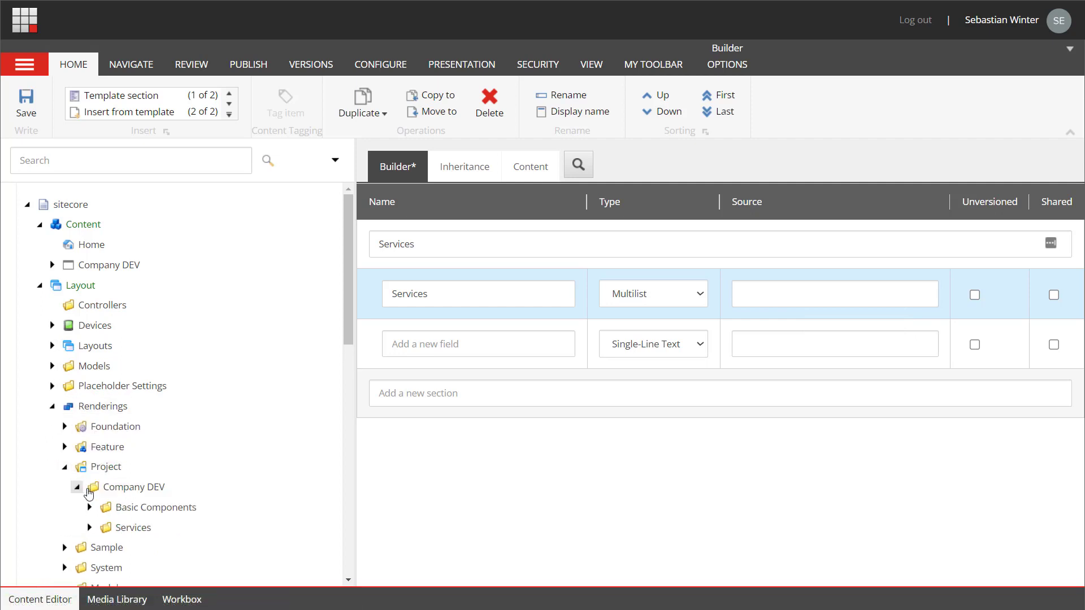
left_click(90, 527)
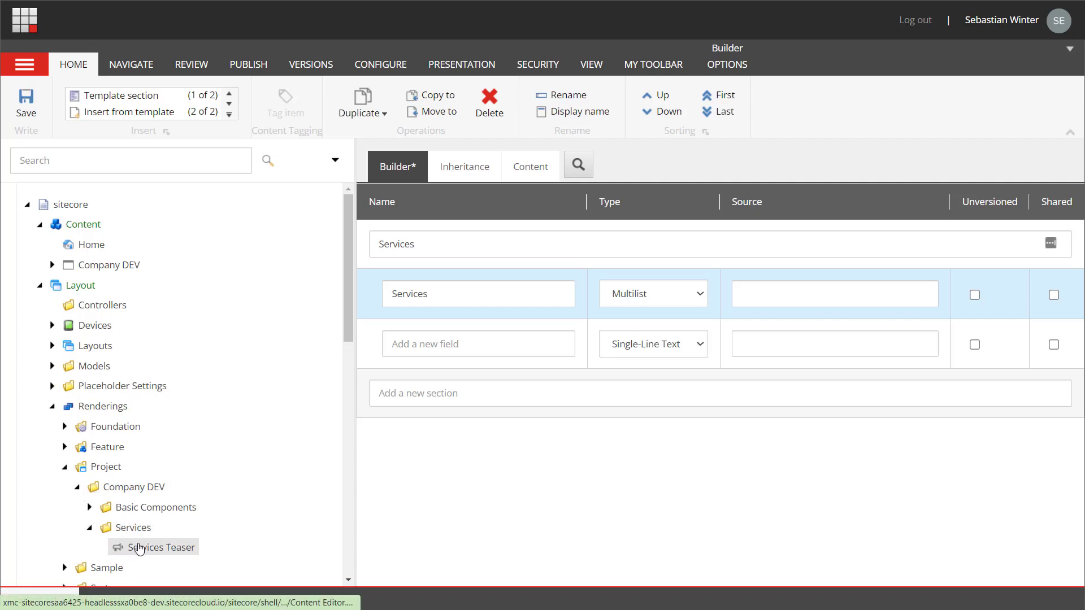
left_click(151, 548)
left_click(538, 373)
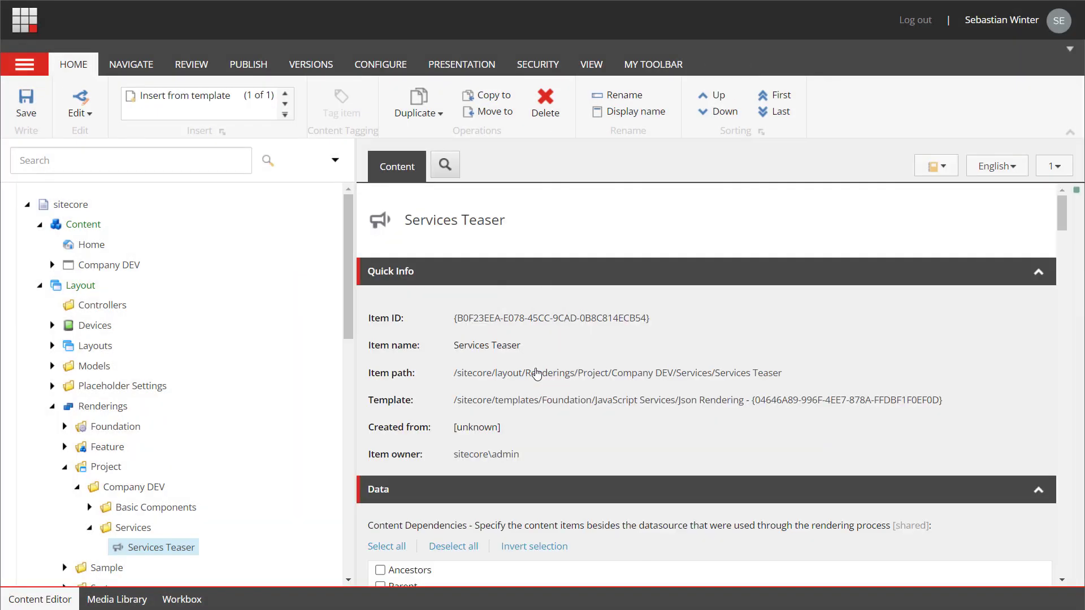
scroll(539, 379, "down", 5)
scroll(539, 380, "down", 15)
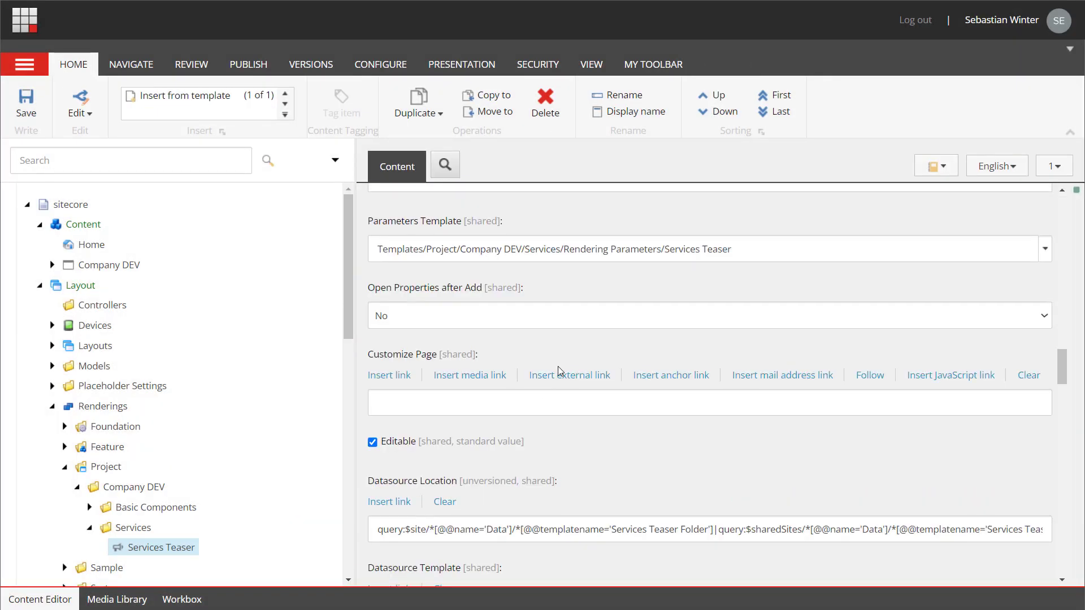
left_click(576, 248)
key("ctrl+a")
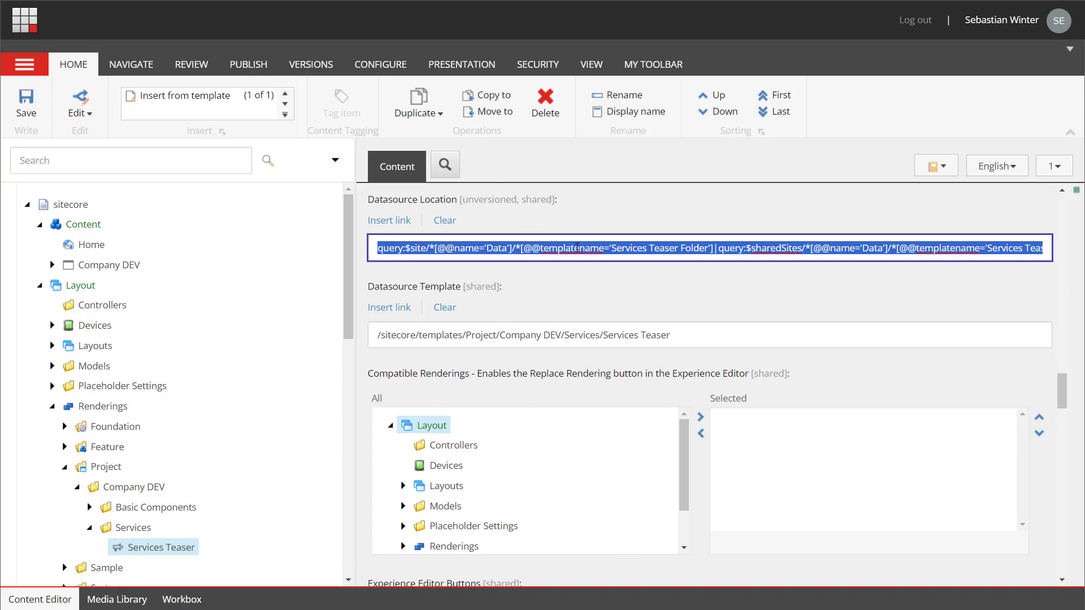
scroll(177, 344, "down", 15)
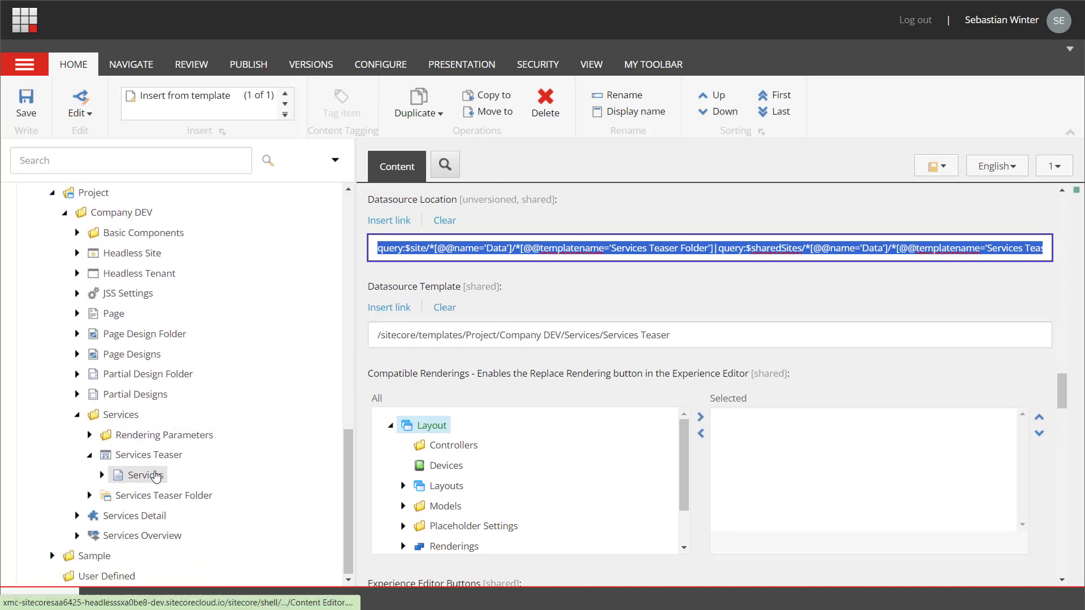
left_click(157, 457)
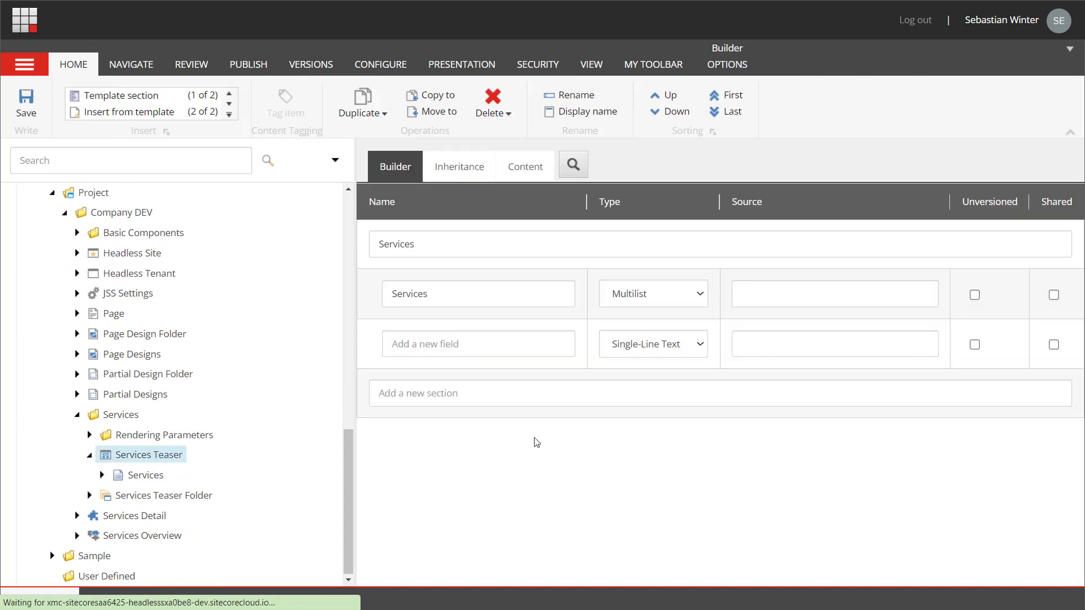
left_click(745, 293)
type("query:./*[@@templatename='Services Teaser Folder']")
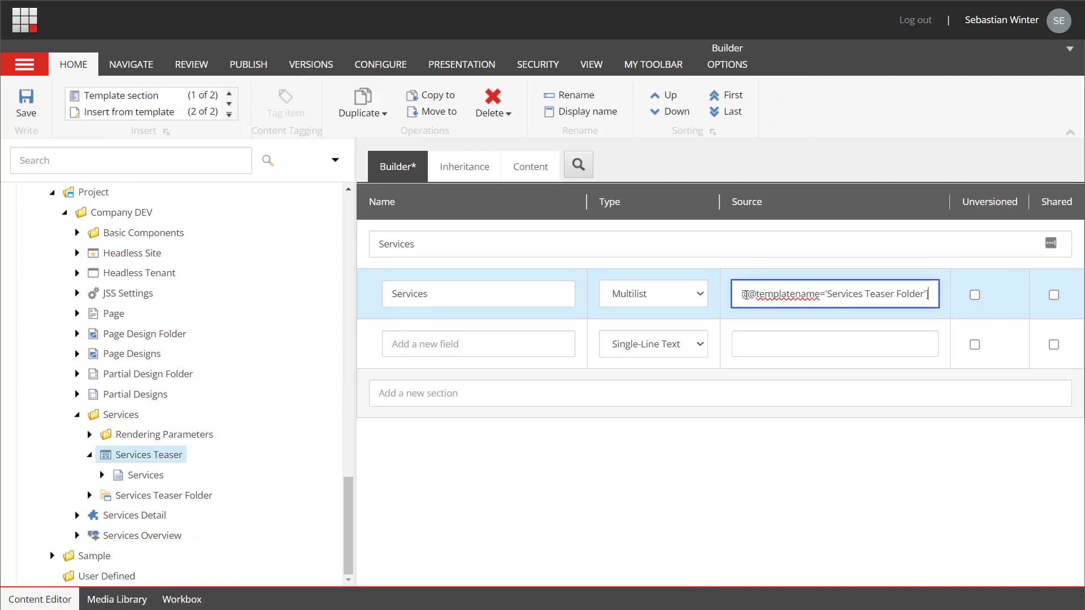
left_click_drag(749, 294, 641, 299)
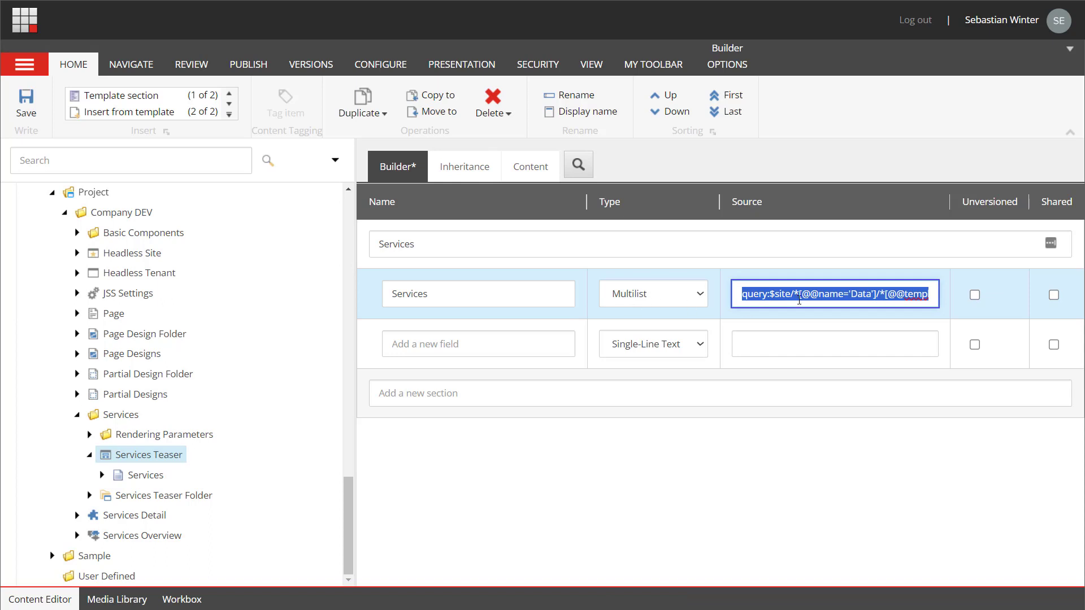
left_click(811, 293)
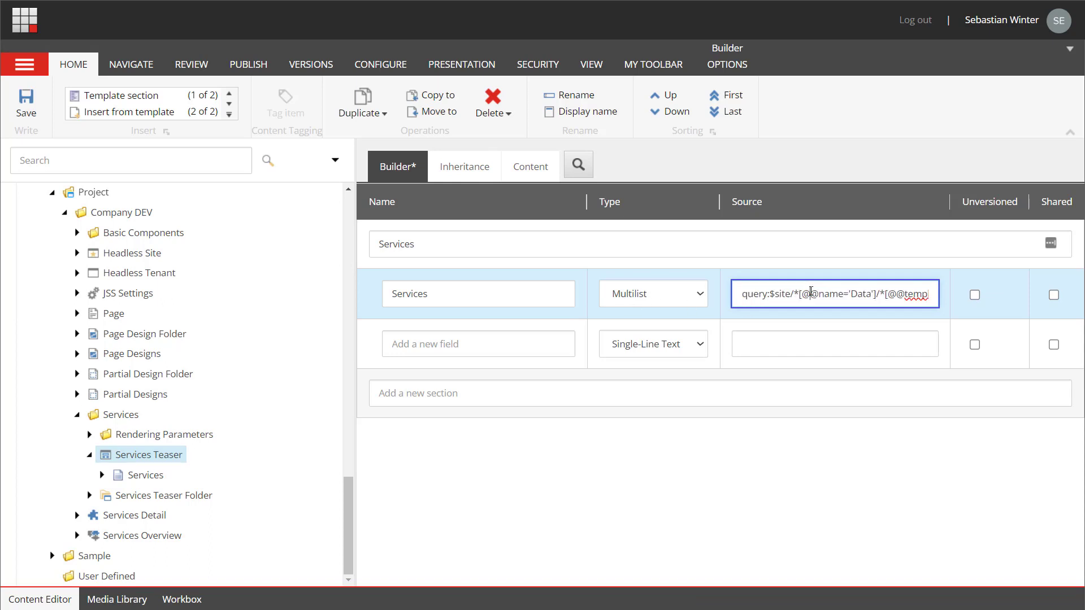
key("shift+Right")
key("shift+Right")
key("shift+Right")
key("shift+Right")
key("shift+Right")
key("shift+Right")
key("shift+Right")
key("shift+Right")
key("shift+Right")
key("shift+Right")
key("shift+Right")
key("shift+Right")
key("shift+Right")
key("shift+Right")
key("shift+Right")
key("shift+Right")
key("shift+Right")
type("Home/Services/")
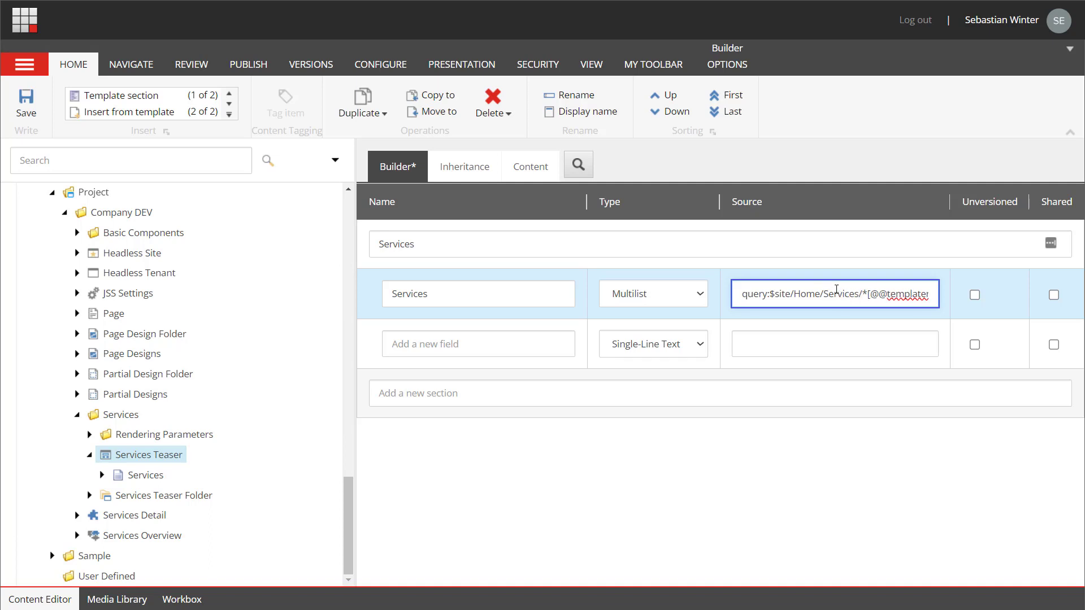
key("Right")
key("Right")
key("Right")
key("Right")
key("Right")
key("Right")
key("Right")
key("Right")
key("Right")
key("Right")
key("Right")
key("Right")
key("Right")
key("Right")
key("Right")
key("Right")
key("Right")
key("Right")
key("Right")
key("Right")
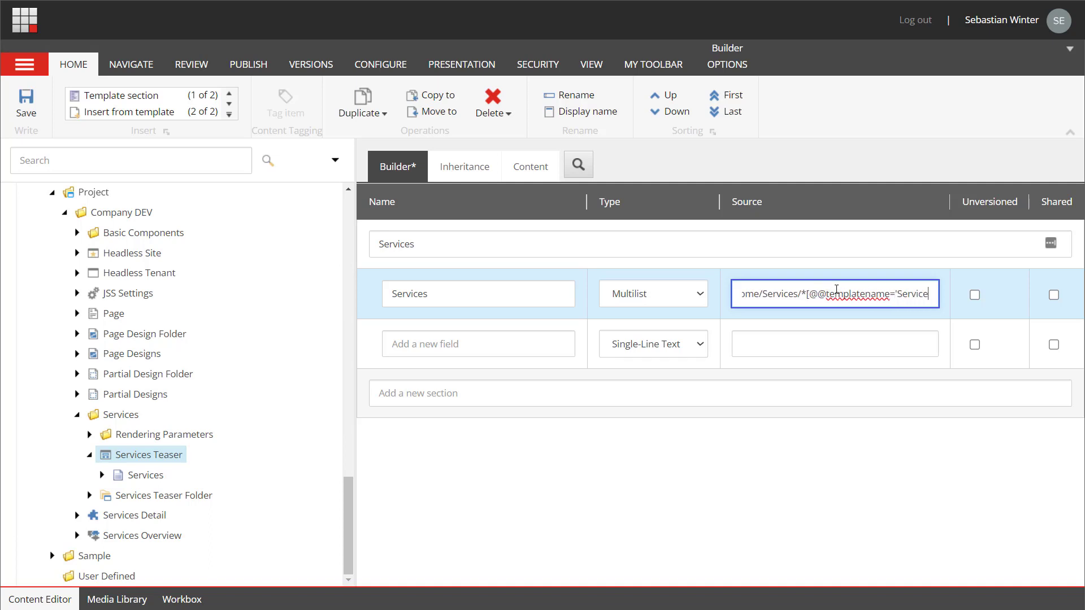
key("ctrl+shift+Left")
key("ctrl+shift+Left")
type("Detail']|query")
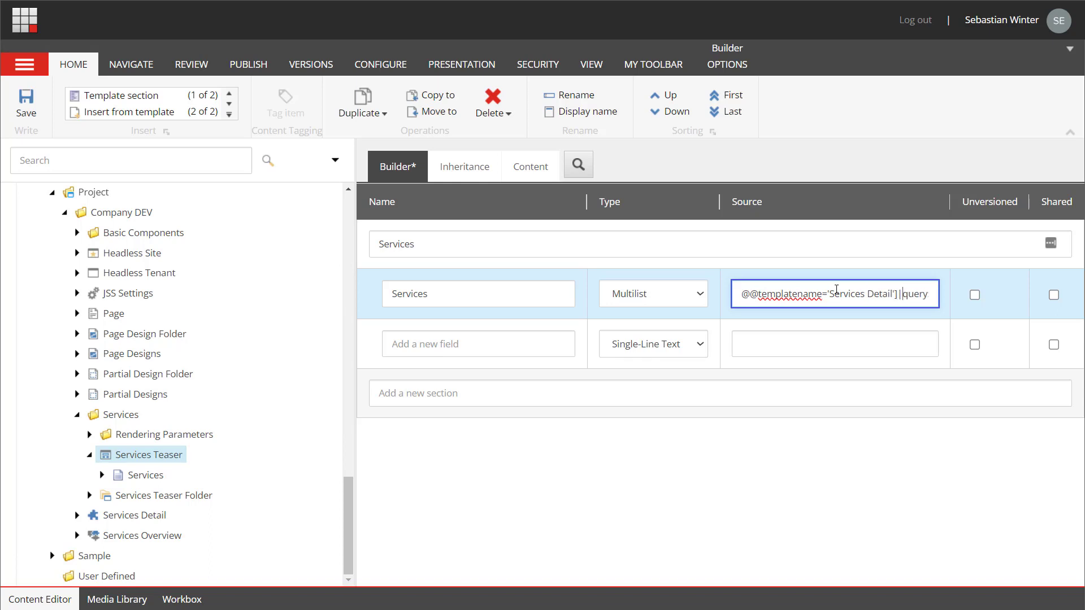
key("ctrl+z")
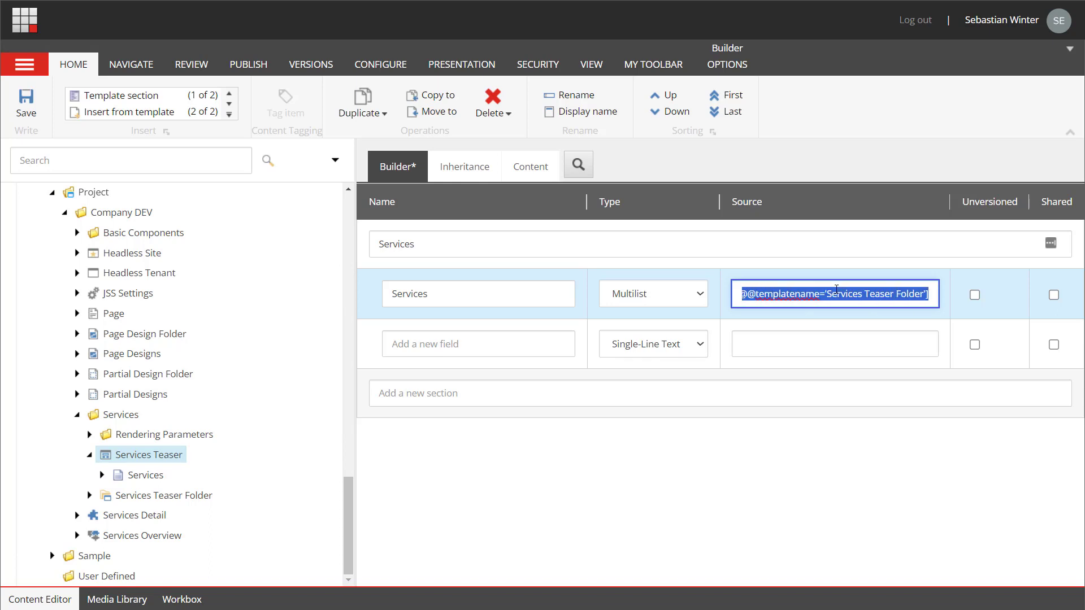
key("ctrl+y")
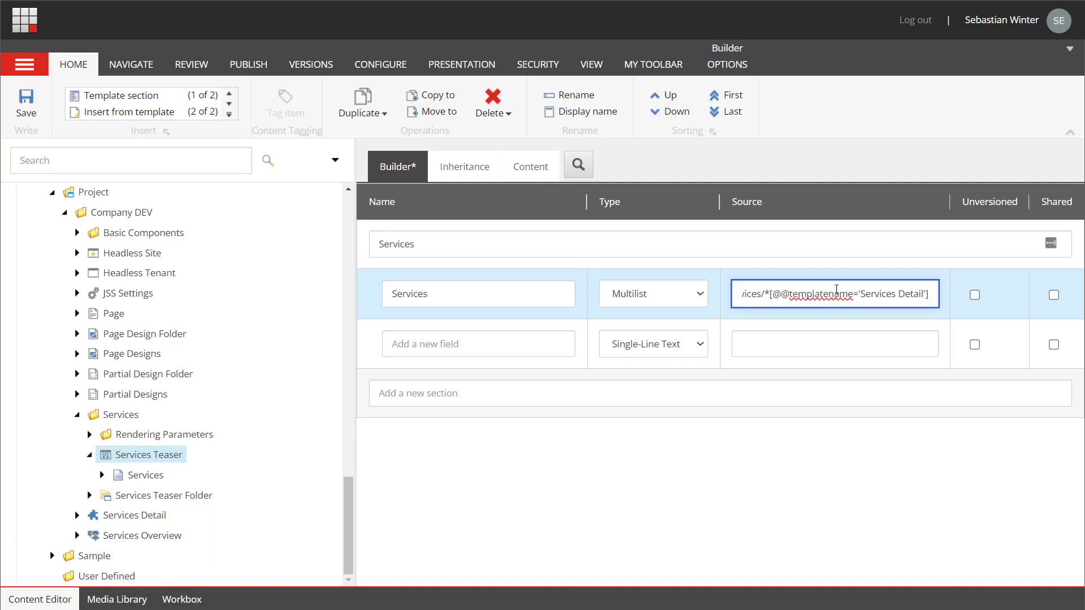
key("ctrl+s")
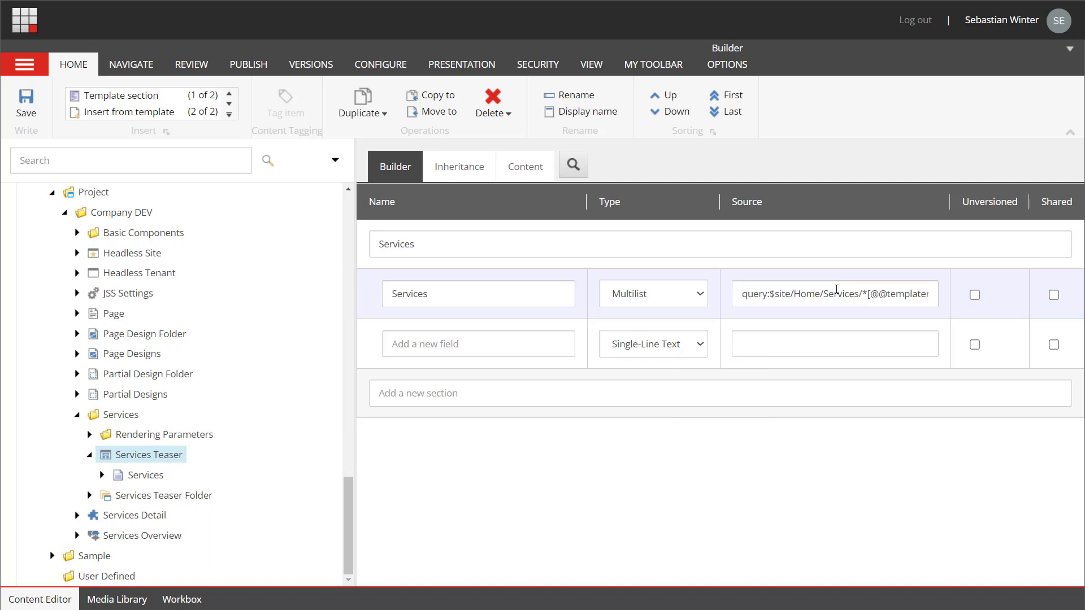
- Expand System › Settings › Project › Company Dev › Services › Services Headless Site Setup
left_click(131, 63)
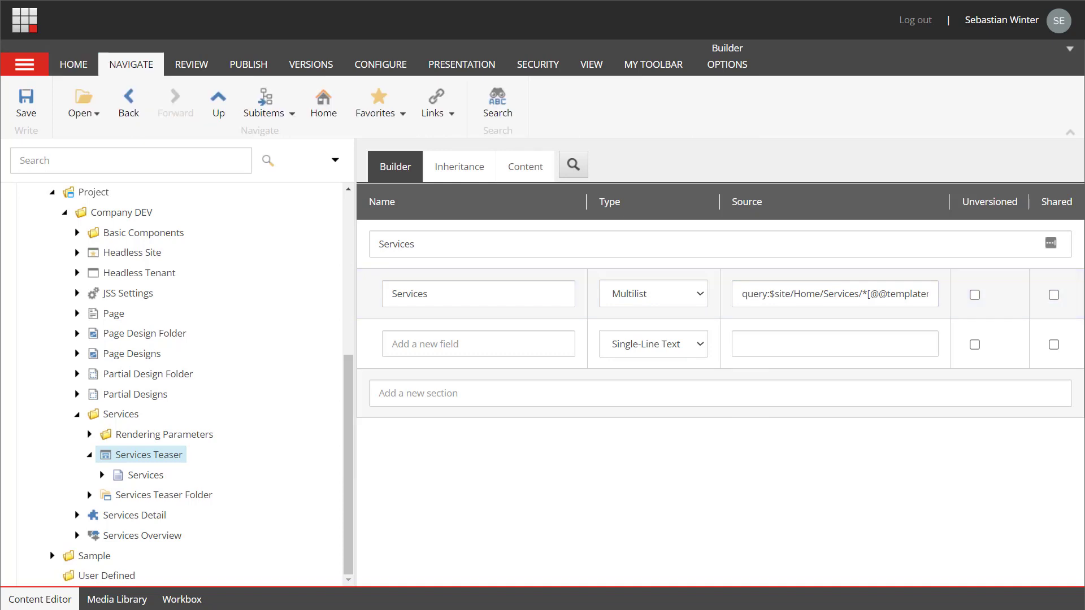
left_click(52, 194)
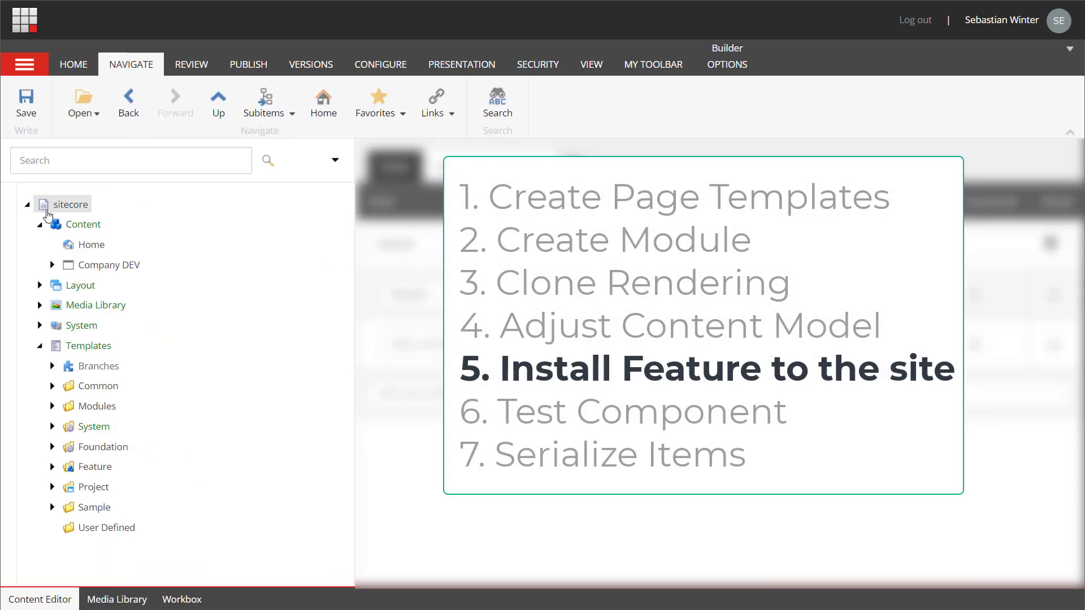
left_click(39, 344)
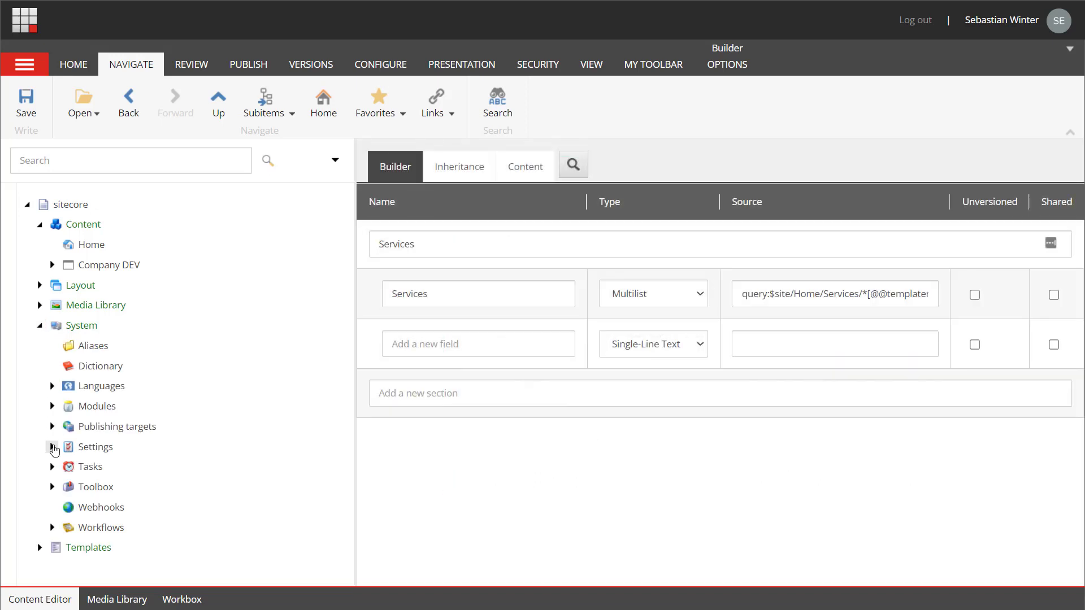
left_click(53, 447)
scroll(152, 452, "down", 3)
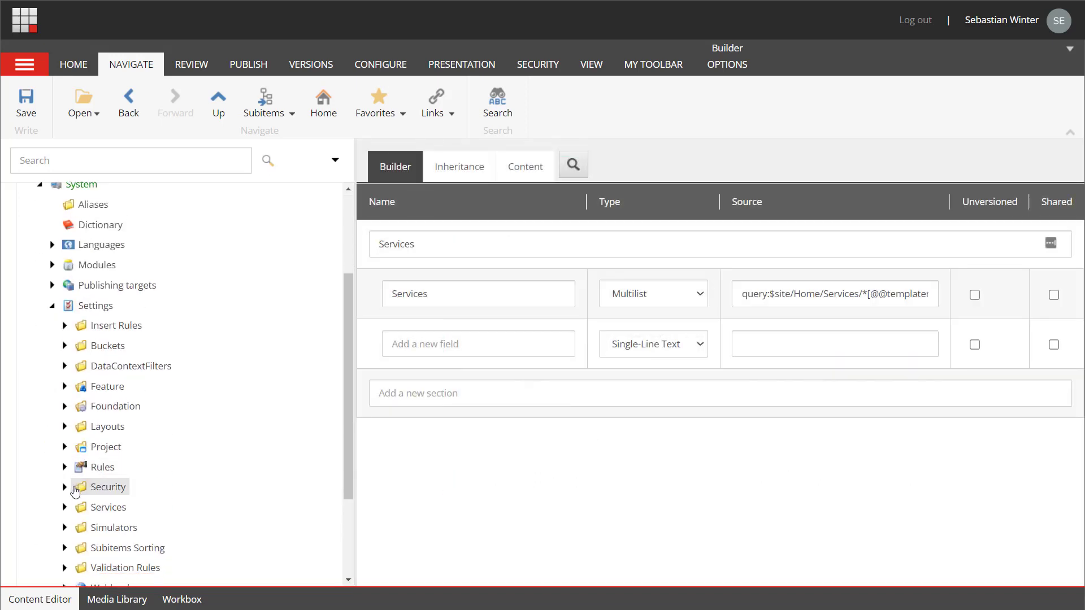
left_click(64, 447)
left_click(76, 468)
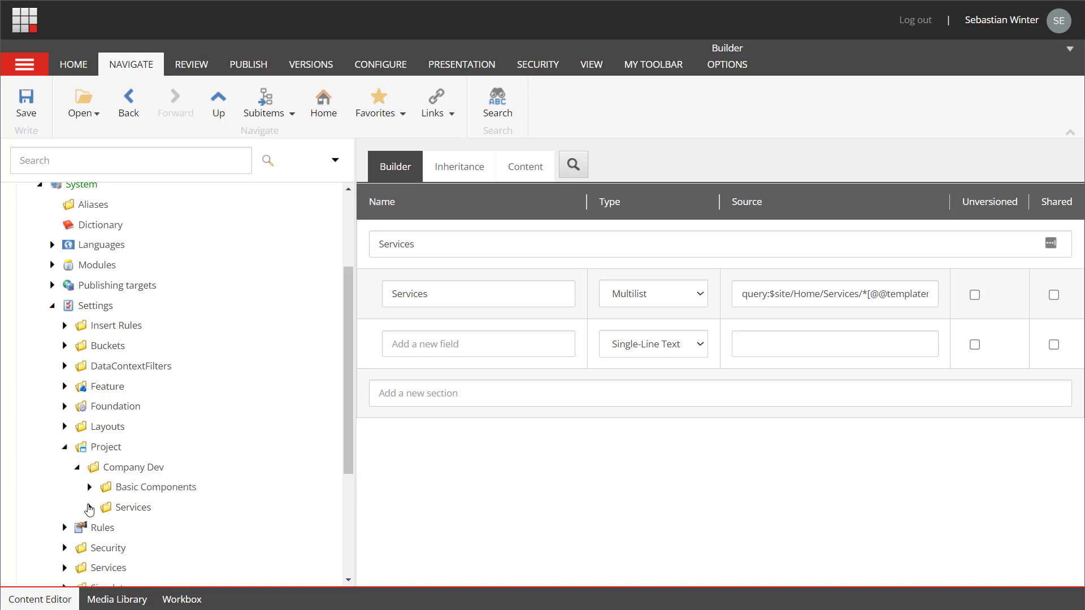
left_click(90, 507)
scroll(94, 480, "down", 1)
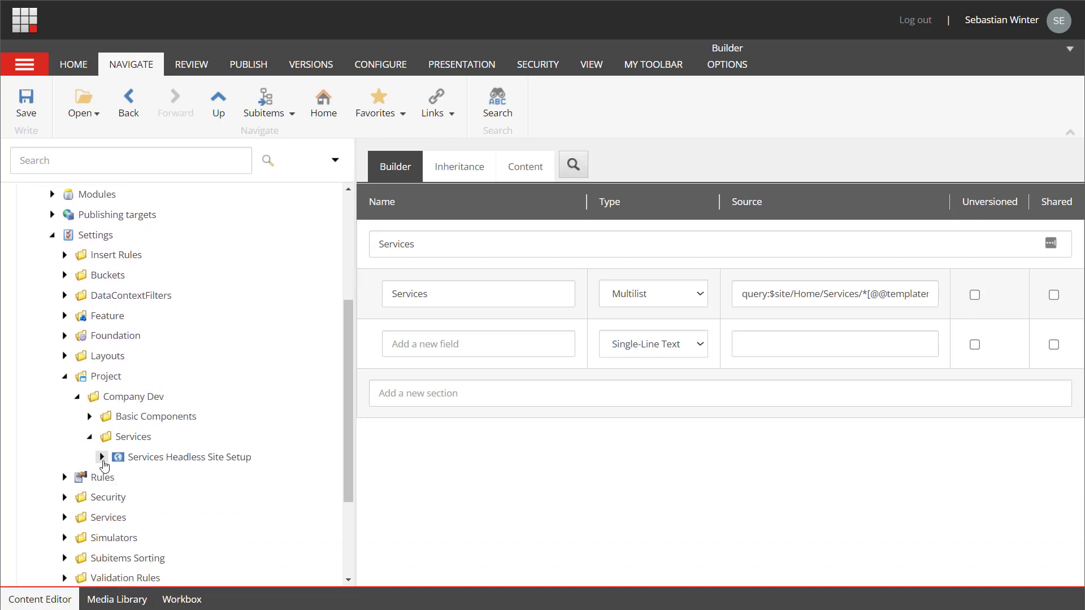
left_click(102, 457)
scroll(201, 443, "down", 1)
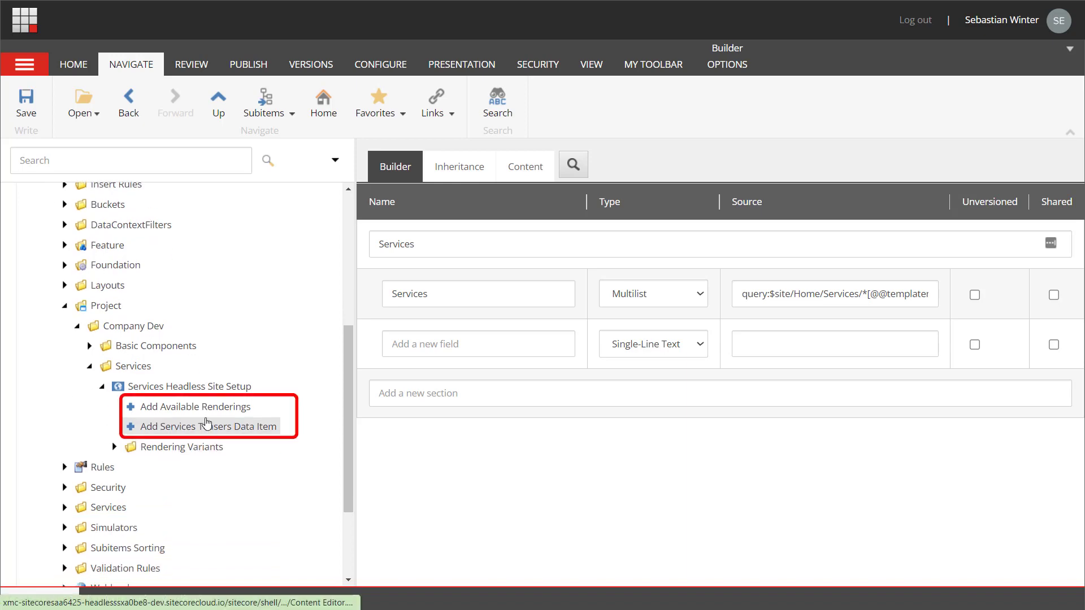
left_click(205, 408)
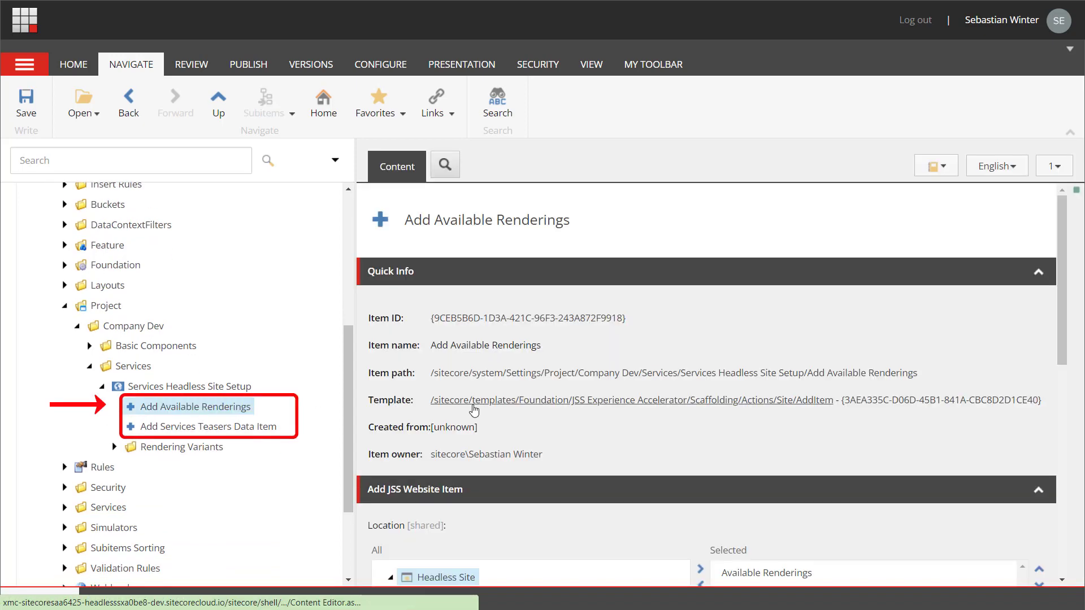
scroll(473, 411, "down", 5)
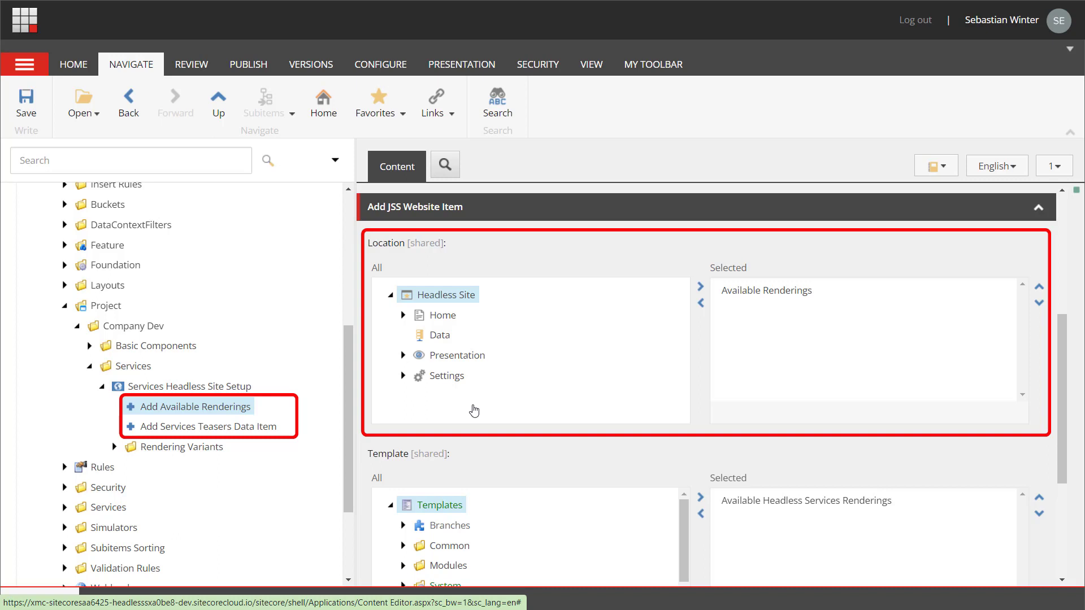
scroll(473, 411, "down", 4)
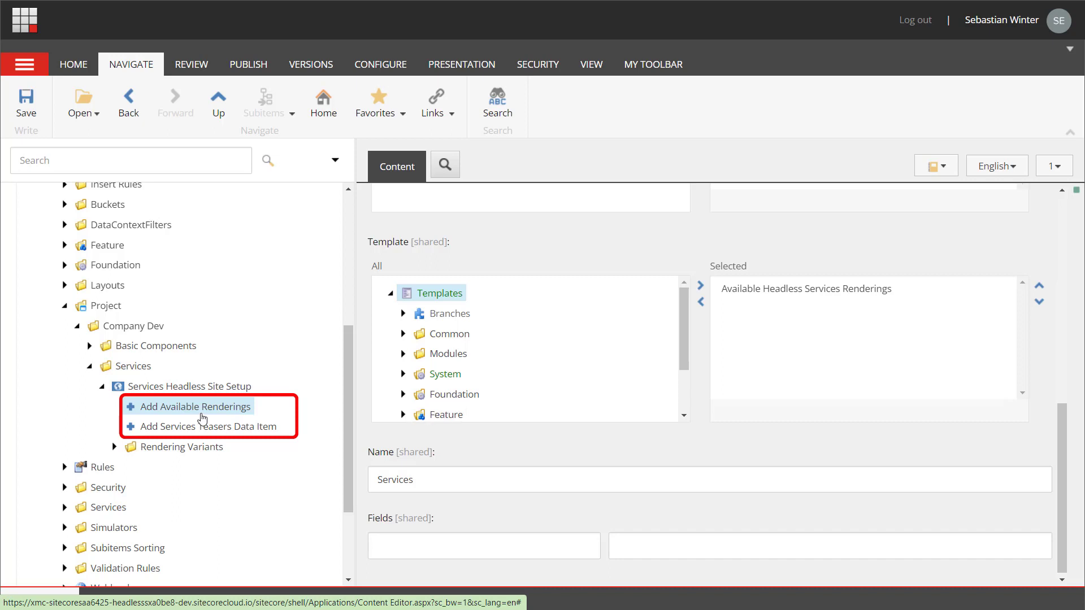
- Review the Add Services Teasers Data Item action: Services Teaser Folder template, named Services Teaser, under Data
left_click(191, 427)
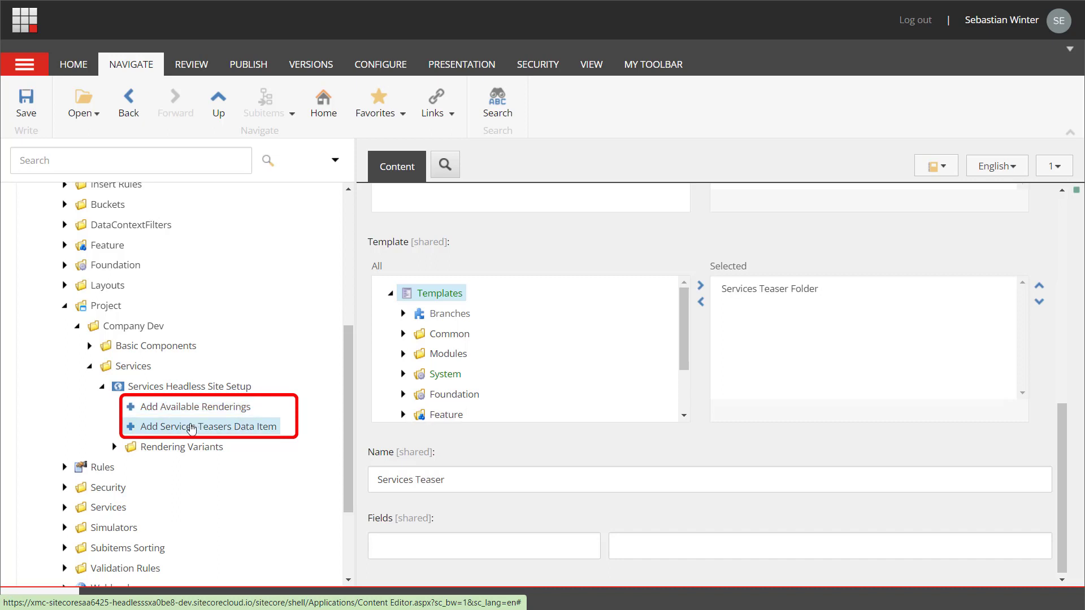
scroll(547, 421, "up", 3)
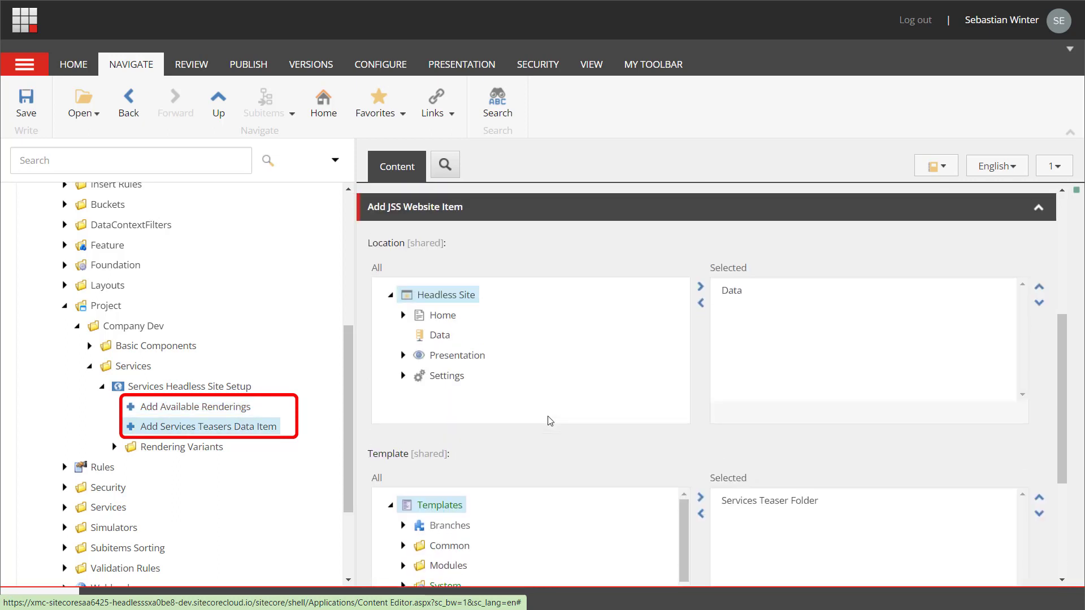
scroll(547, 420, "down", 3)
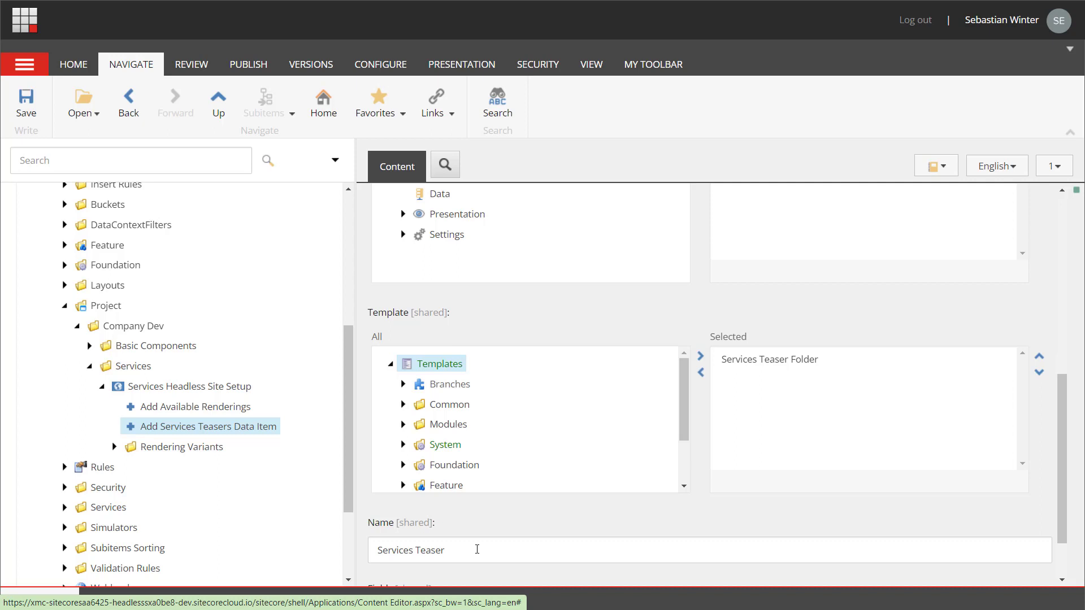
- Add only the Services module to the Company DEV site via Scripts > Add Site Module
left_click(64, 305)
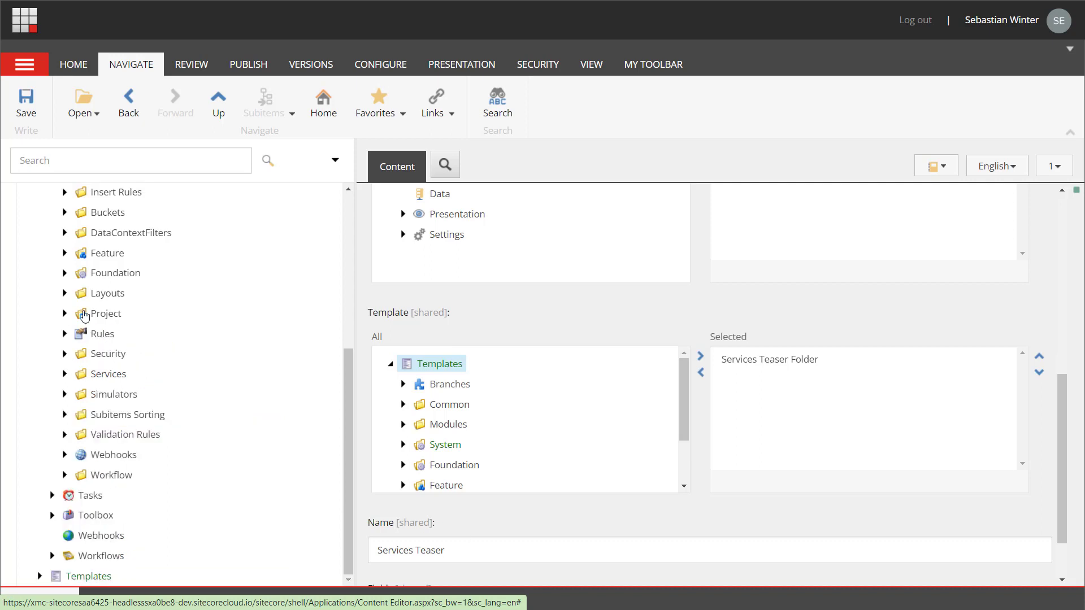
scroll(155, 330, "up", 5)
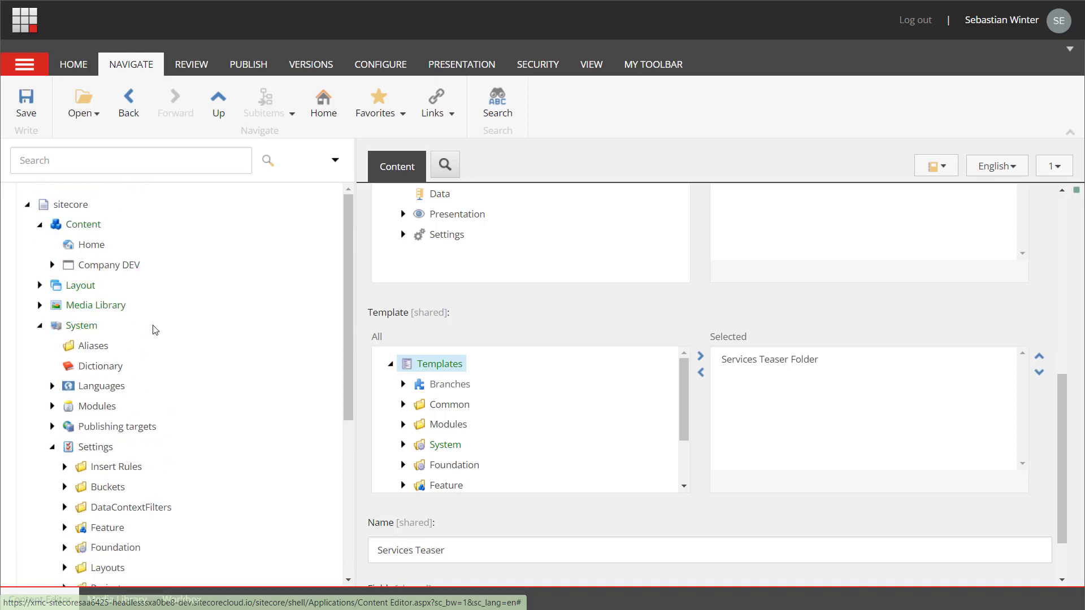
left_click(52, 265)
left_click(116, 291)
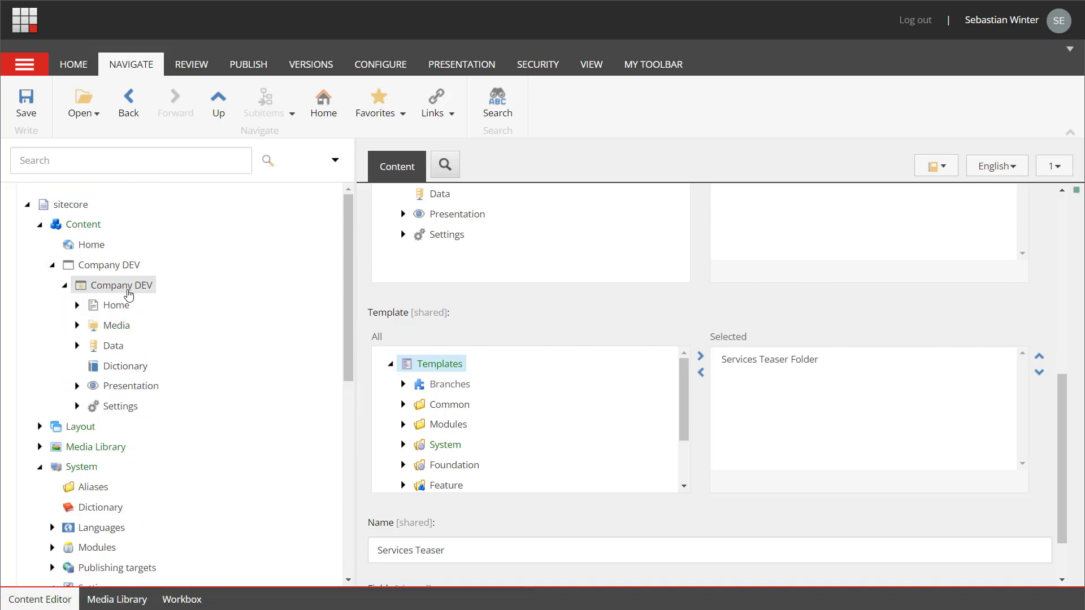
right_click(130, 289)
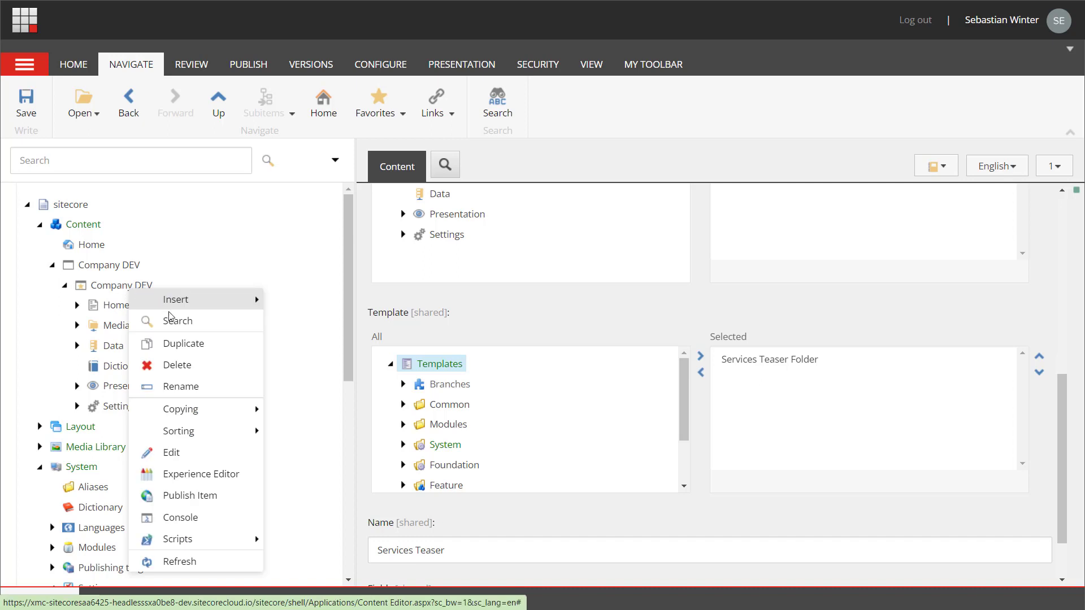
mouse_move(182, 538)
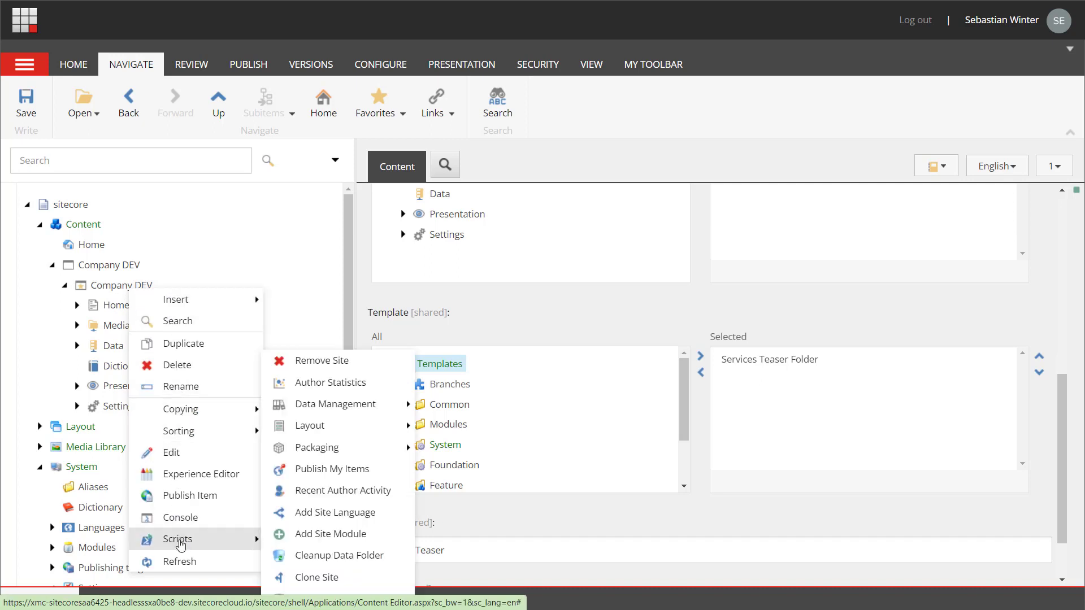
left_click(331, 534)
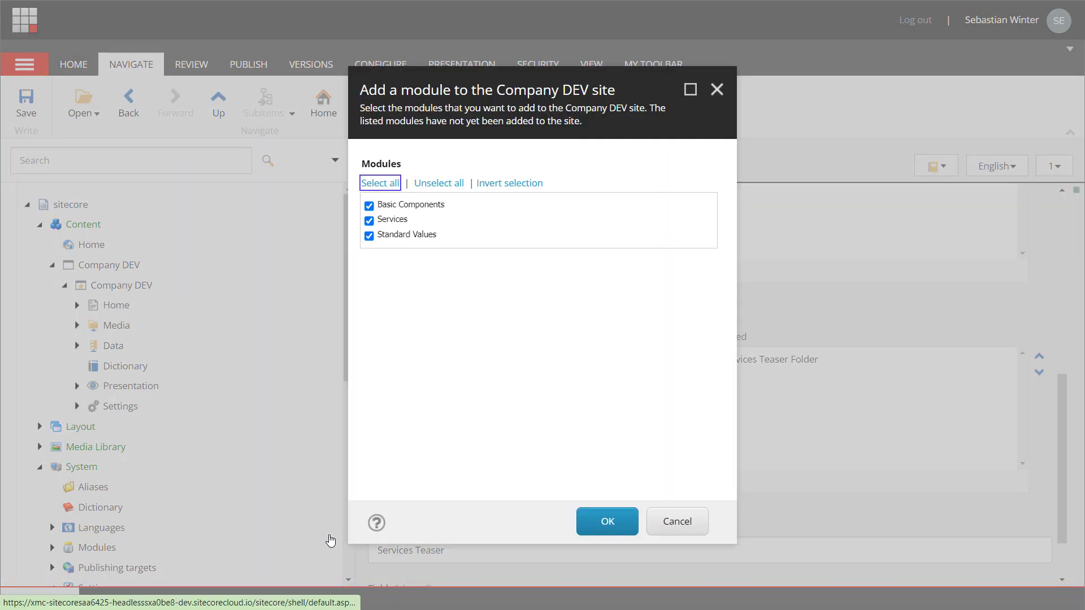
left_click(421, 206)
left_click(408, 235)
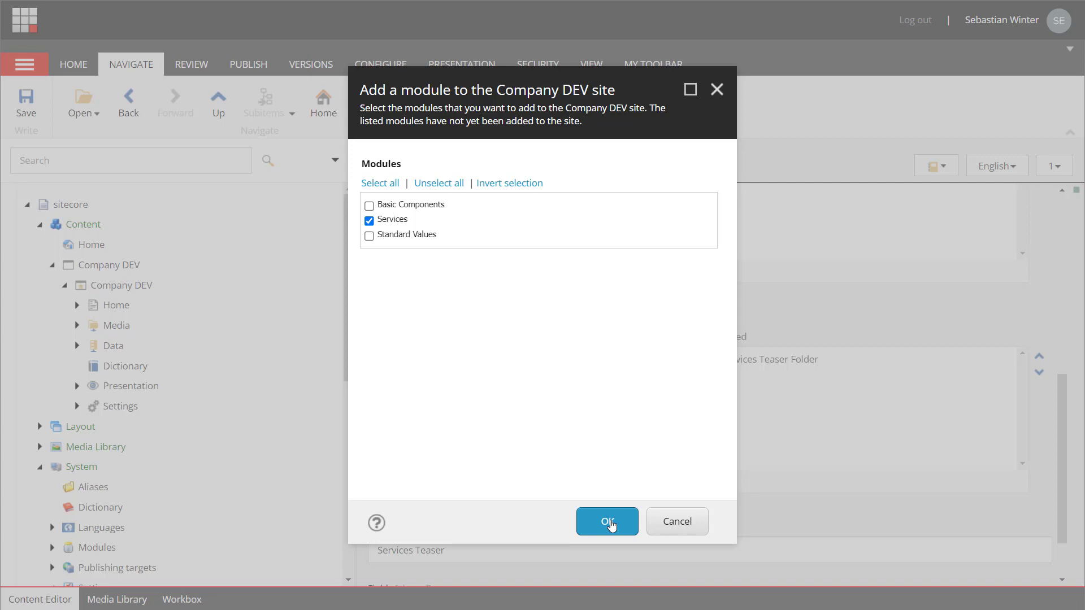
left_click(610, 525)
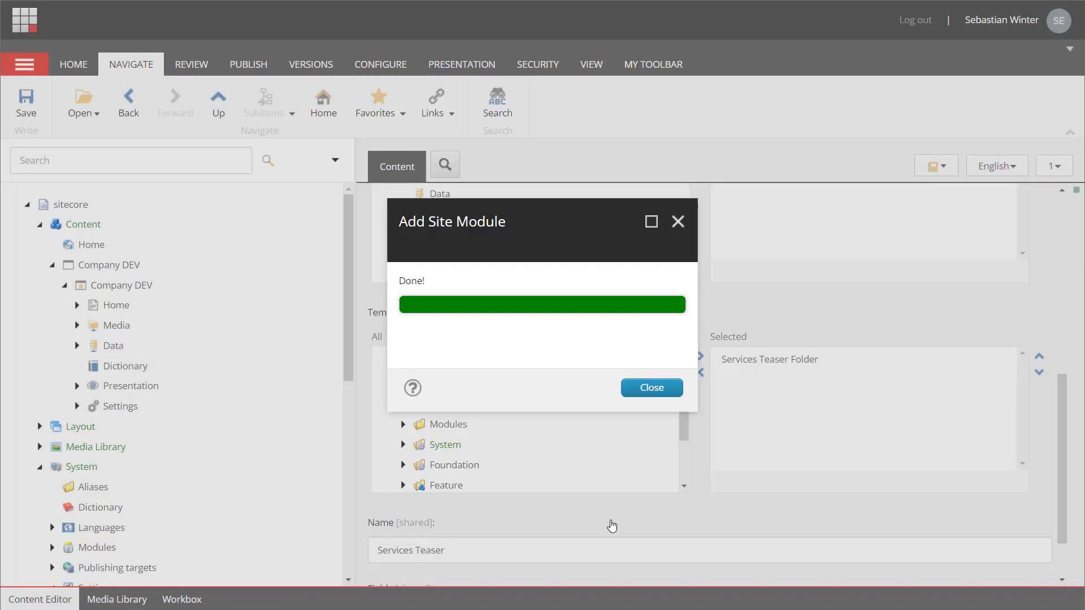
left_click(636, 388)
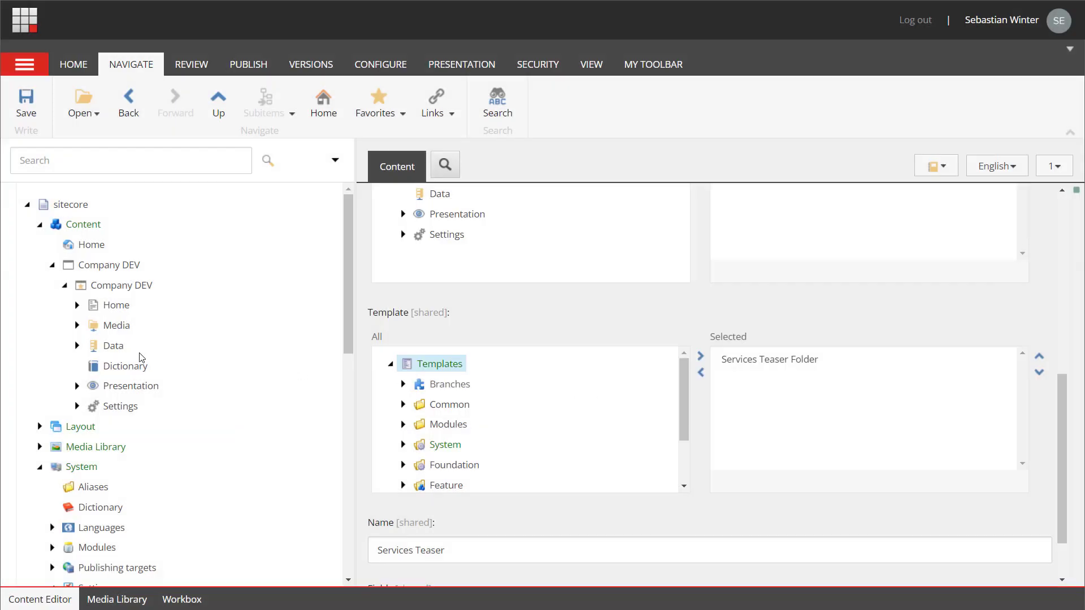
- Check the insert options available under the Data folder's Services Teaser item
left_click(77, 345)
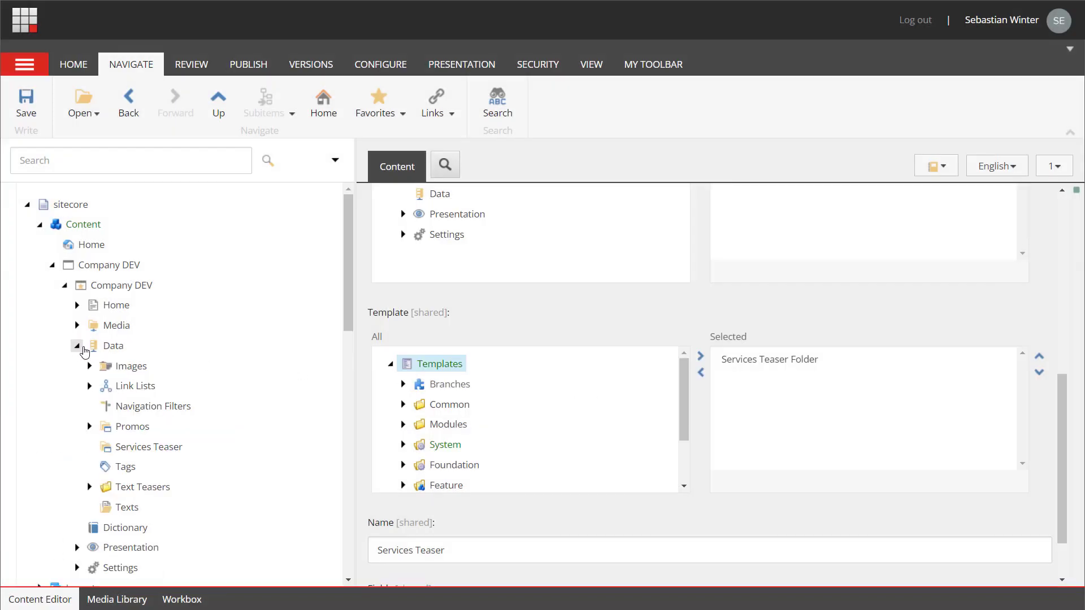
right_click(152, 446)
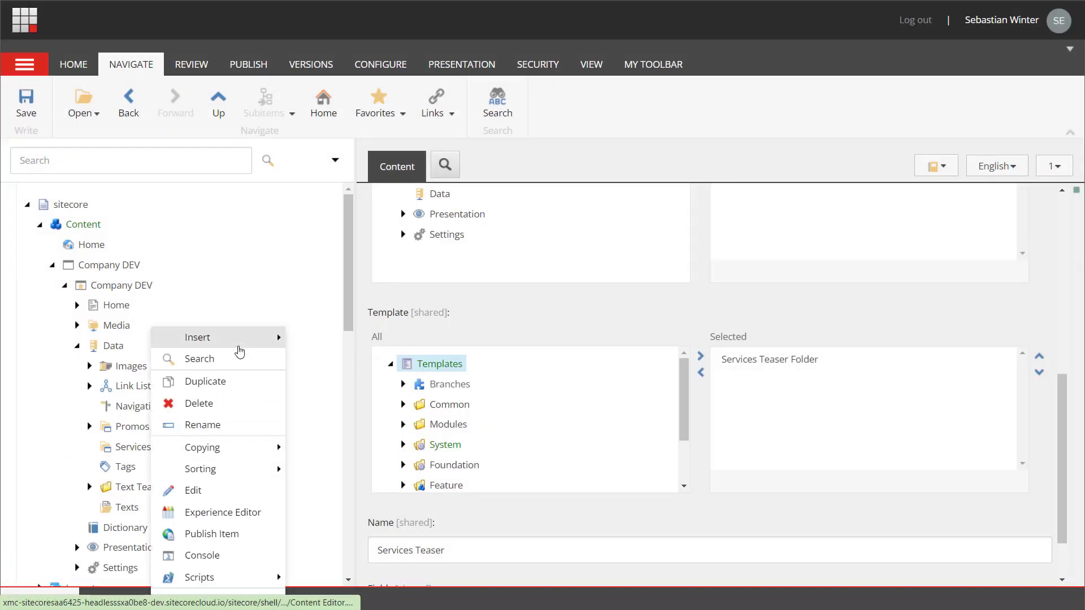
mouse_move(237, 346)
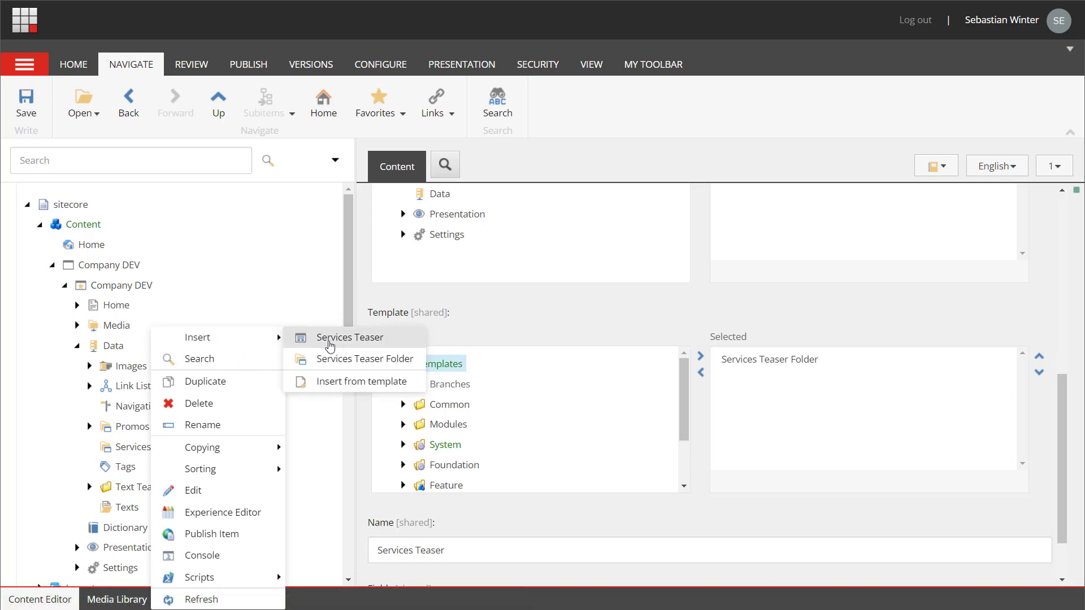
left_click(78, 346)
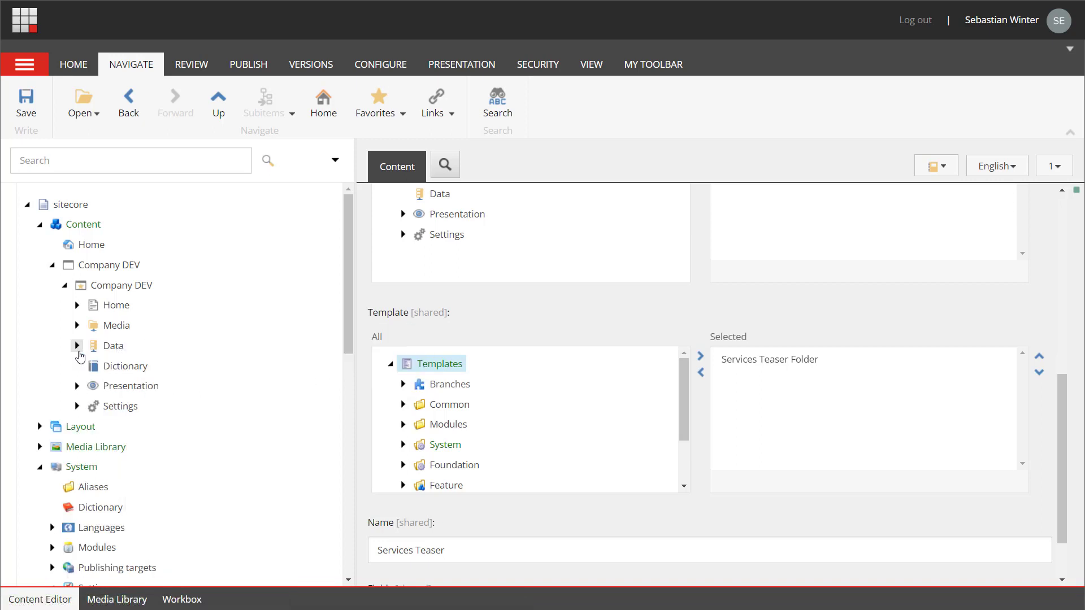
- Open the Presentation › Available Renderings › Services item, which lists the Services Teaser rendering
left_click(77, 386)
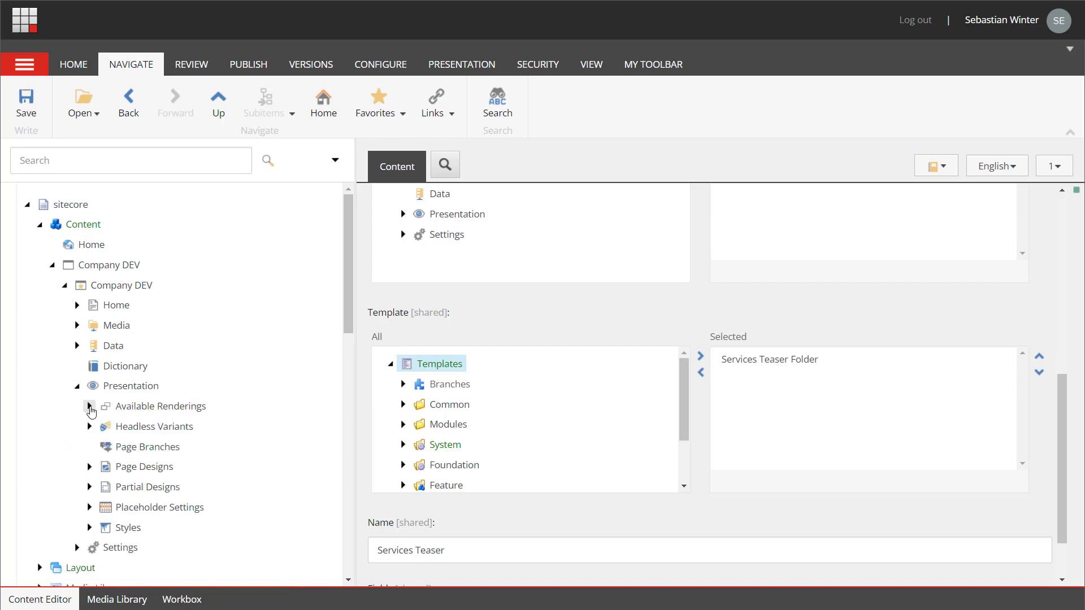
left_click(90, 406)
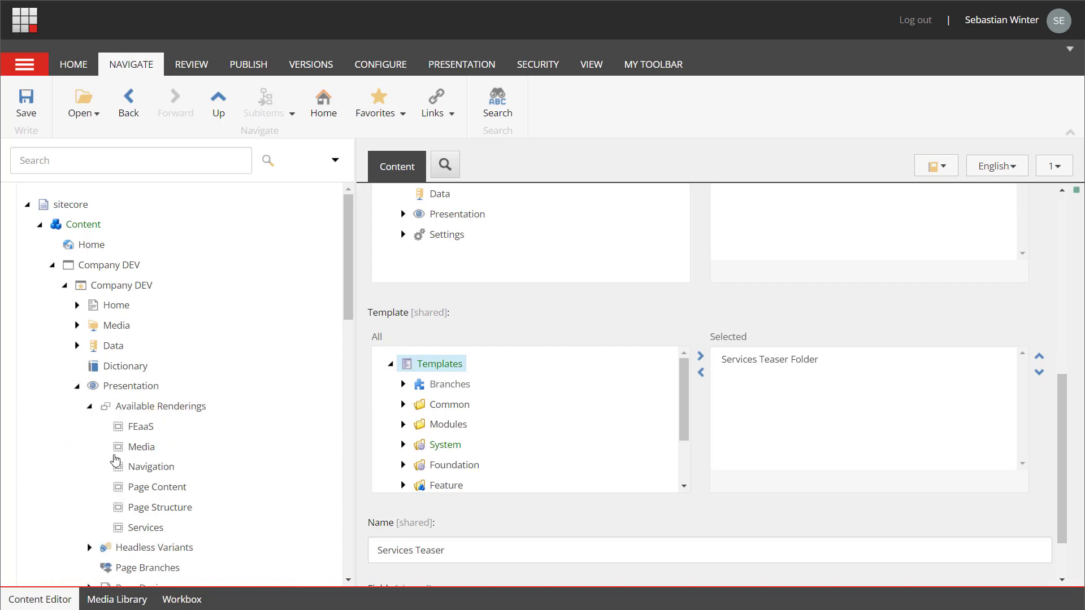
left_click(141, 527)
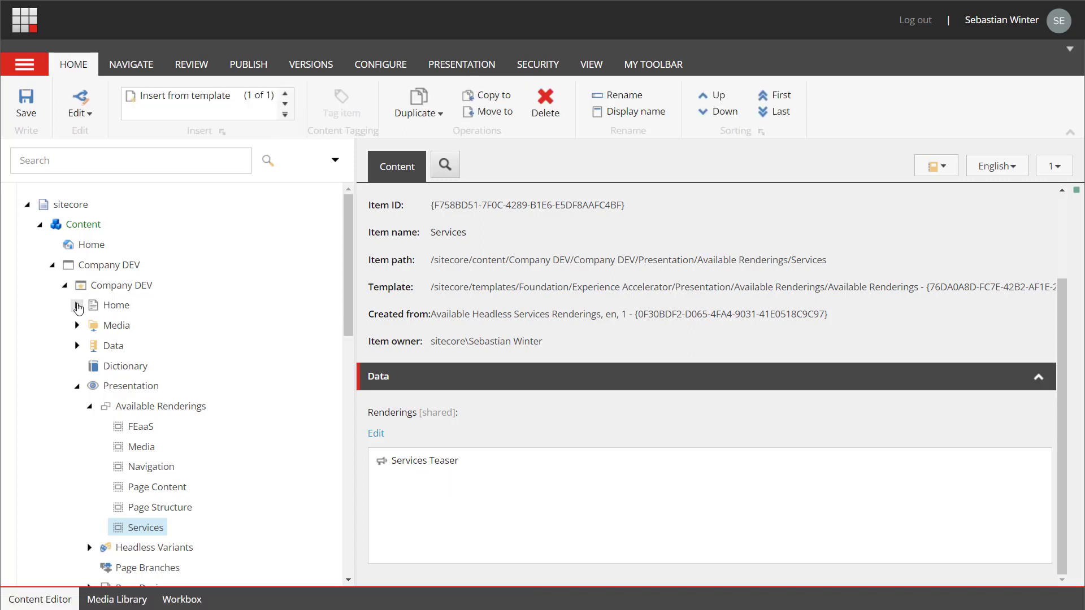
- Insert a Services item under Home from the Project/Company DEV/Services Overview template
left_click(76, 305)
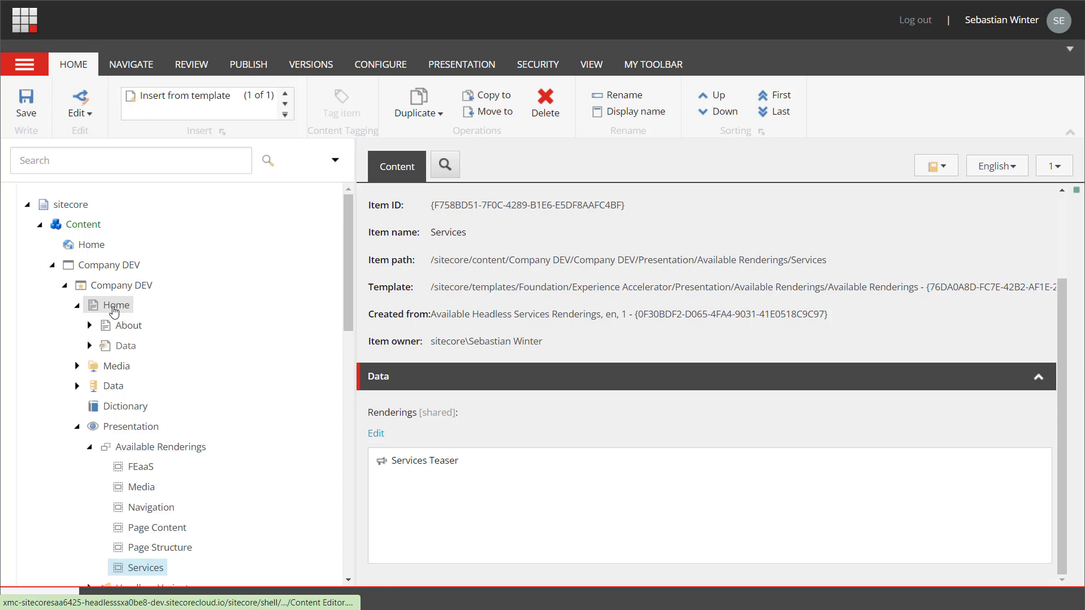
right_click(115, 310)
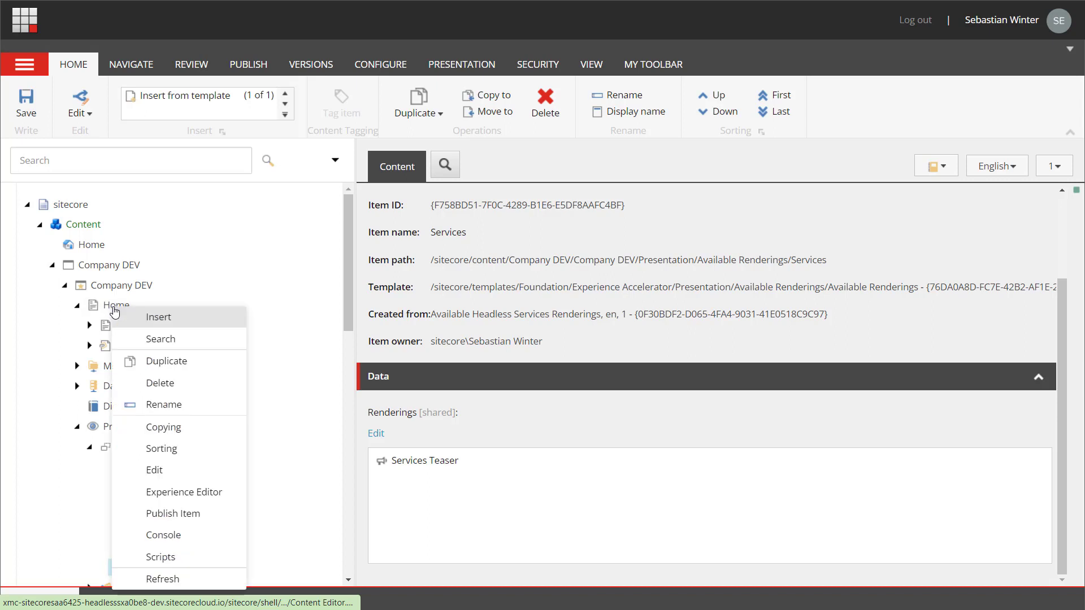
mouse_move(146, 314)
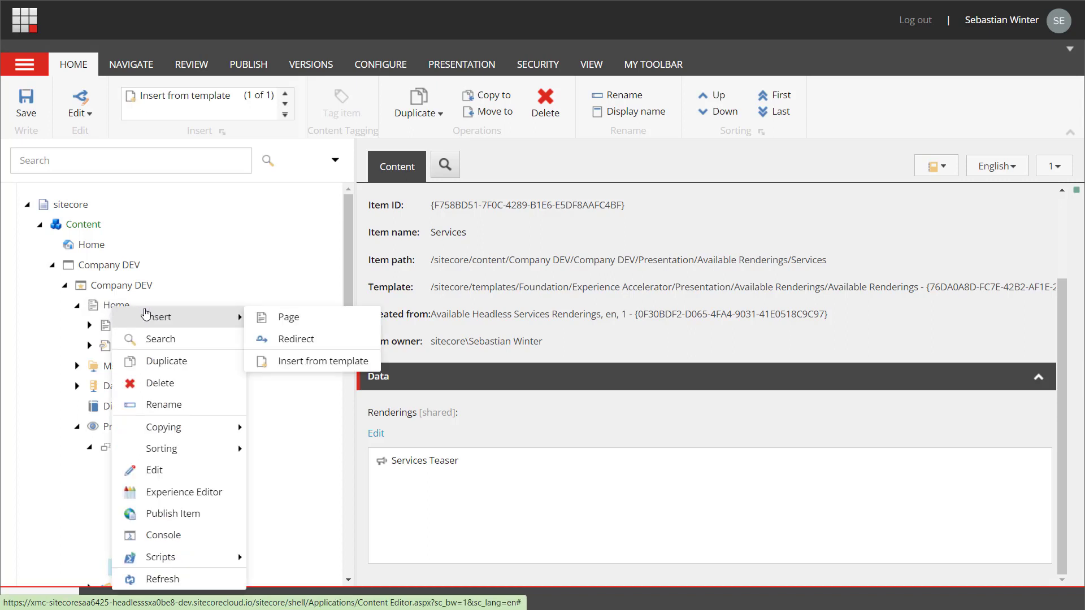
left_click(314, 364)
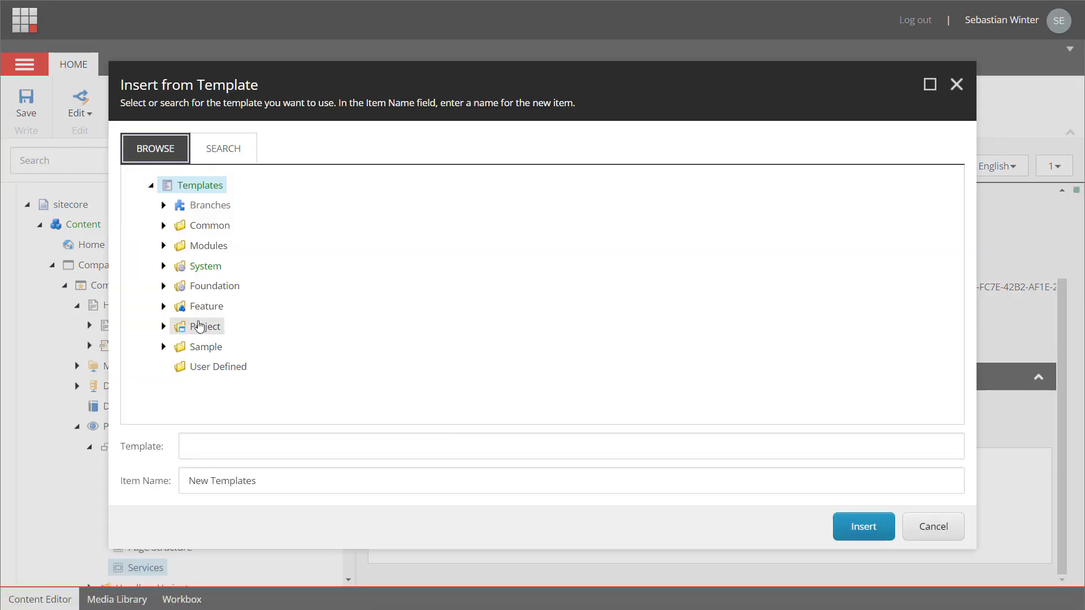
left_click(163, 326)
left_click(175, 346)
scroll(315, 356, "down", 4)
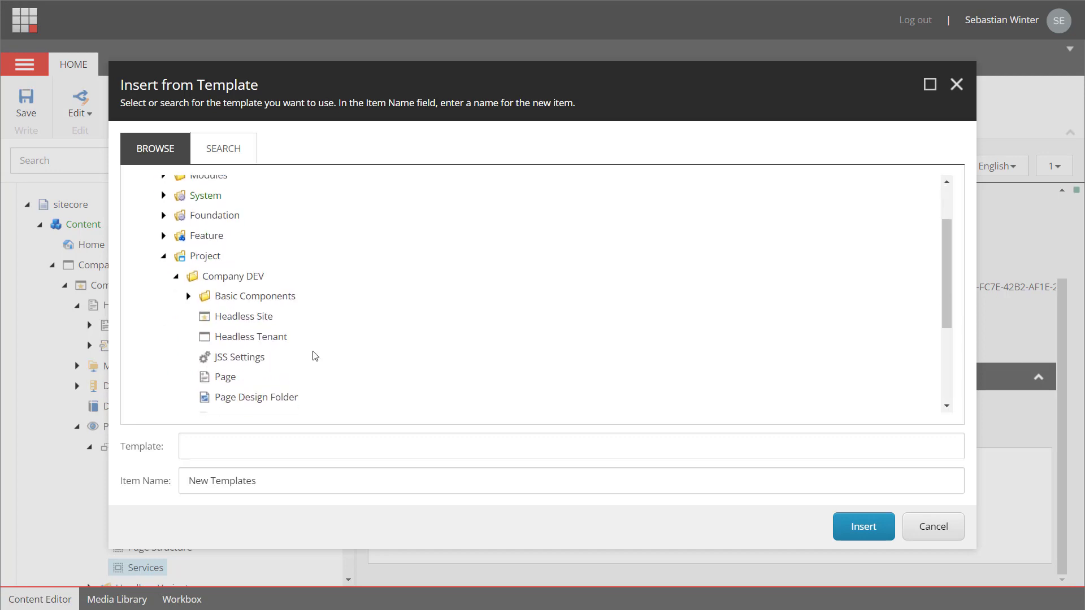
left_click(259, 364)
left_click_drag(291, 481, 180, 486)
type("Services")
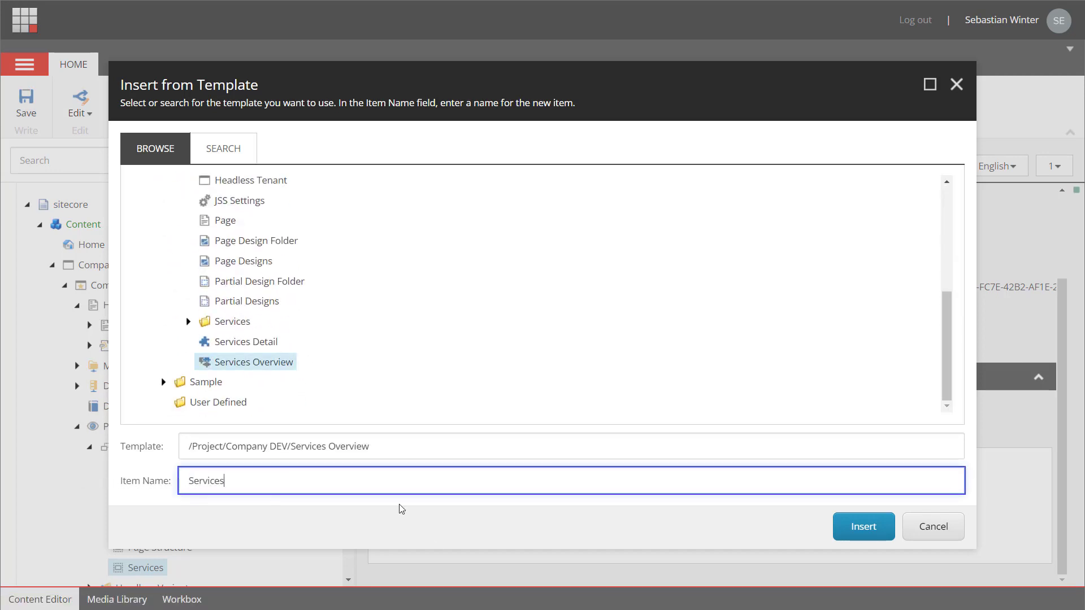
left_click(860, 526)
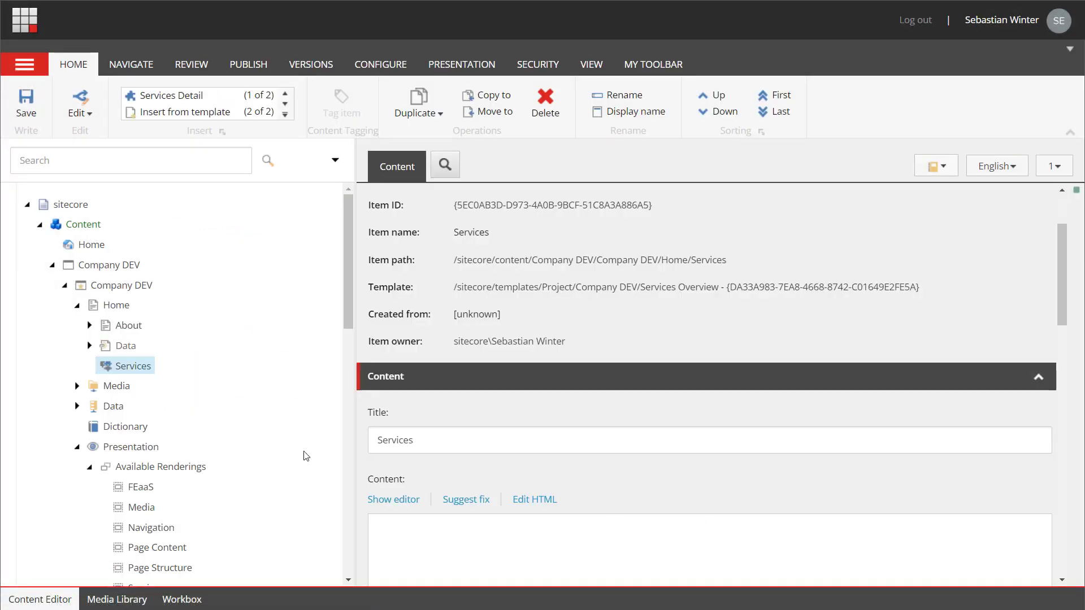
- Add a Web Design Services Detail item under Services with Teaser Heading Web Design and save it
right_click(123, 368)
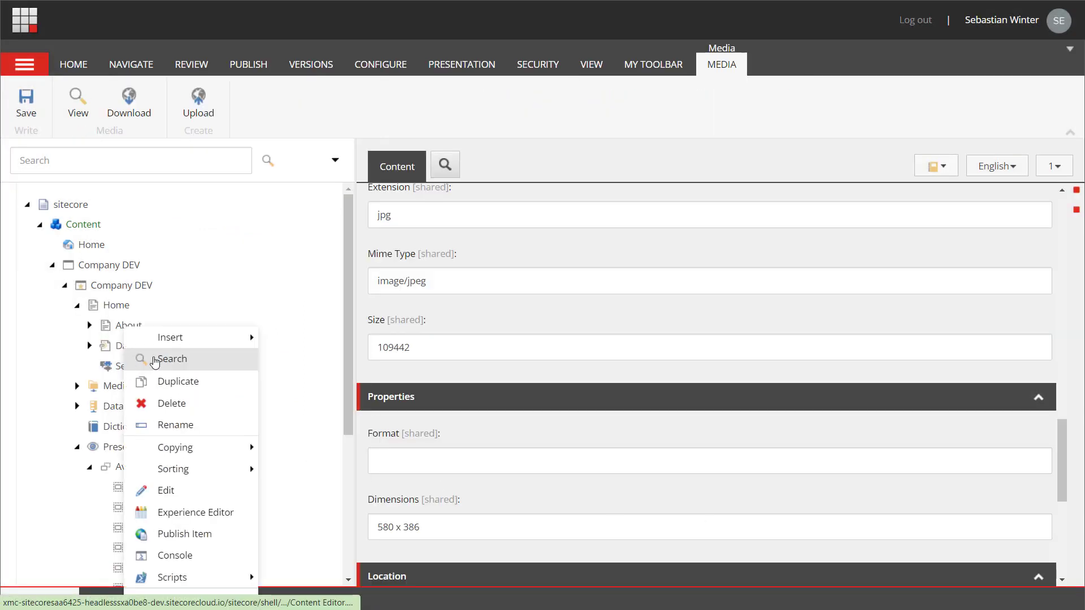
mouse_move(179, 342)
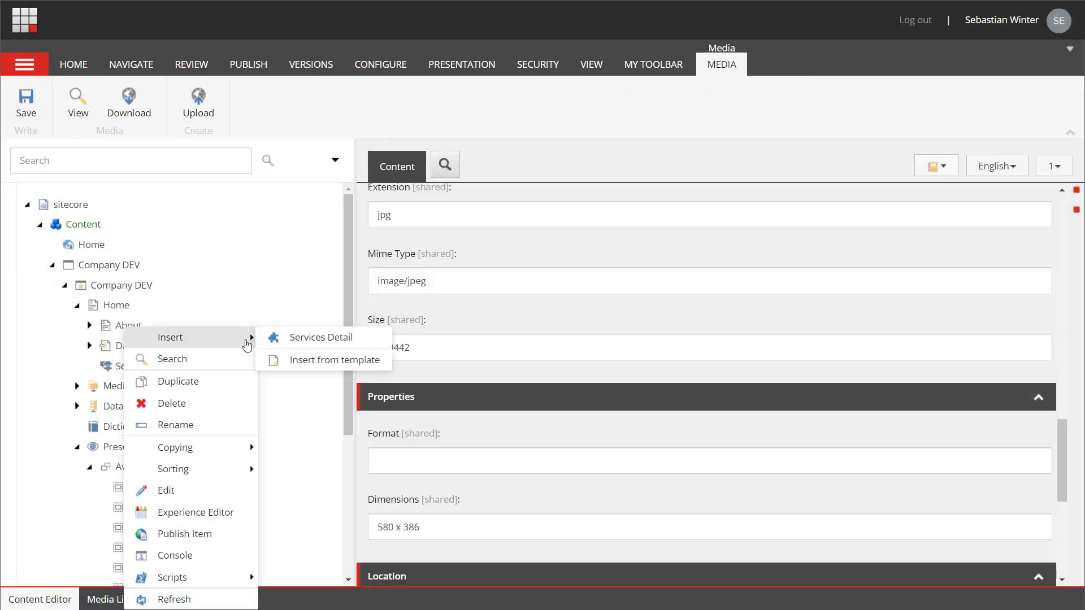
left_click(277, 339)
type("Web De")
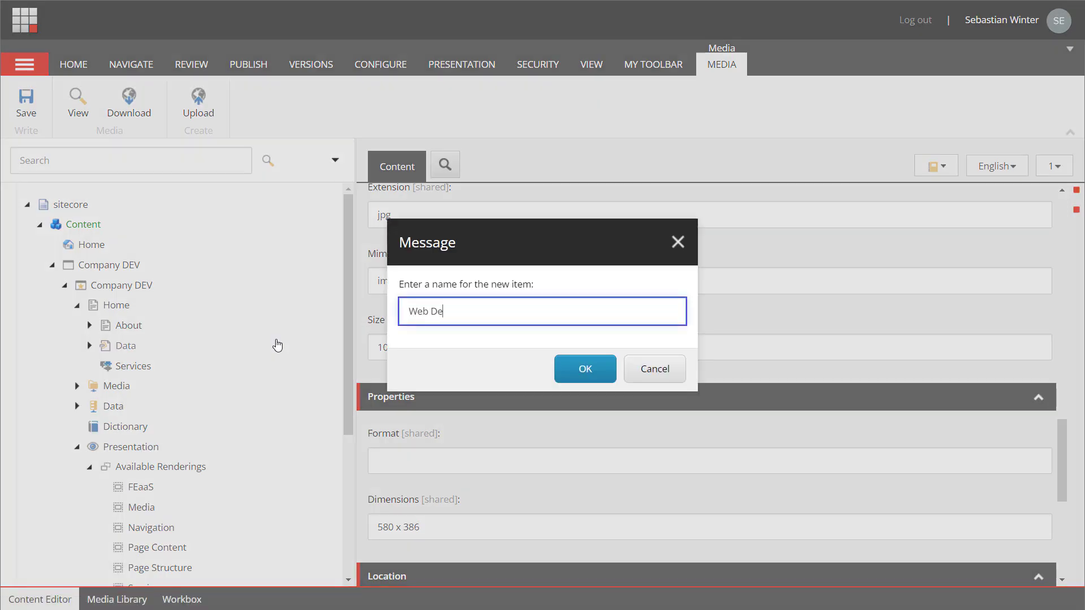
type("sign")
key("Return")
scroll(267, 361, "down", 2)
scroll(486, 416, "down", 2)
left_click(443, 409)
type("Web Desig")
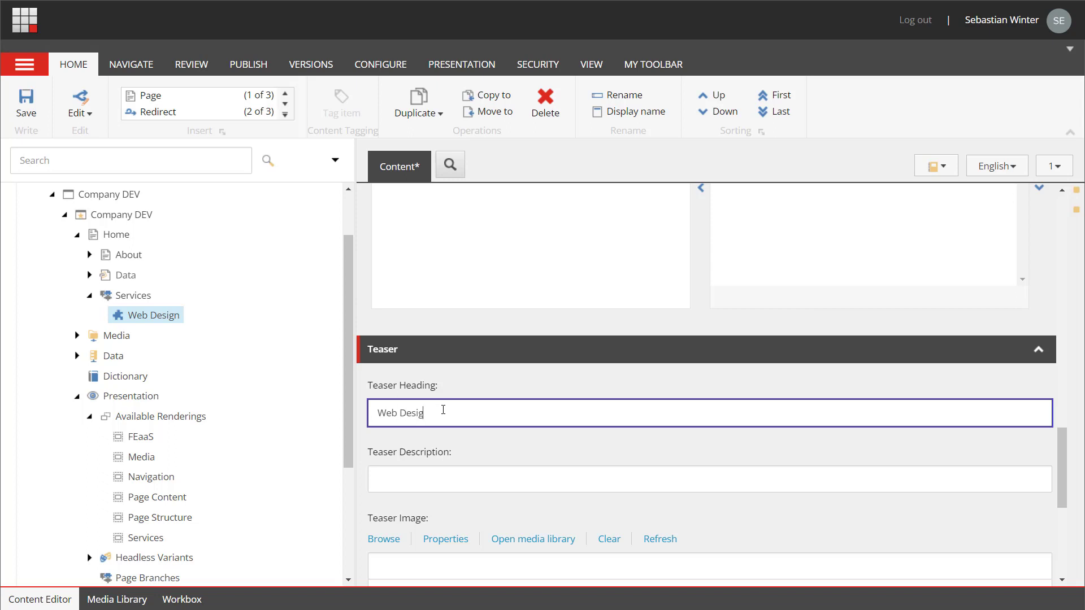
key("ctrl+s")
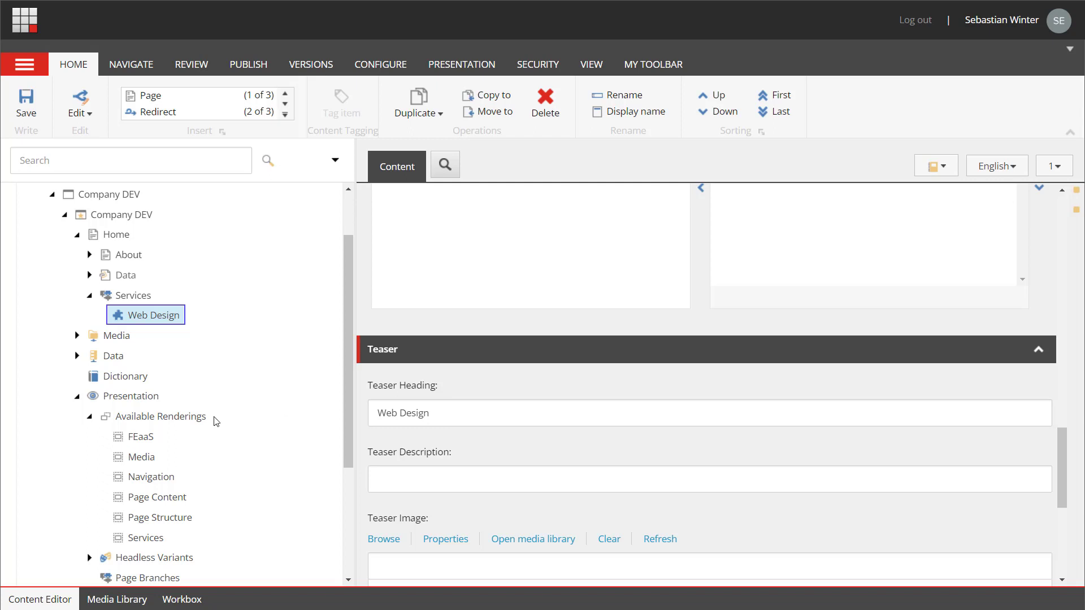
- Expand the Templates › Project branch in the content tree
scroll(217, 421, "down", 3)
left_click(40, 576)
scroll(139, 484, "down", 3)
left_click(52, 535)
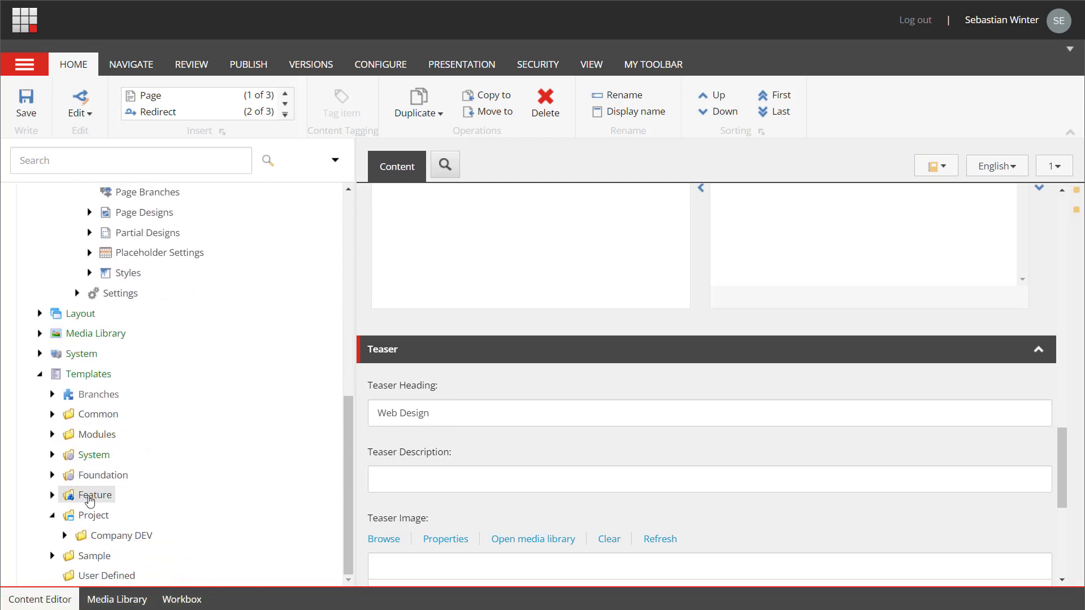
- Select the Services Detail template in the Company DEV project templates
left_click(65, 533)
scroll(157, 527, "down", 1)
scroll(158, 527, "down", 3)
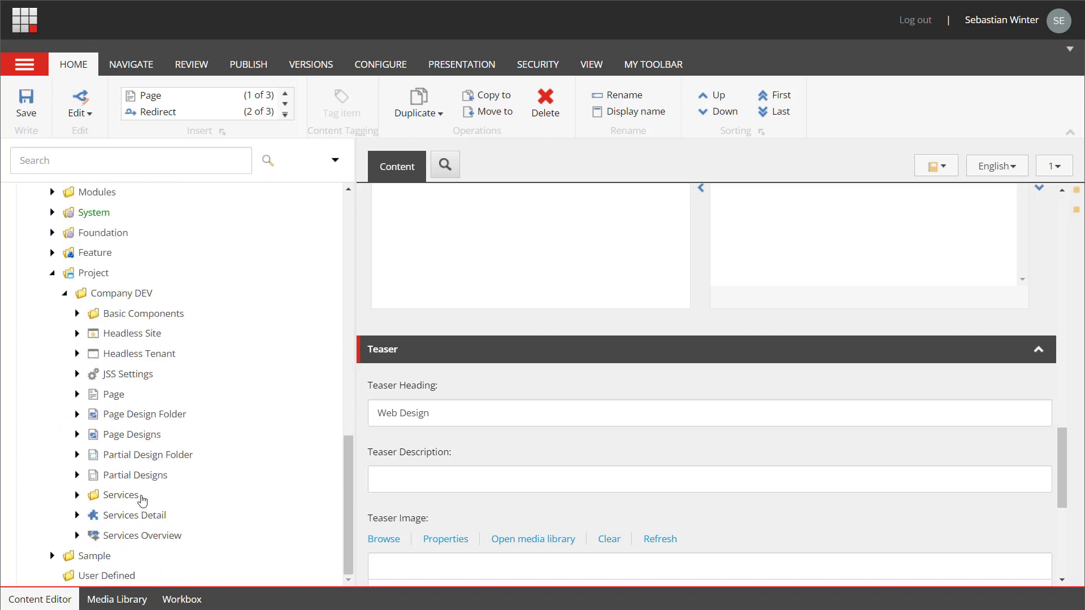
left_click(99, 516)
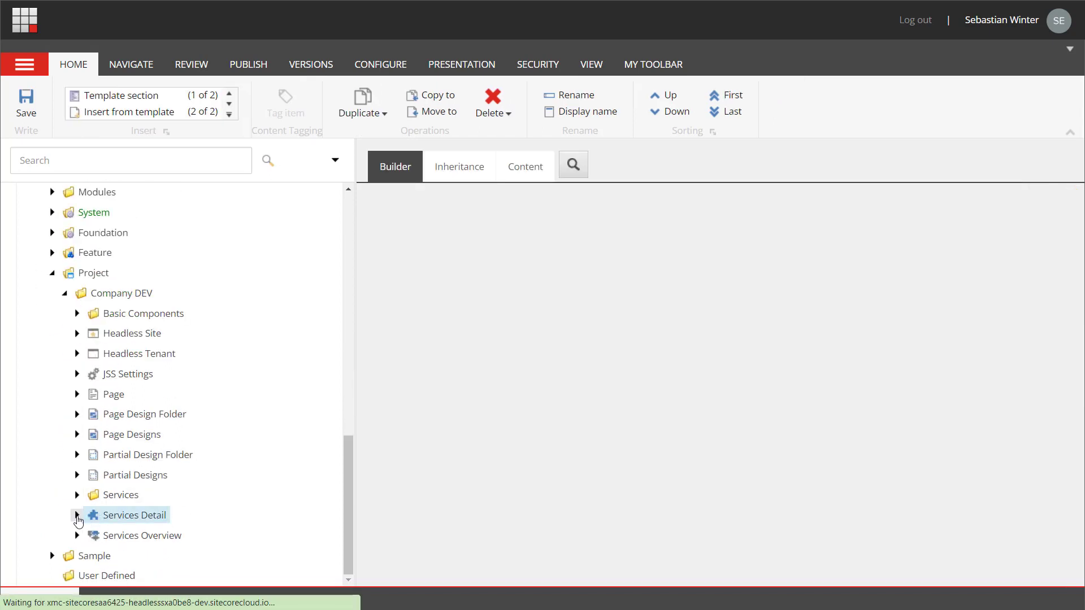
- Create Services Detail standard values with Teaser Heading defaulting to $name and save them
left_click(715, 62)
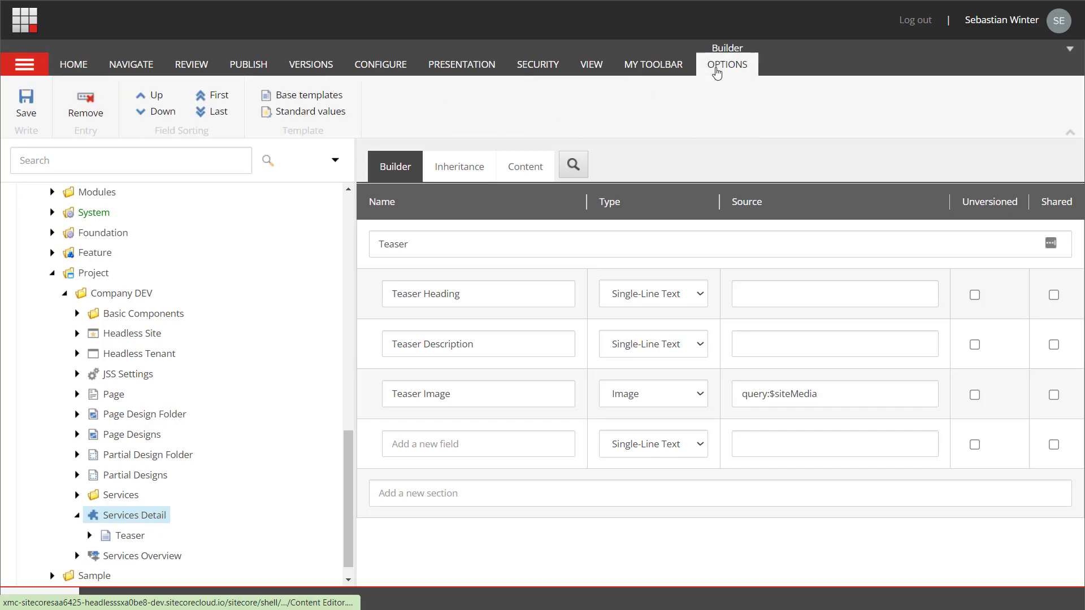
left_click(329, 113)
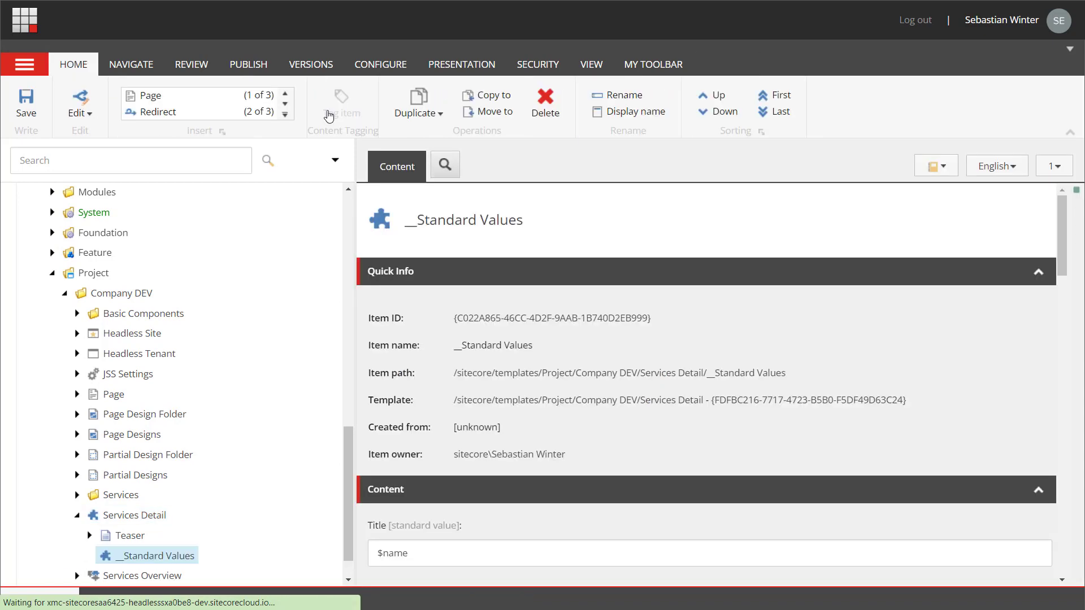
scroll(497, 390, "down", 10)
scroll(489, 386, "down", 10)
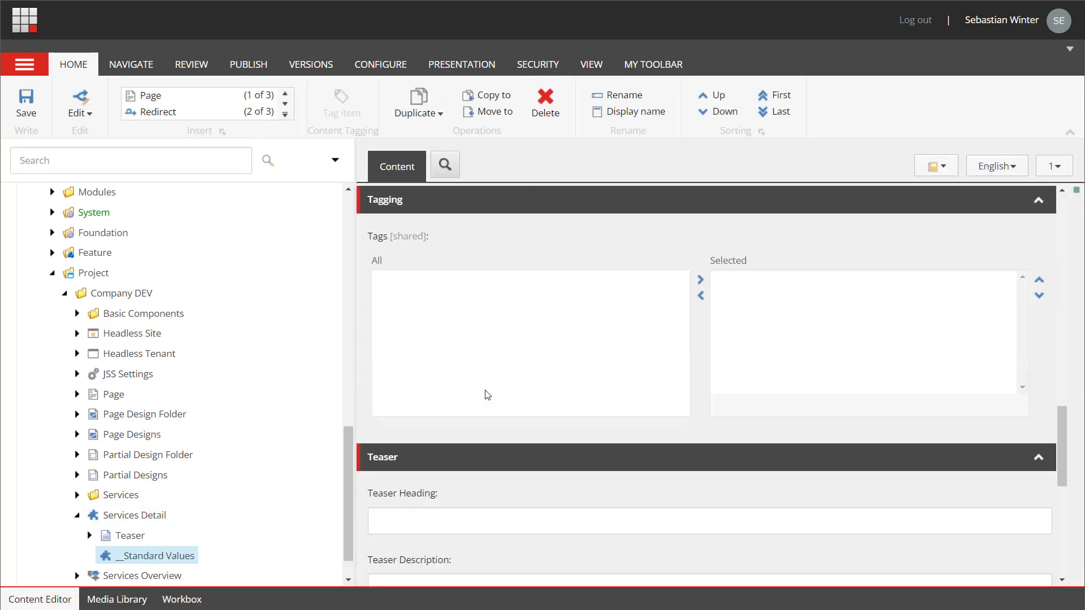
left_click(424, 452)
type("$name")
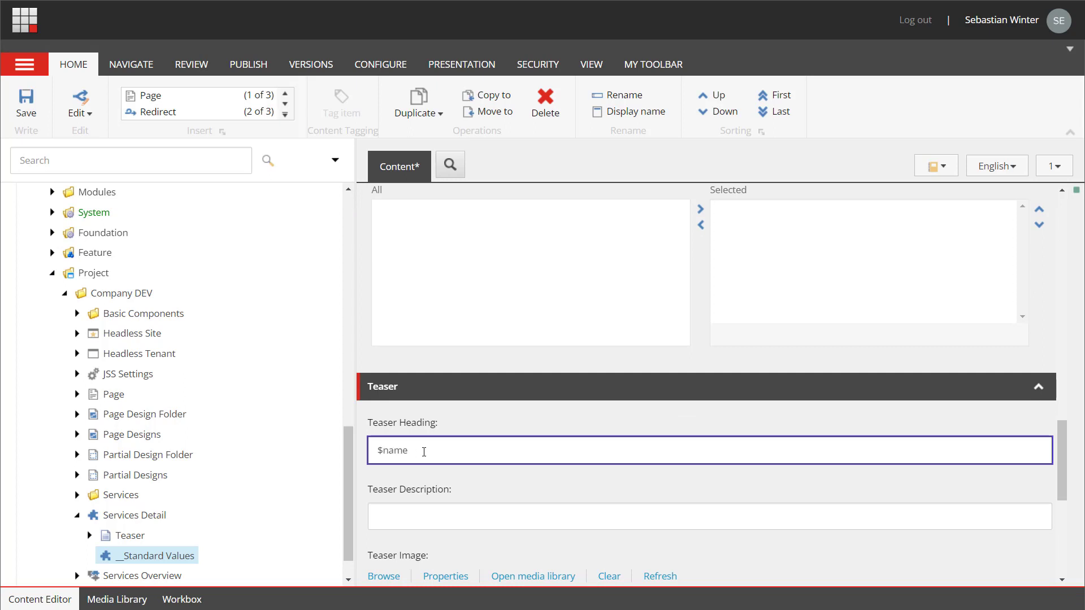
key("ctrl+s")
scroll(222, 408, "up", 10)
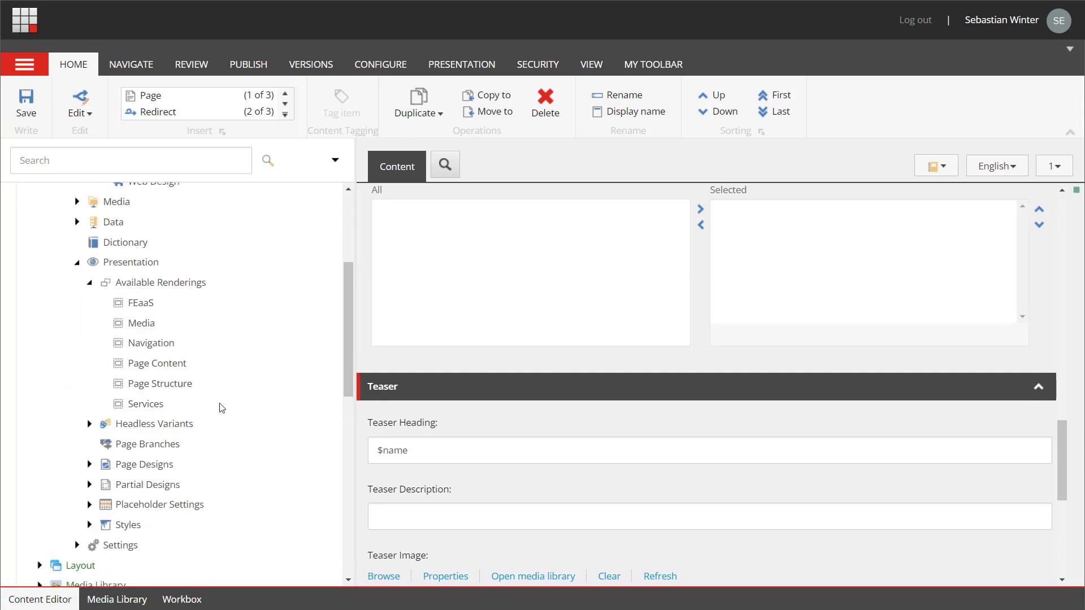
scroll(220, 407, "up", 5)
- Add Product Management and Marketing Services Detail items under Services
right_click(136, 366)
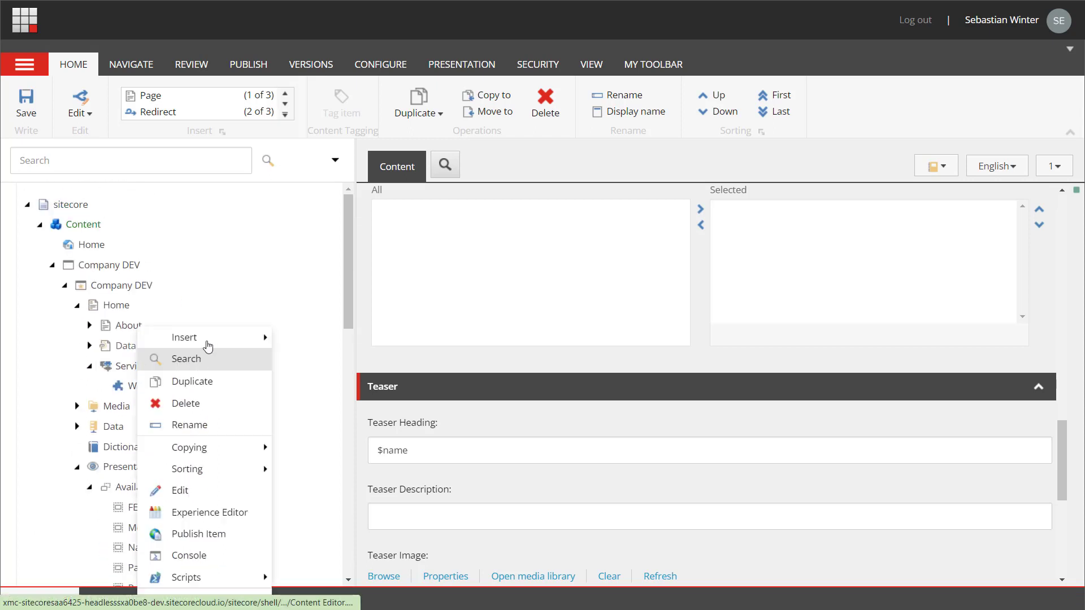
mouse_move(206, 339)
left_click(309, 342)
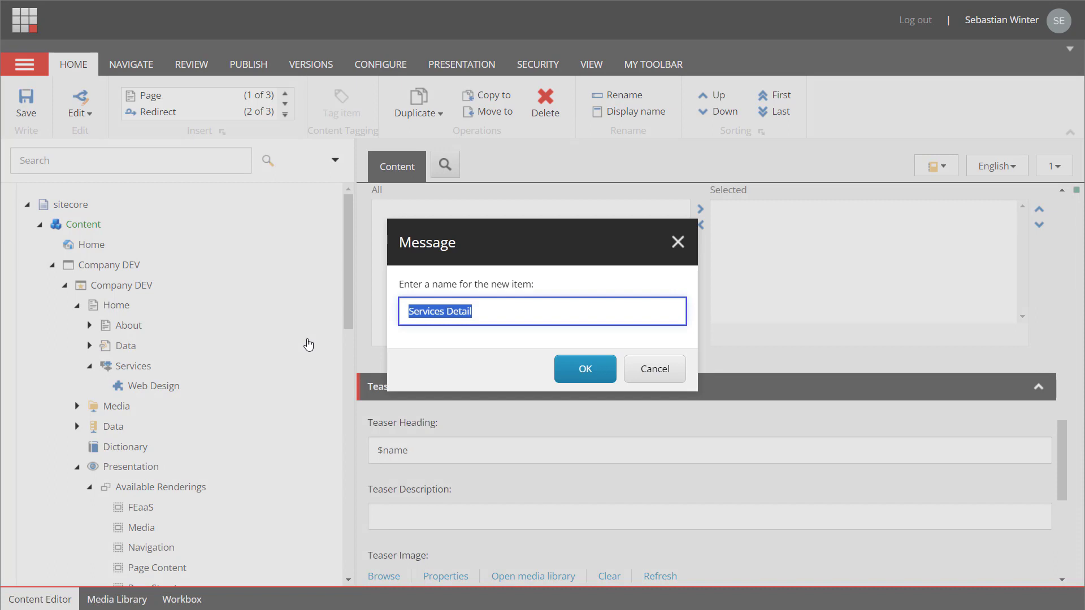
type("Product M")
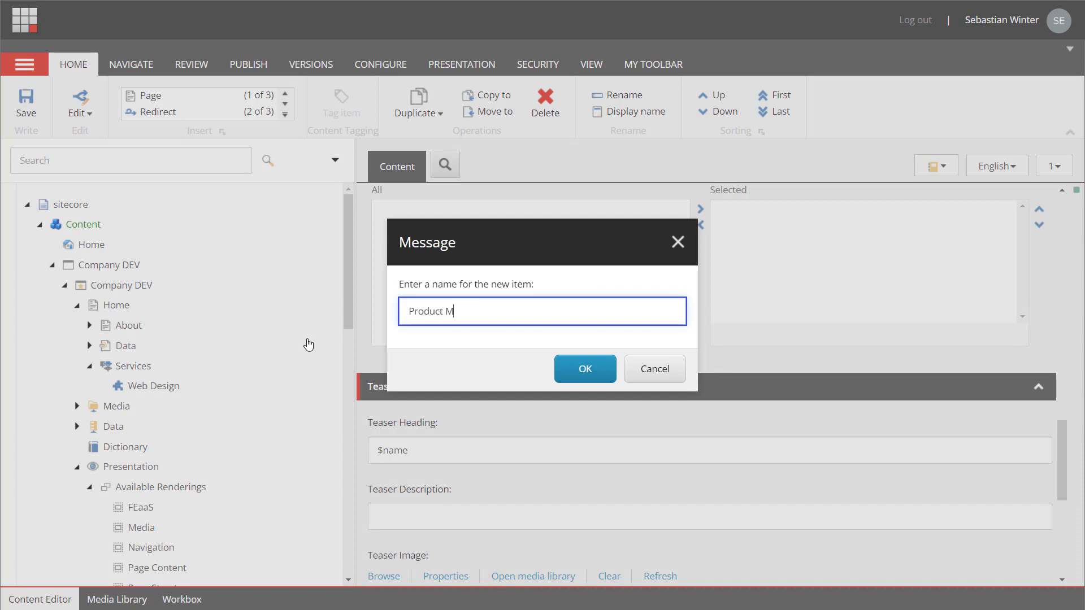
type("anagemet")
key("Return")
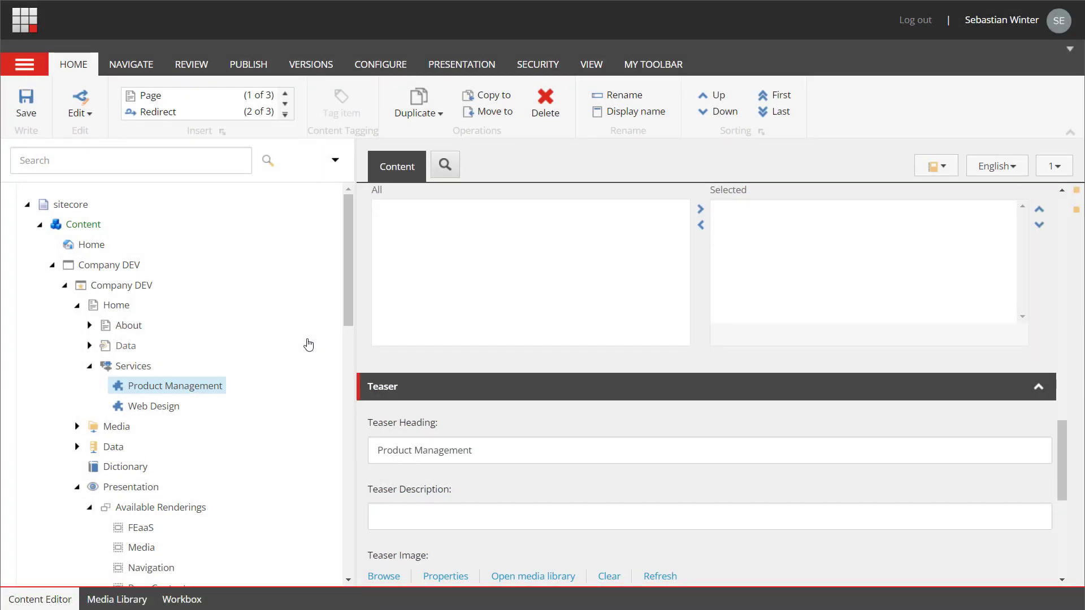
right_click(134, 367)
mouse_move(262, 340)
left_click(300, 339)
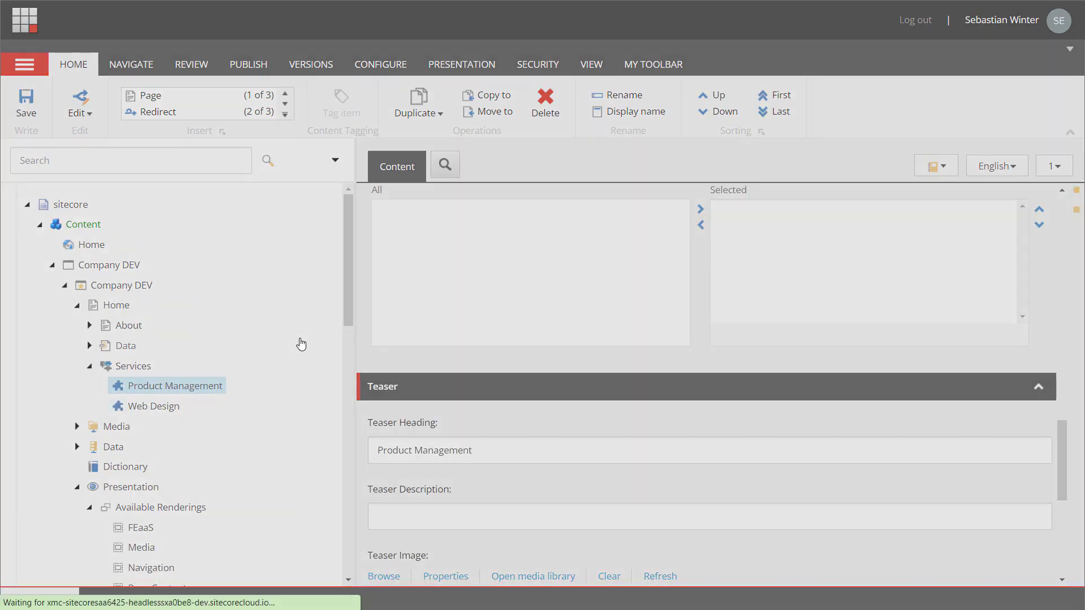
type("Marketing")
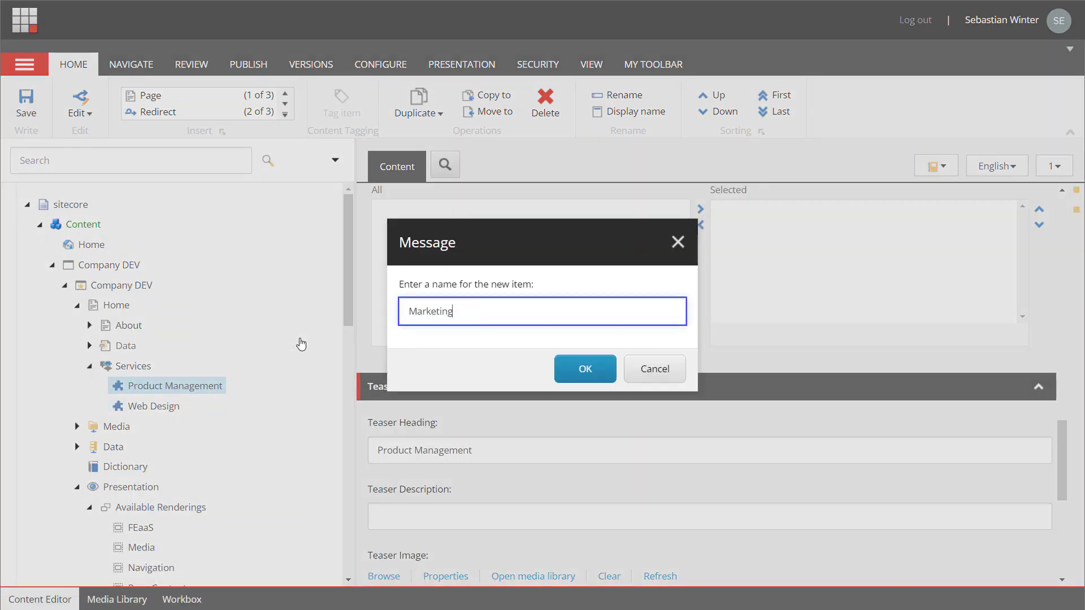
key("Return")
- Add Graphic Design, User Experience and Web Development Services Detail items under Services
right_click(160, 384)
mouse_move(273, 342)
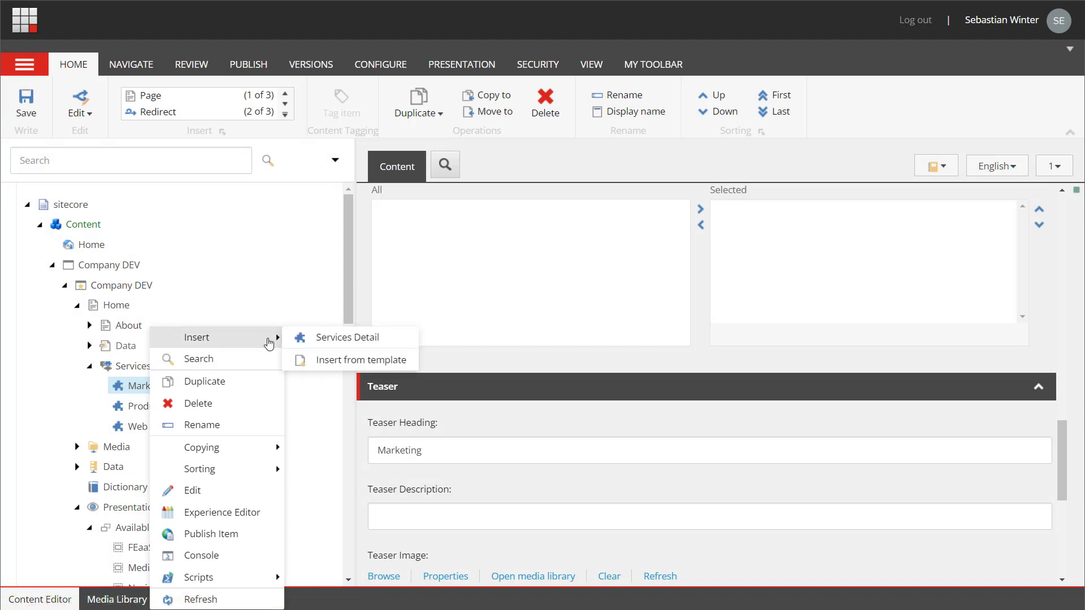
left_click(307, 339)
type("Graphic Design")
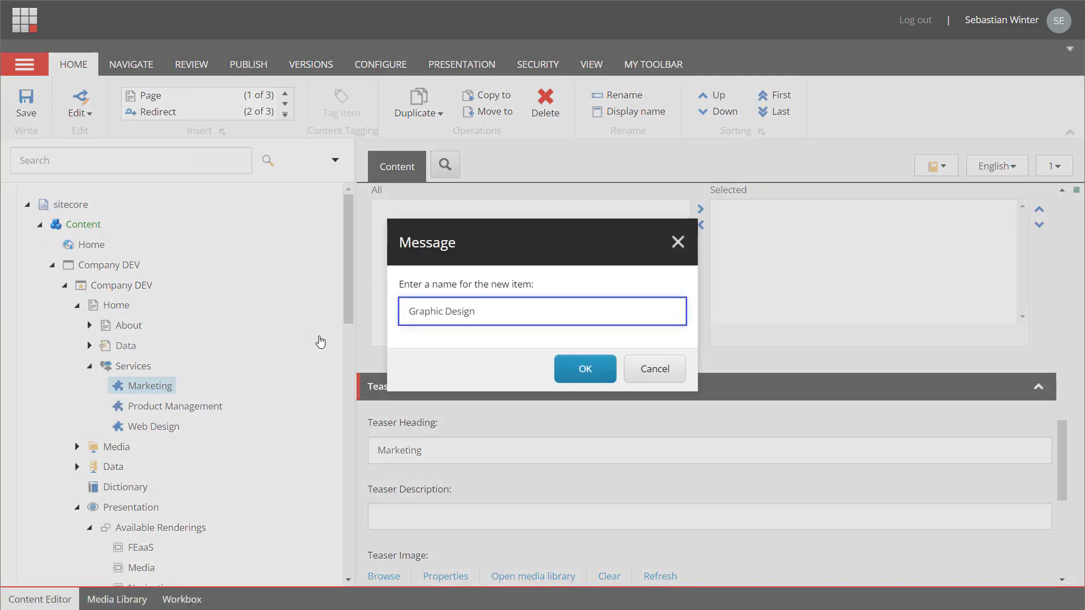
key("Return")
right_click(160, 386)
left_click(282, 339)
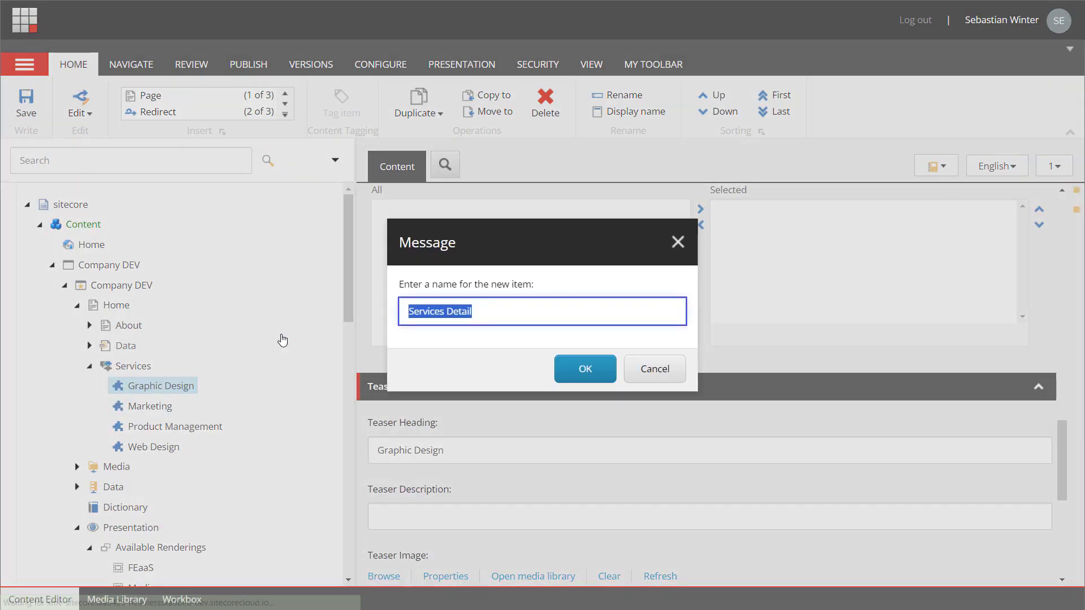
type("User Experience")
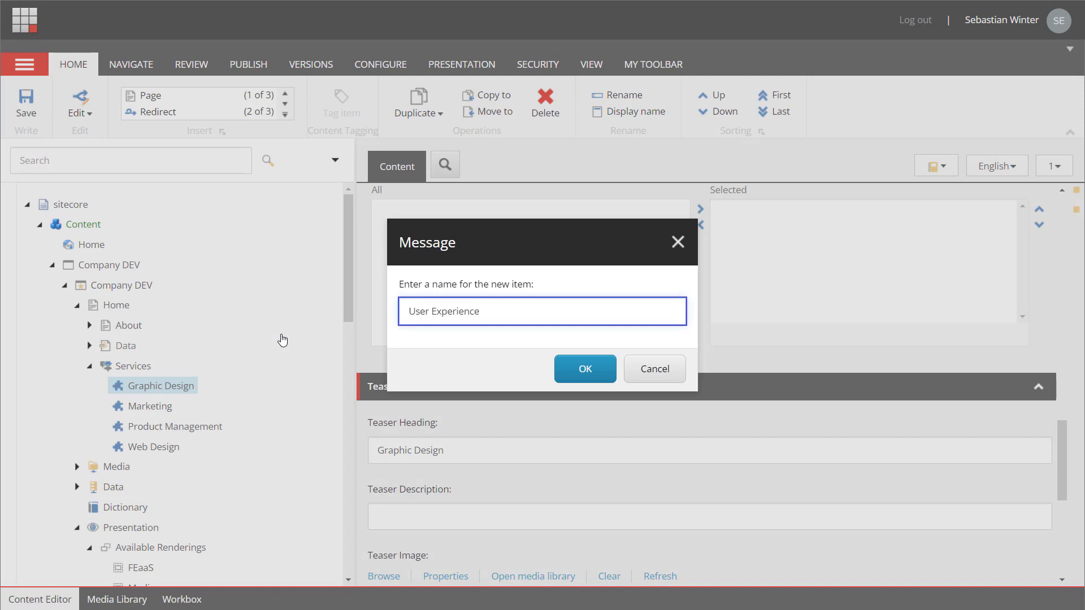
key("Return")
right_click(147, 446)
mouse_move(170, 332)
left_click(310, 342)
type("We")
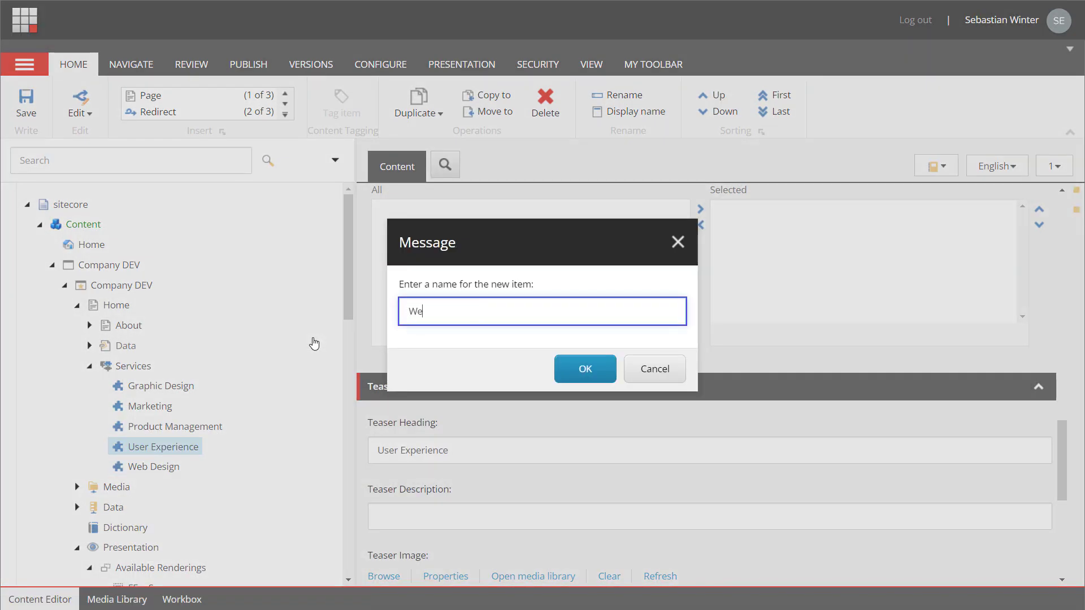
type("b Development")
key("Return")
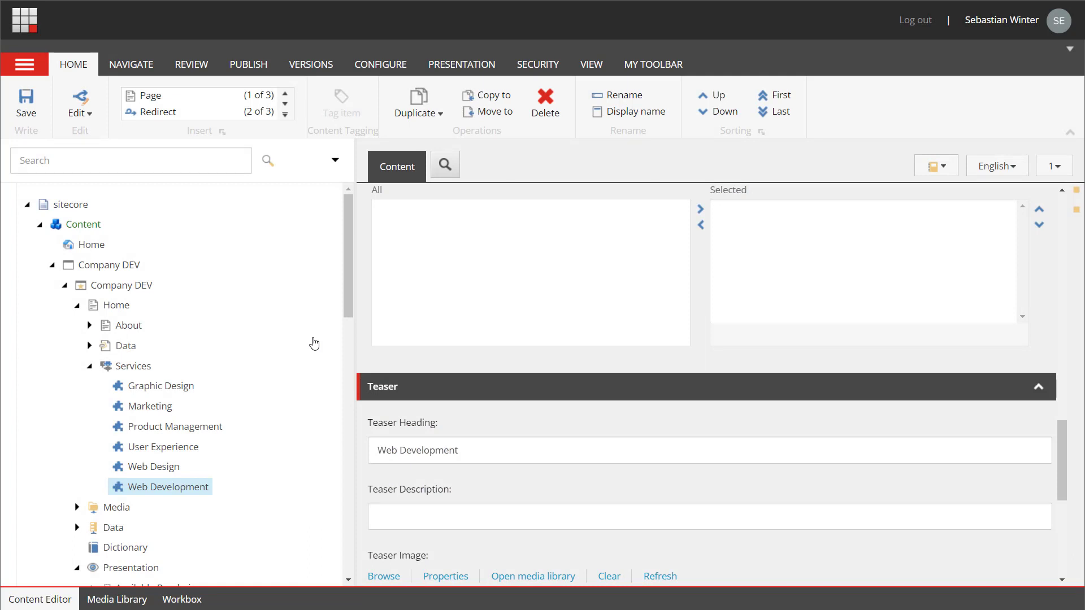
- Insert a Services Teaser item named Service Teaser Homepage in the Data › Services Teaser folder
left_click(77, 527)
scroll(136, 521, "down", 3)
right_click(114, 375)
mouse_move(221, 337)
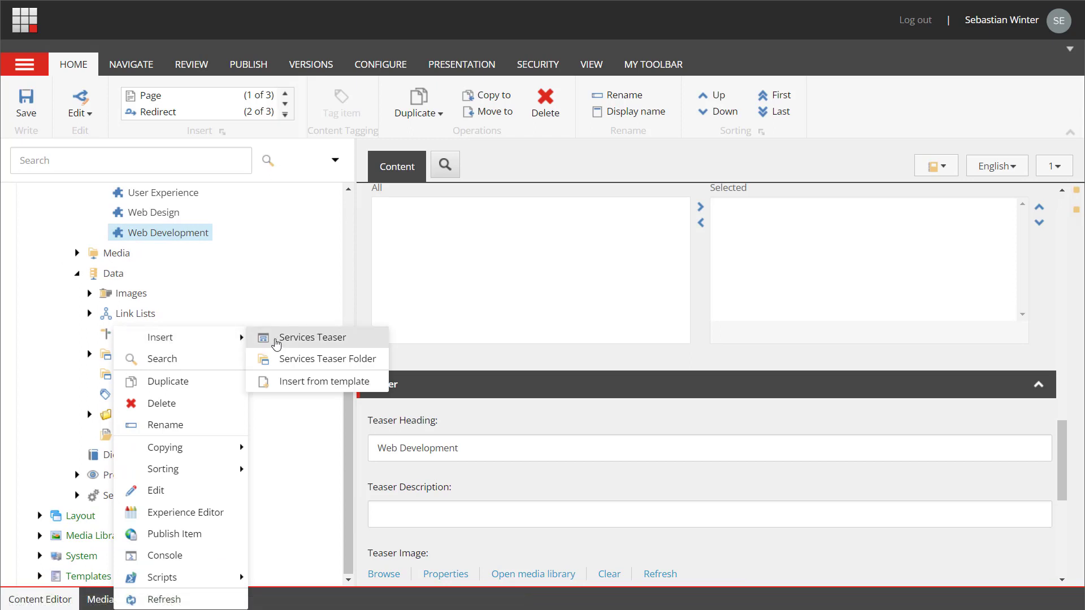
left_click(276, 338)
type("S")
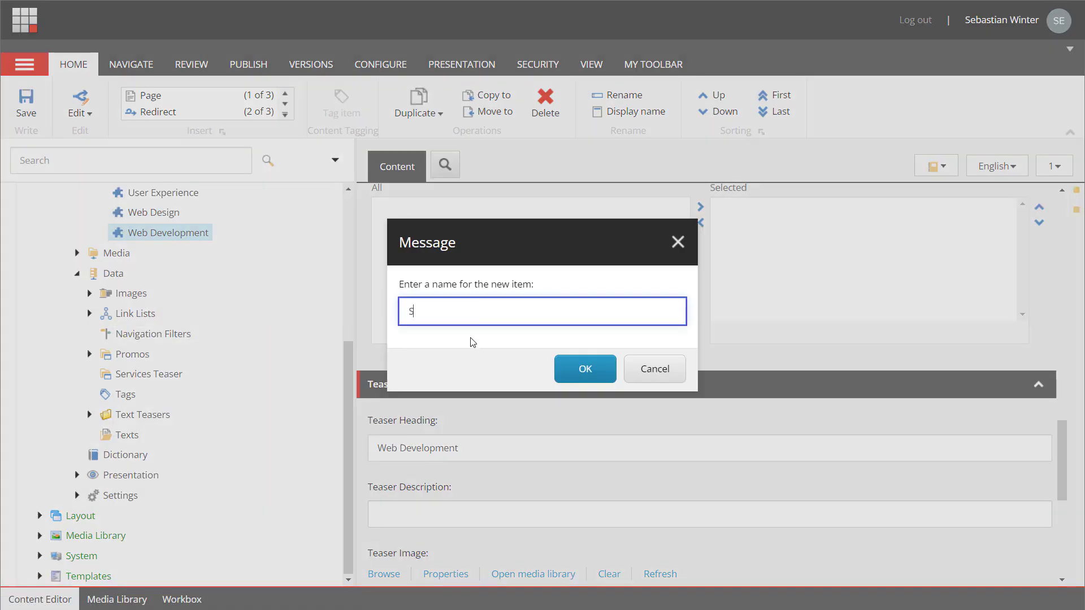
type("ervice Teaser Homepage")
left_click(572, 369)
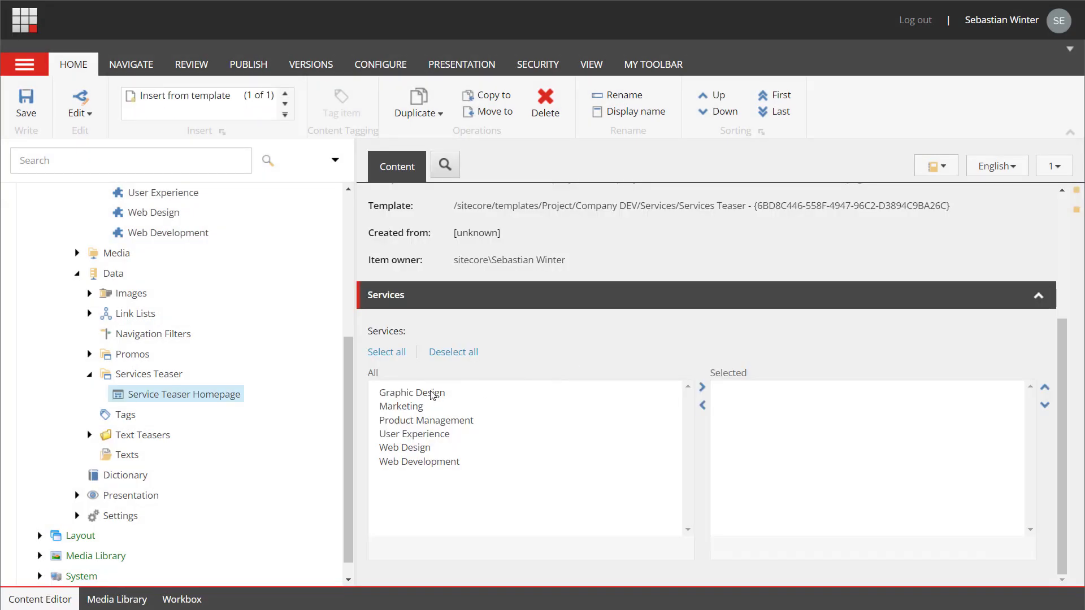
- Select all six services: Graphic Design, Marketing, Product Management, User Experience, Web Design, Web Development
double_click(431, 393)
double_click(427, 395)
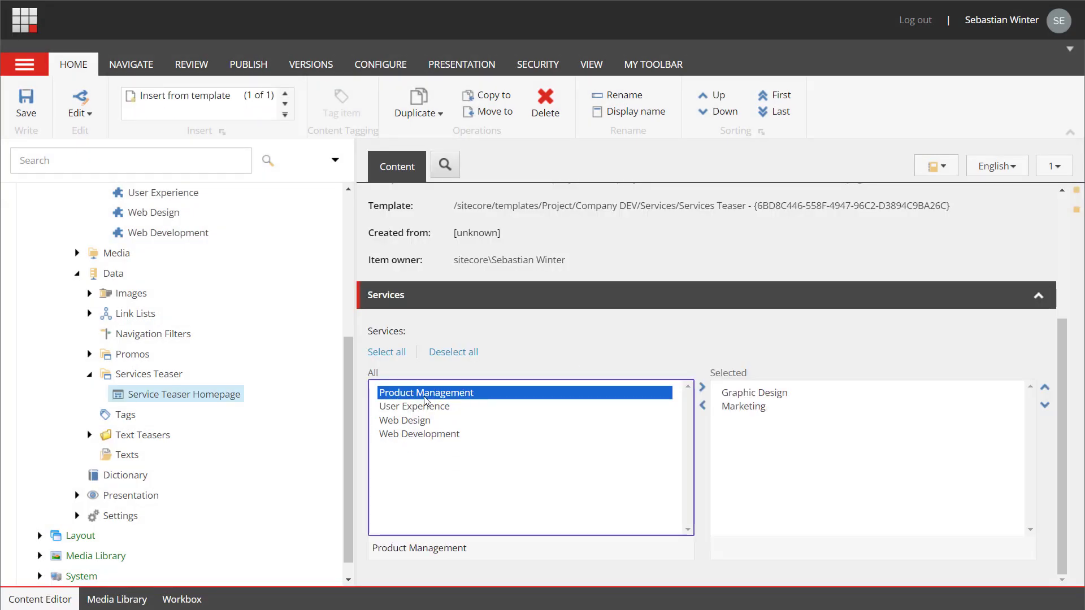
double_click(426, 395)
double_click(428, 395)
double_click(429, 396)
double_click(431, 394)
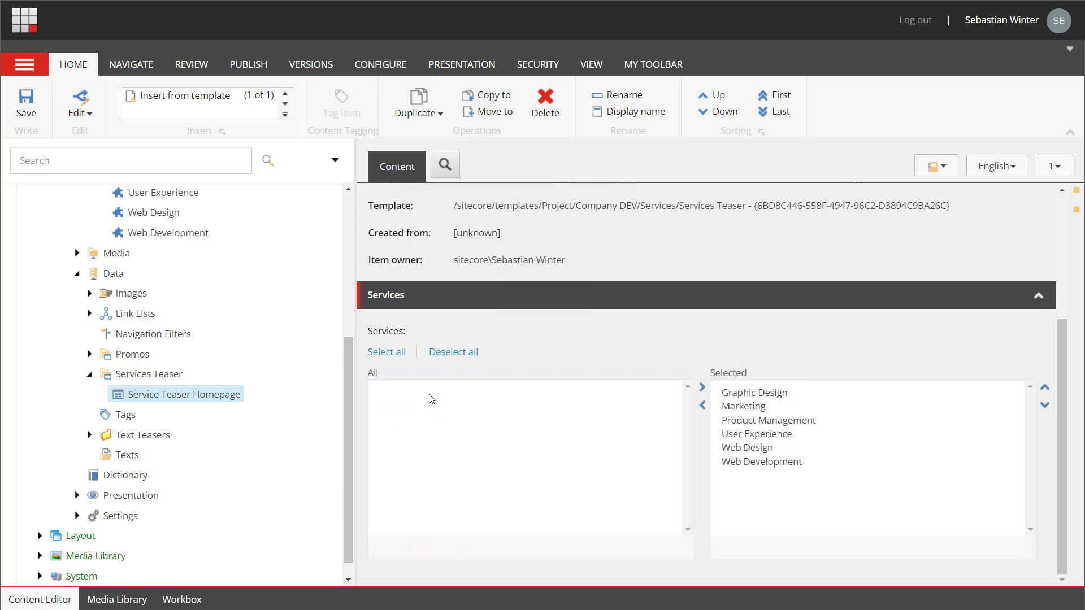
- In Pages, place a Services Teaser component on the home page using the Service Teaser Homepage item
left_click(38, 27)
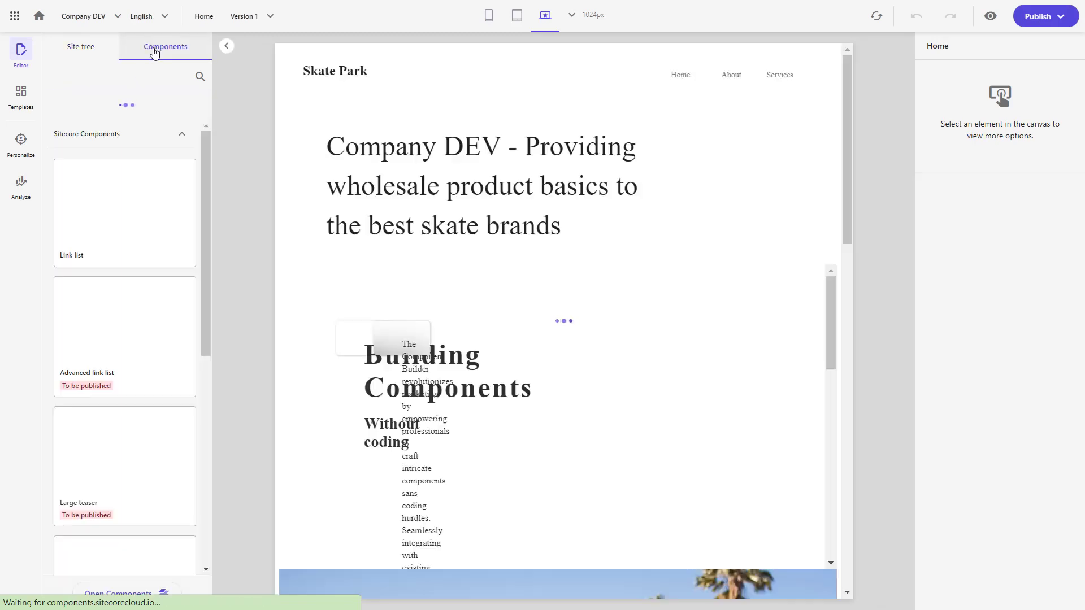
left_click(182, 135)
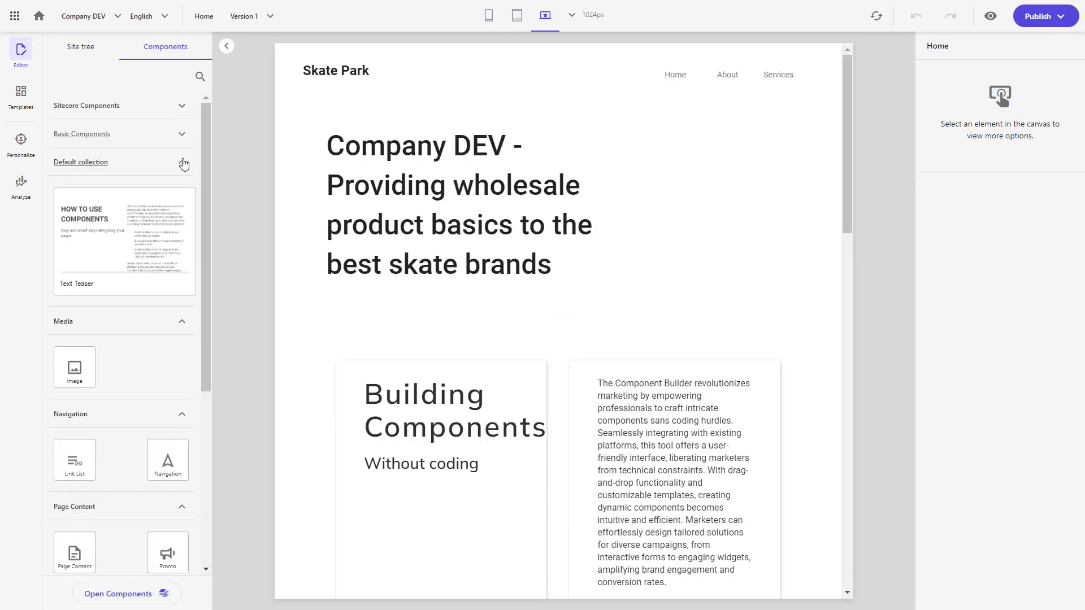
left_click(182, 163)
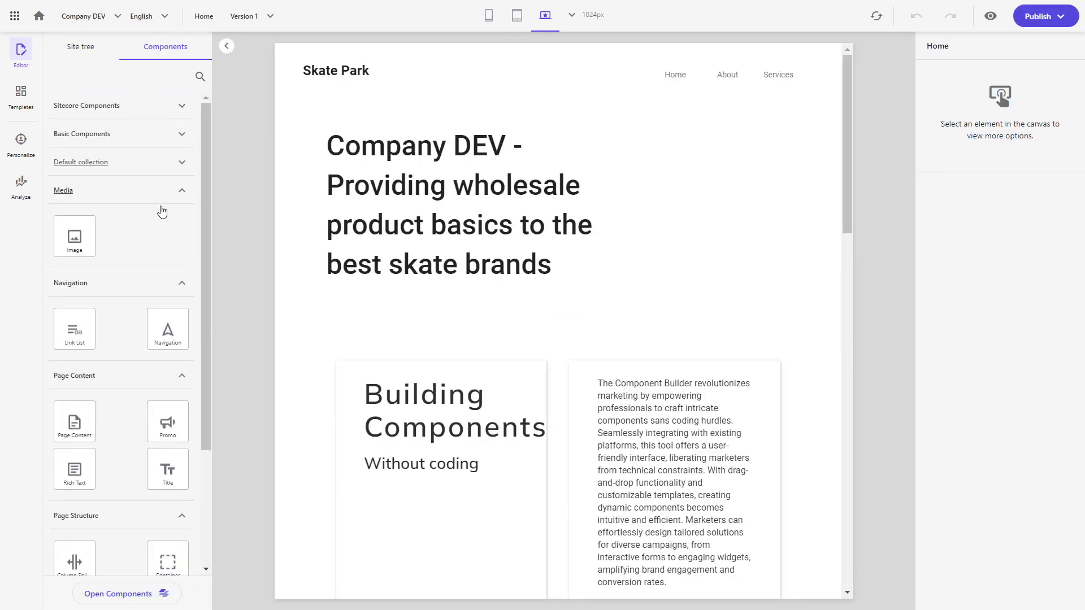
scroll(156, 237, "down", 3)
left_click_drag(70, 534, 441, 309)
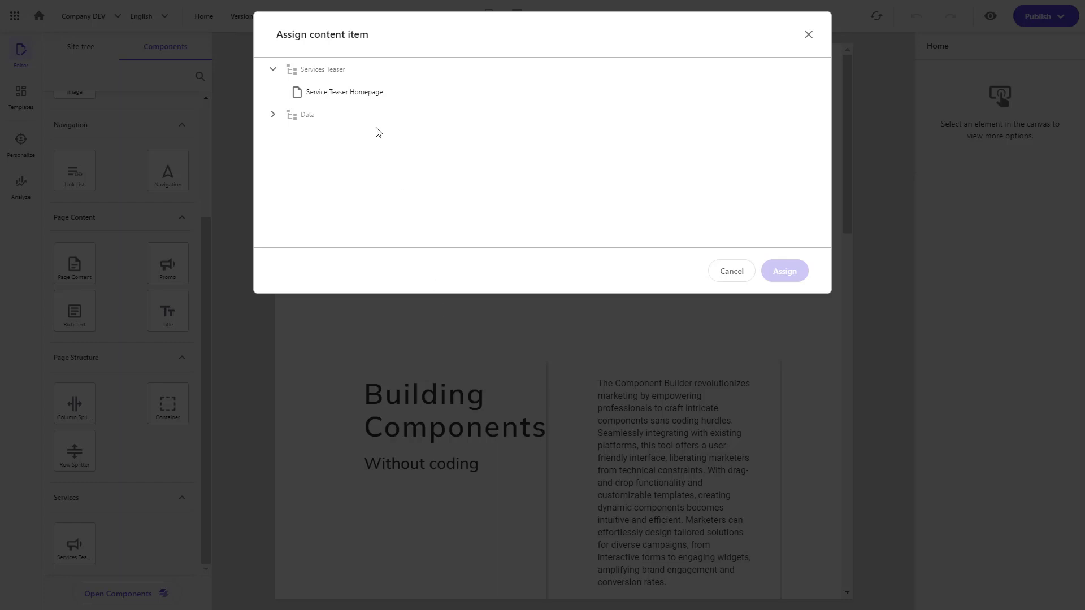
left_click(363, 101)
left_click(784, 271)
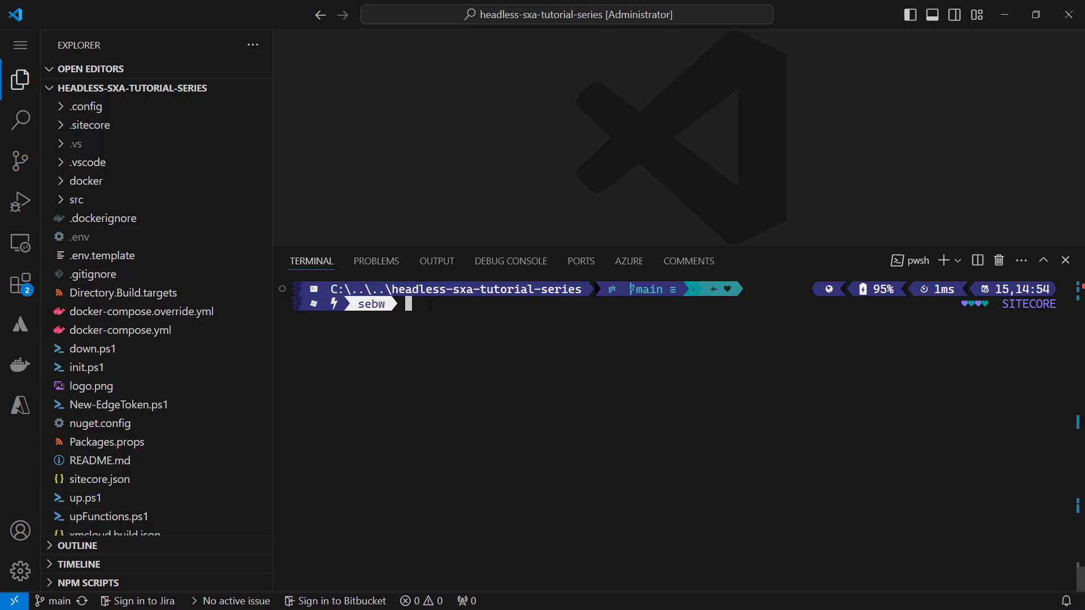
- Create the services-feature git branch and run dotnet sitecore ser pull -n "dev"
type("git ")
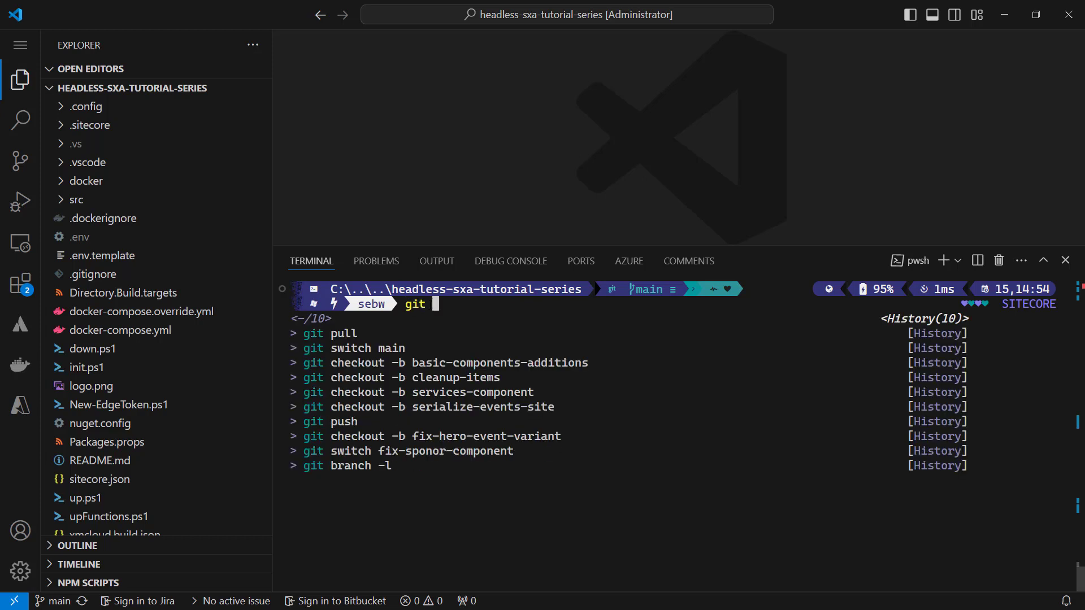
type("check")
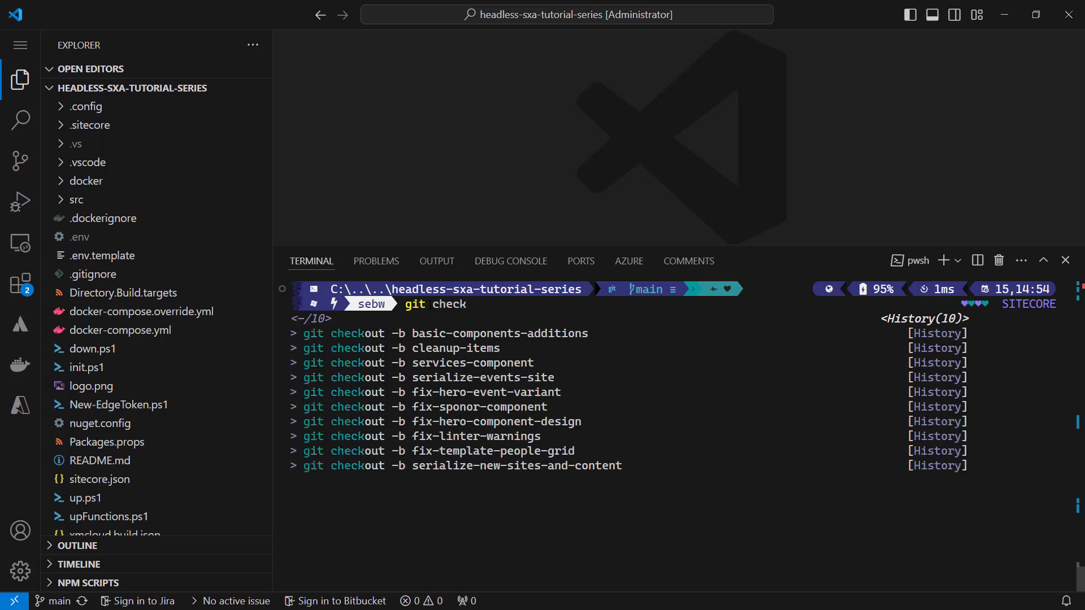
type("out -")
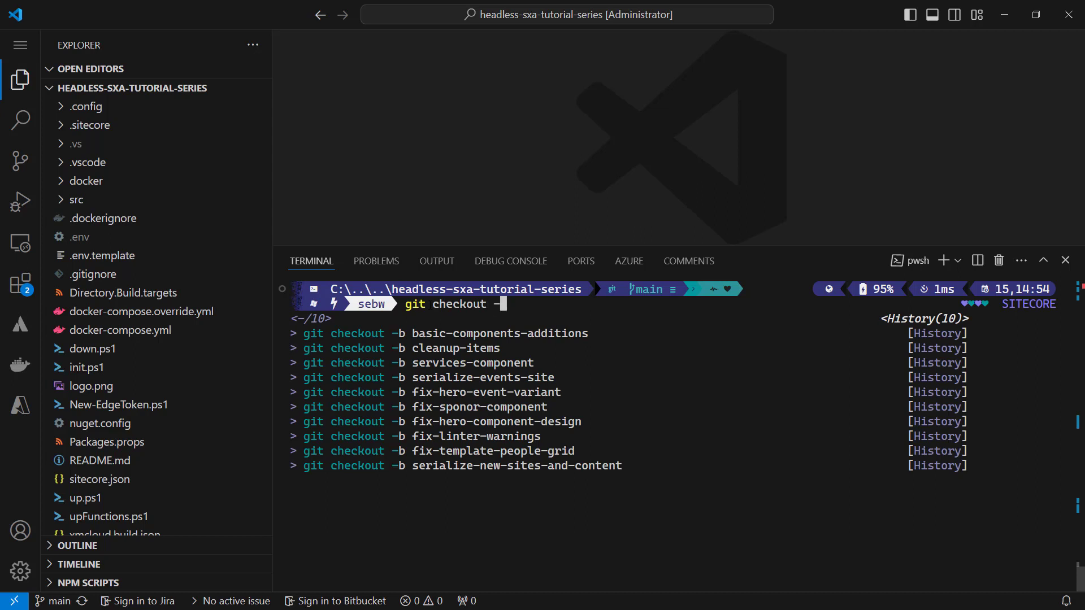
type("b services-")
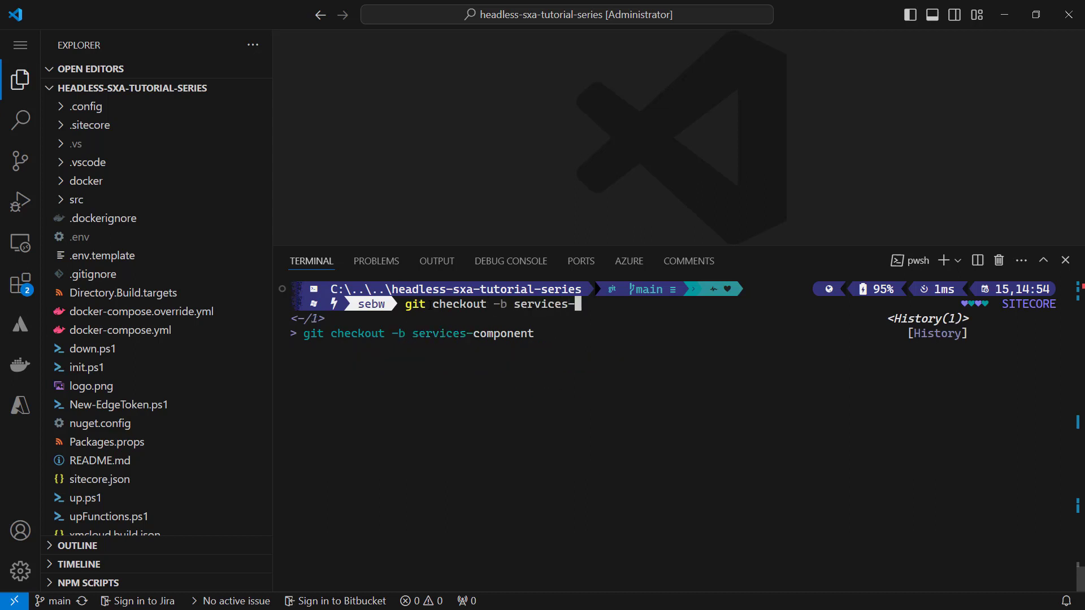
type("feature")
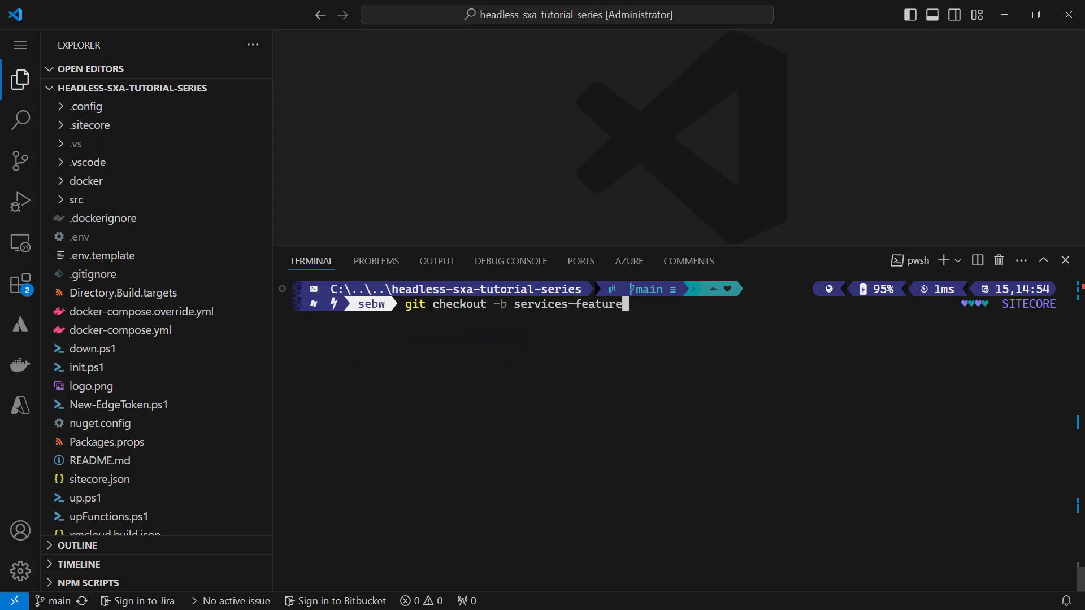
key("Return")
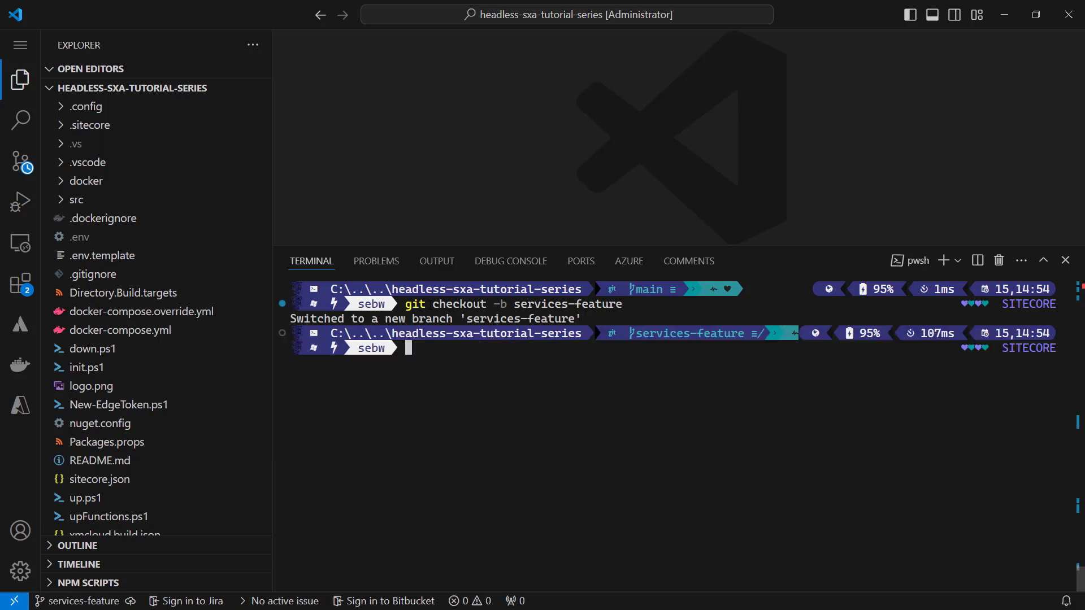
type("d")
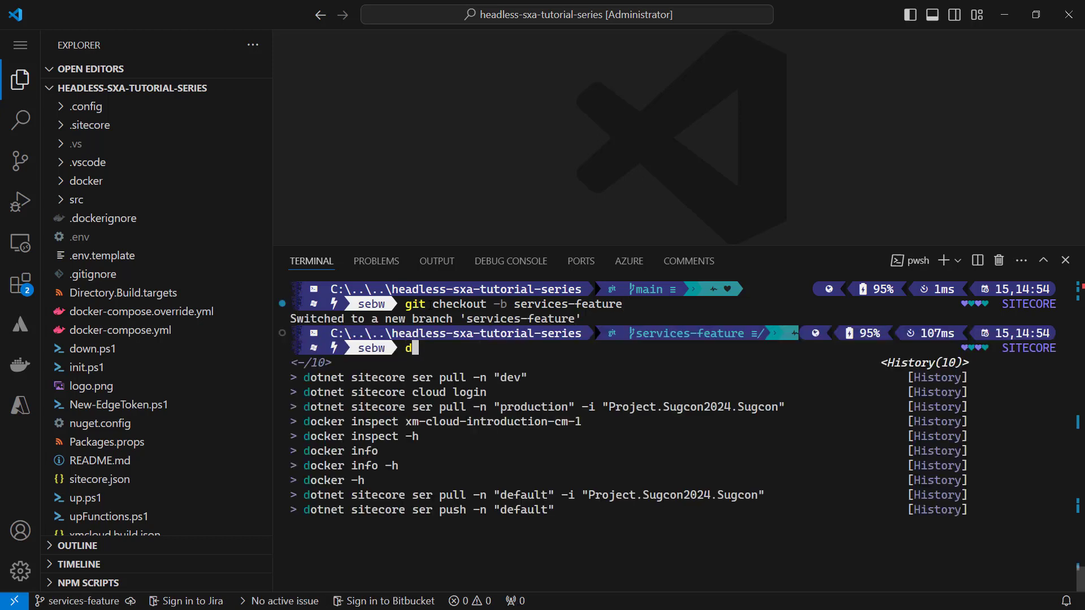
type("otnet s")
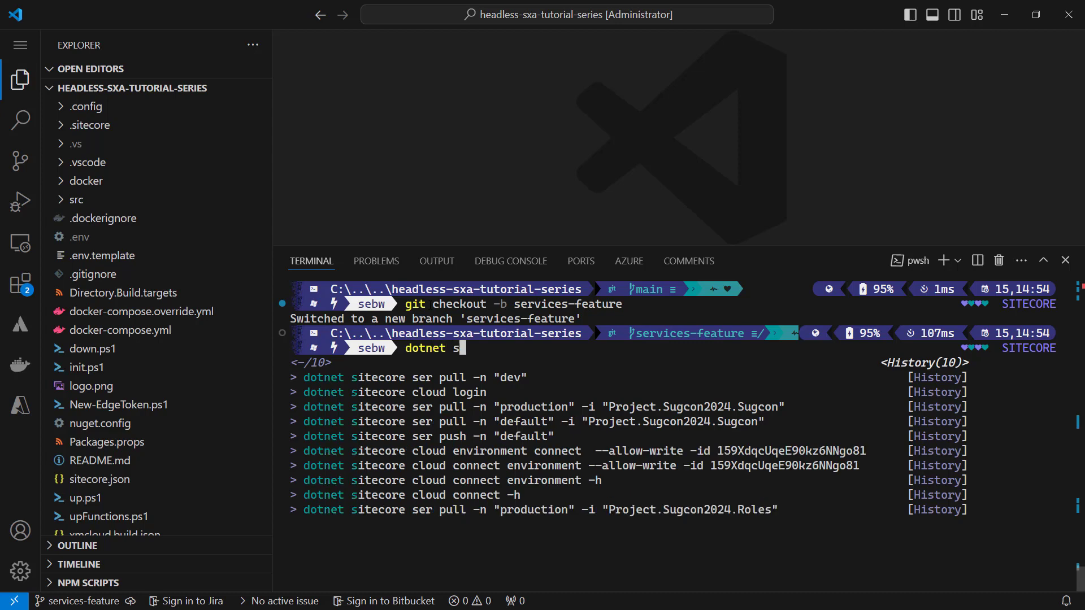
type("itecore ser ")
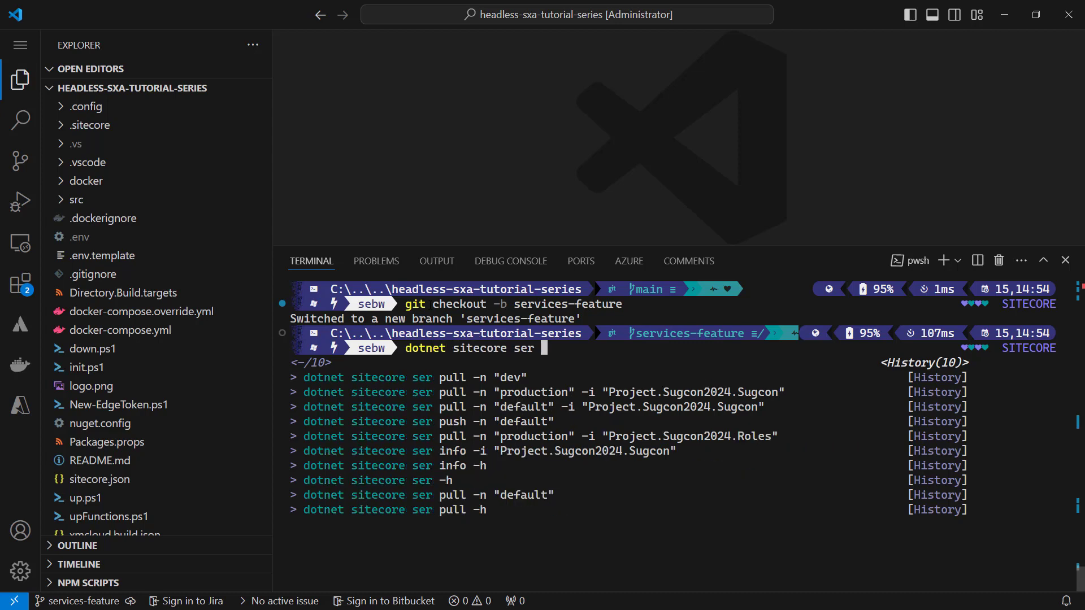
type("pull -n \"dev\"")
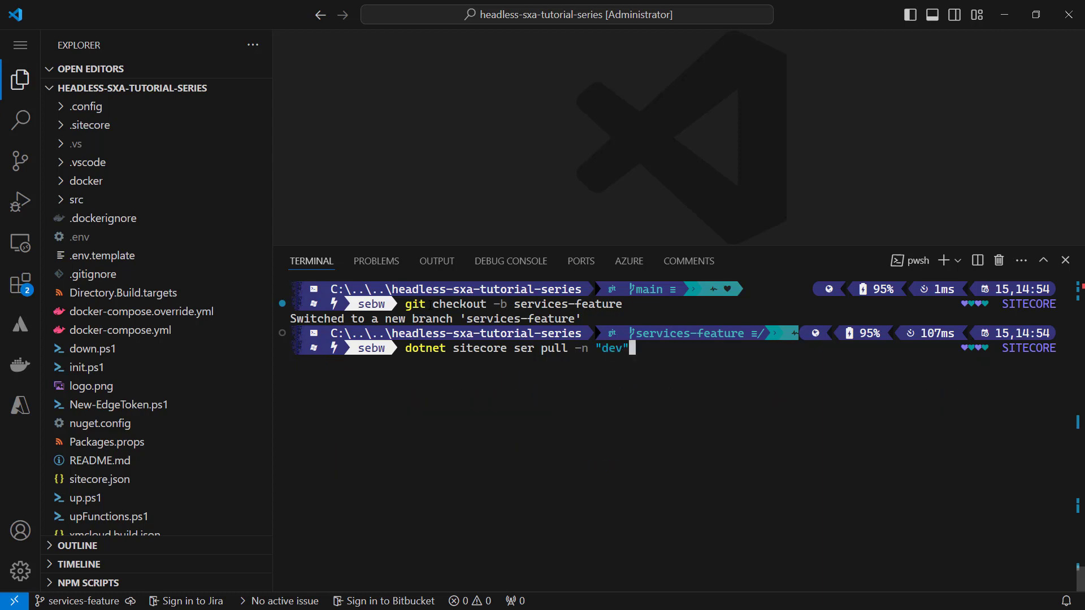
key("Return")
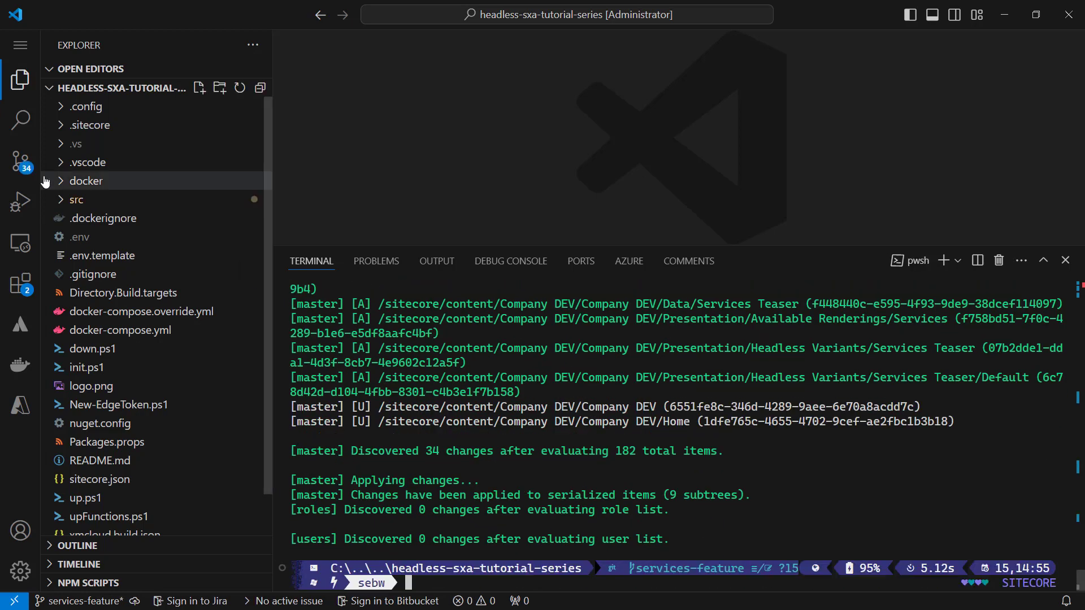
- Stage all 34 serialized item changes in Visual Studio Code's Source Control
left_click(20, 161)
left_click_drag(273, 148, 661, 141)
left_click(617, 133)
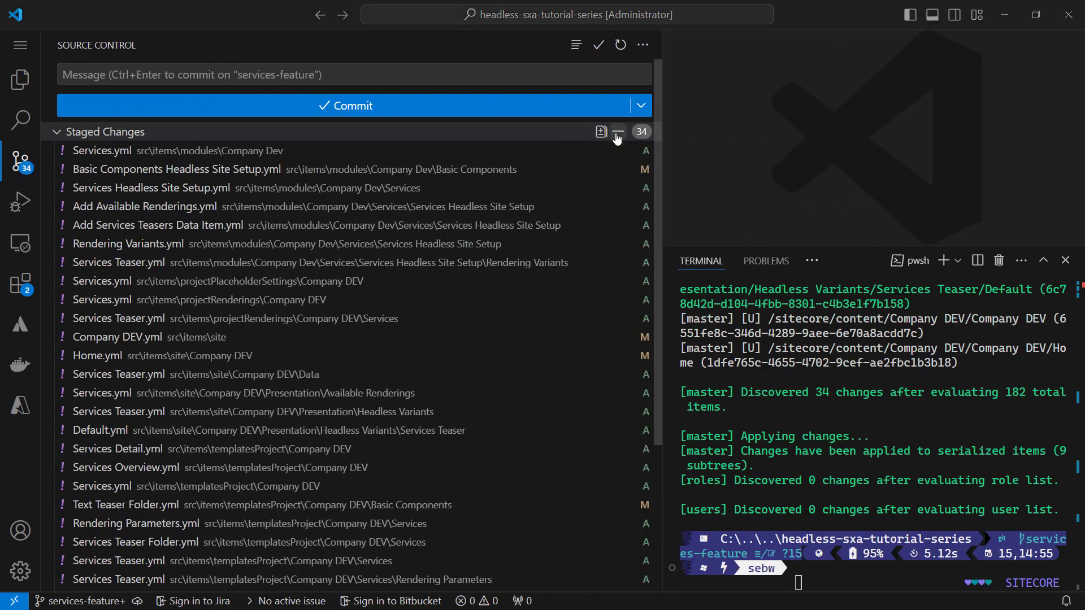
- Commit and push them as 'creating items related to services component', publishing the services-feature branch
left_click(437, 76)
type("creating item")
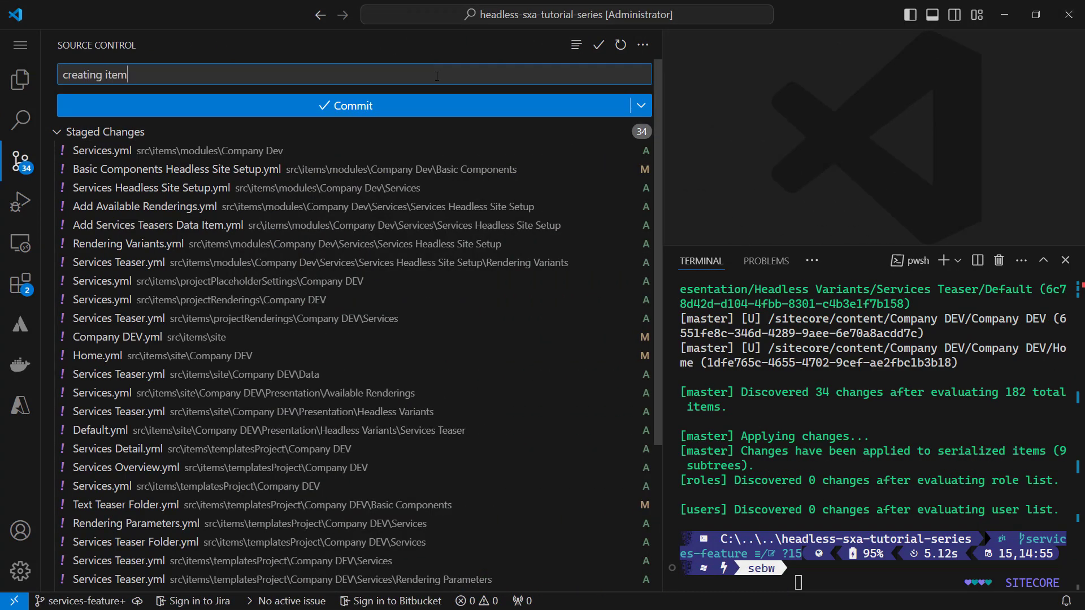
type("s related to services component")
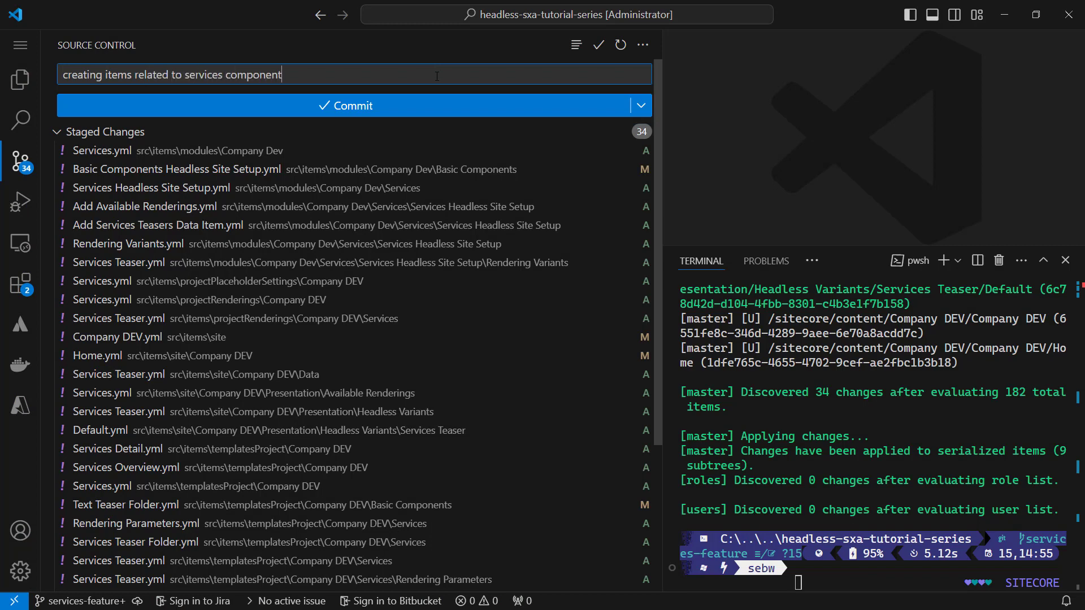
left_click(640, 105)
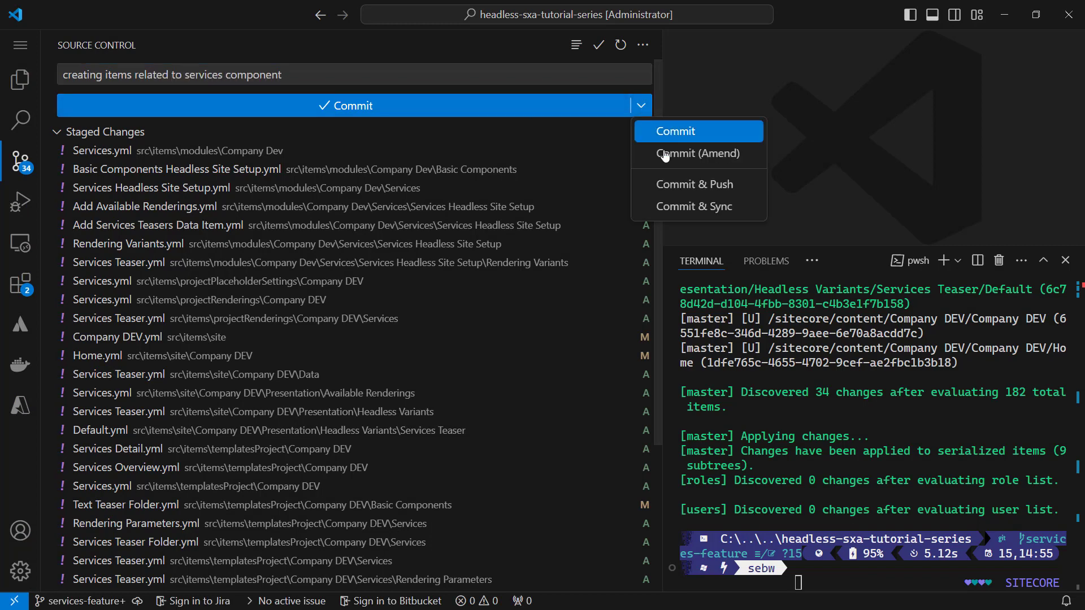
left_click(676, 194)
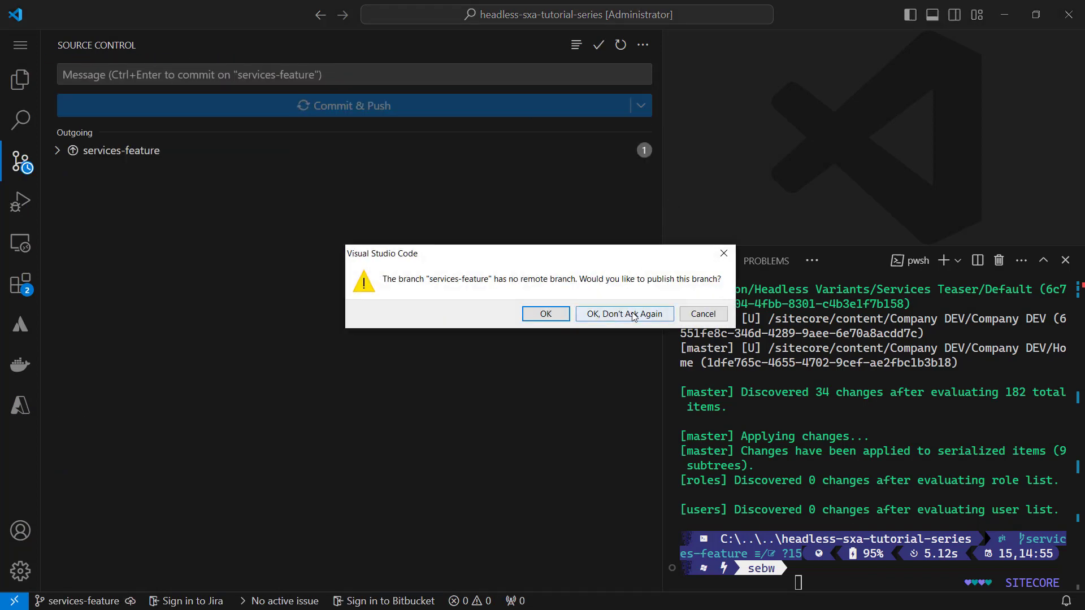
left_click(552, 315)
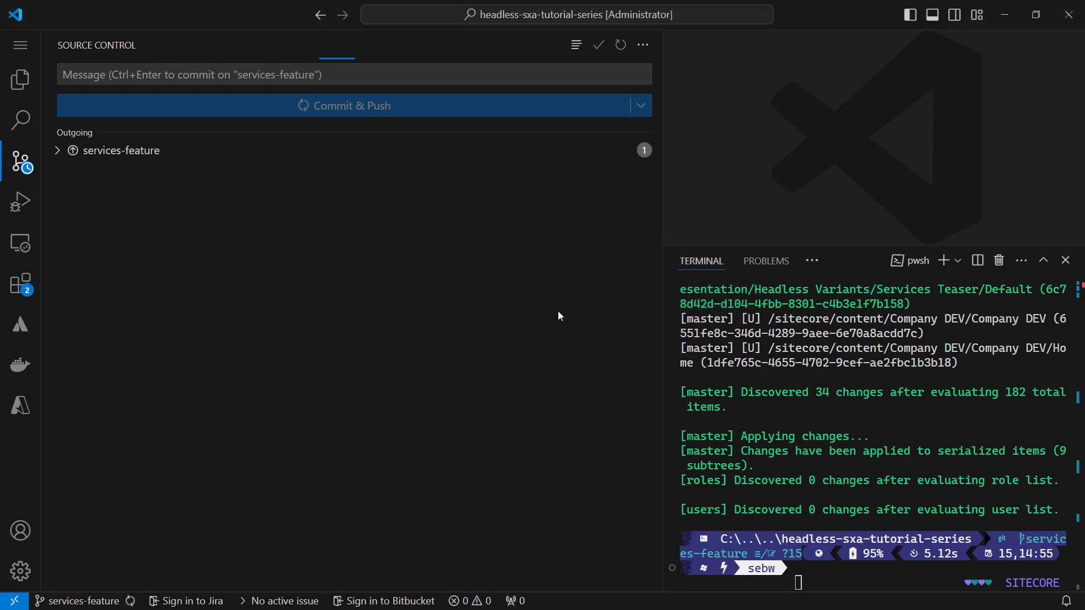